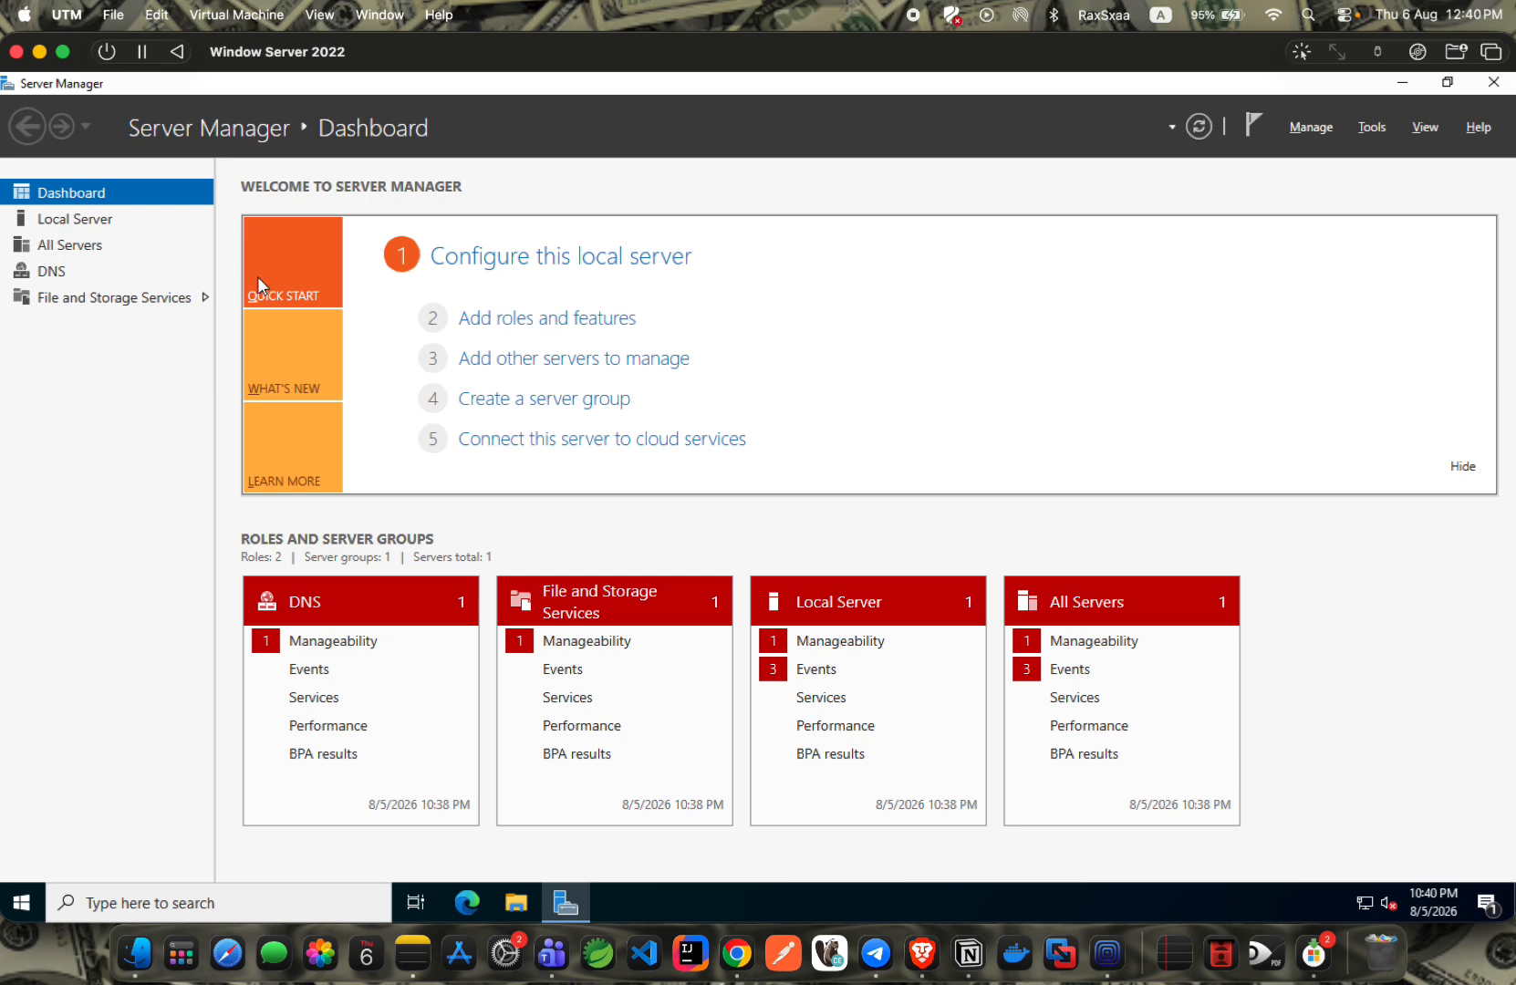
Open a new Chrome tab and search Google for 'Active Directory'.
left_click(737, 953)
type("Acti")
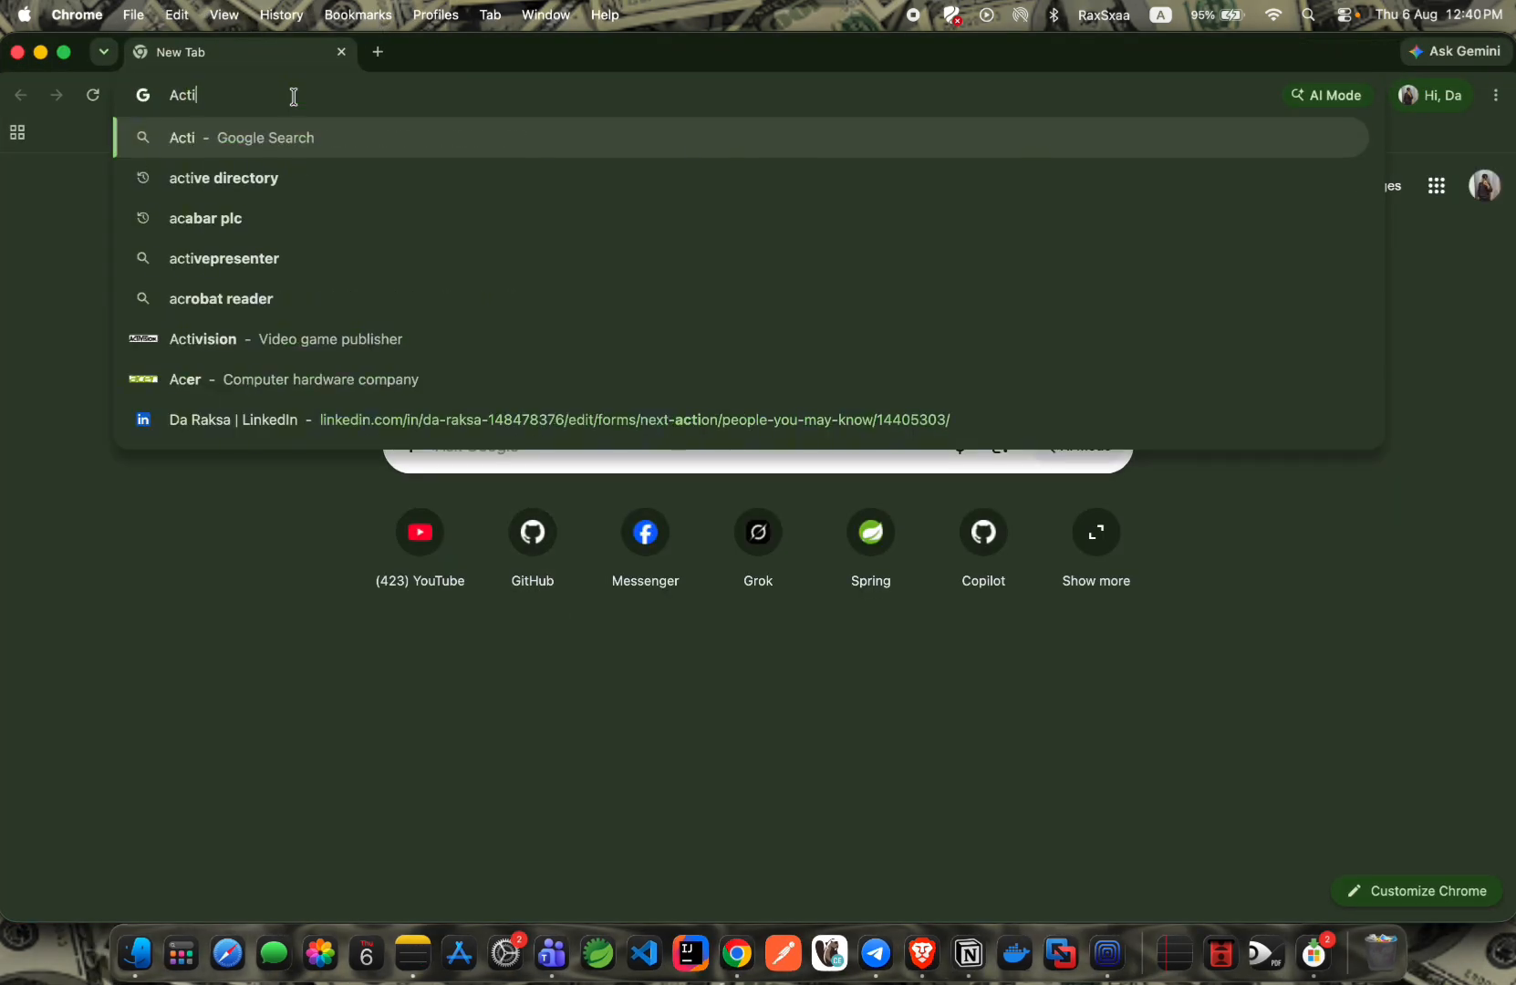
type("ve Direcotr")
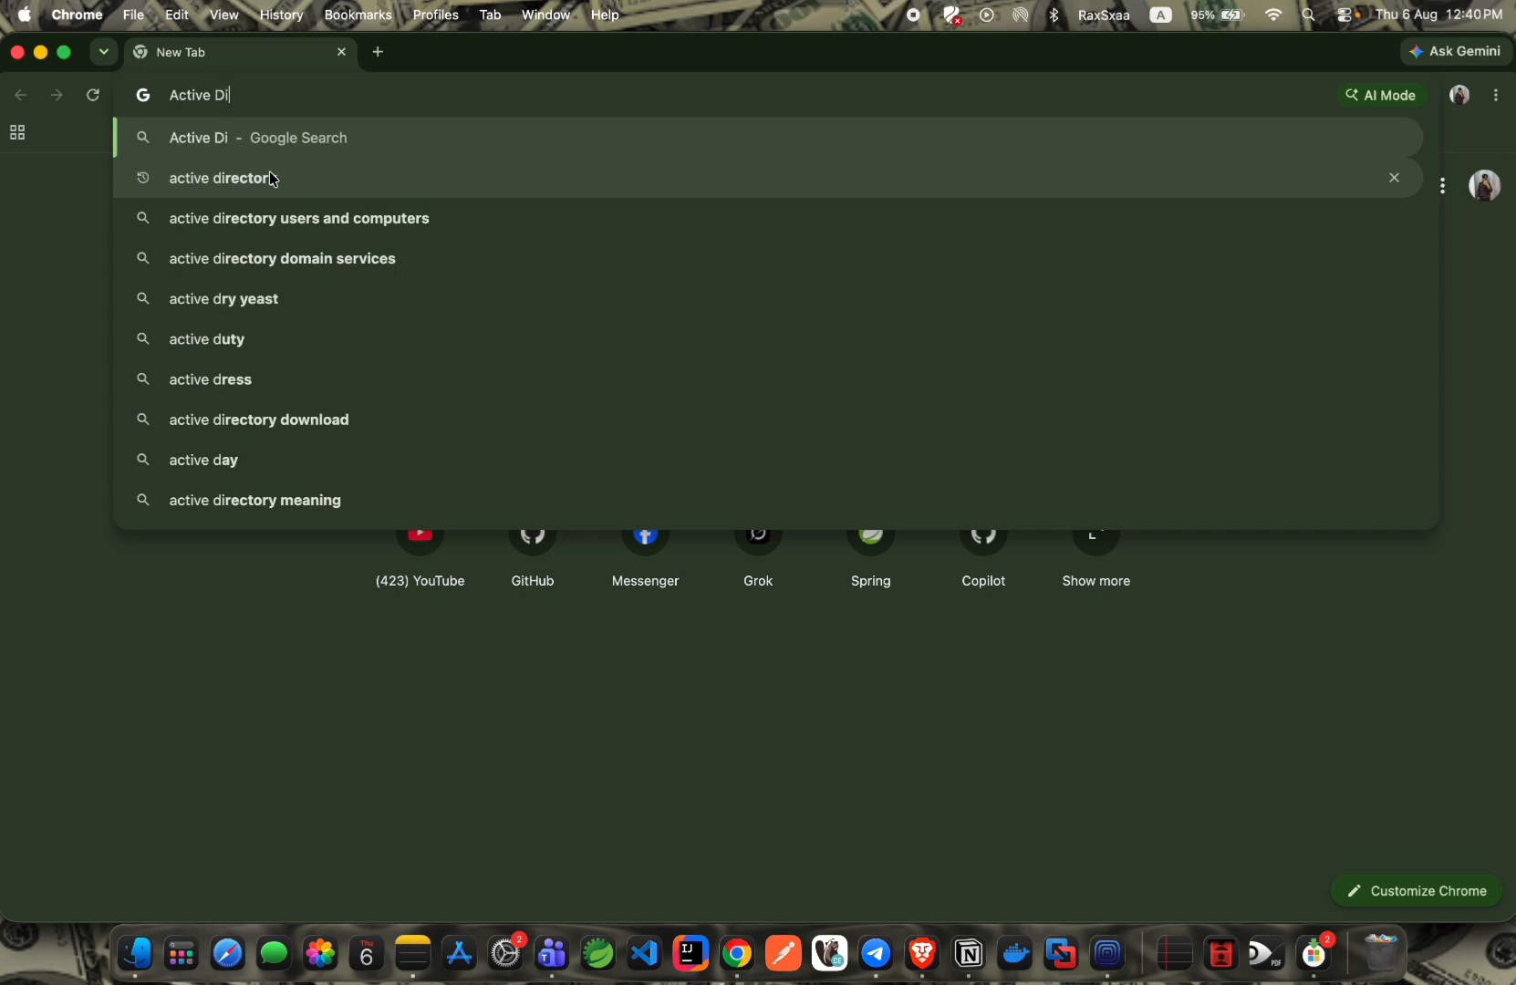
key("BackSpace")
key("BackSpace")
key("BackSpace")
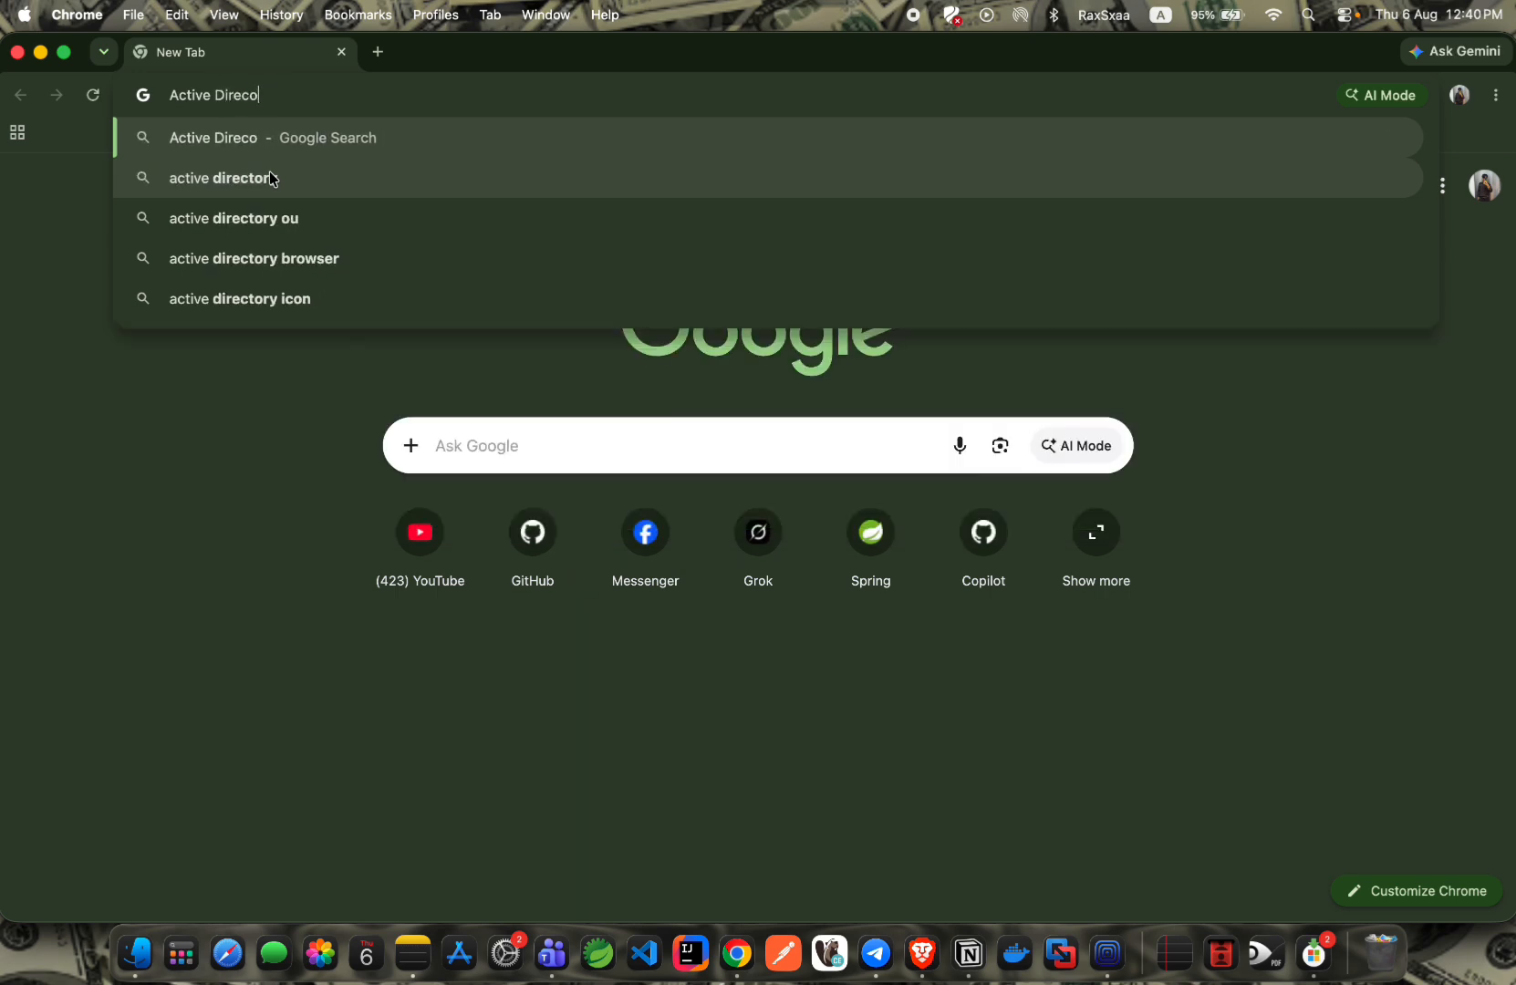
type("tor")
key("Return")
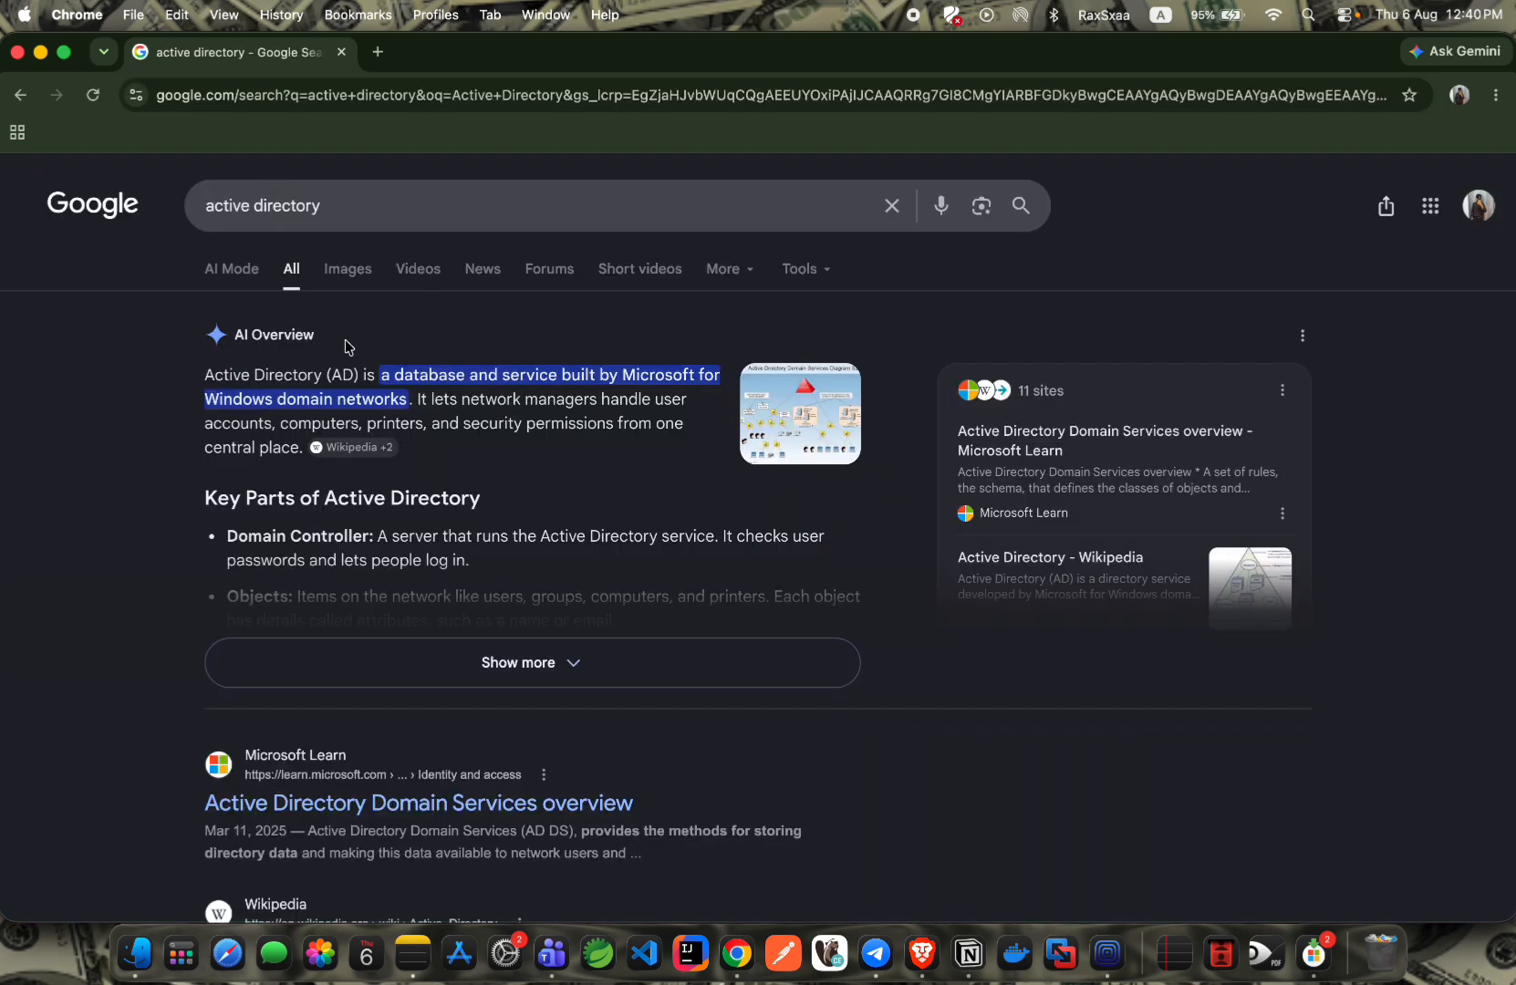
scroll(393, 365, "down", 2)
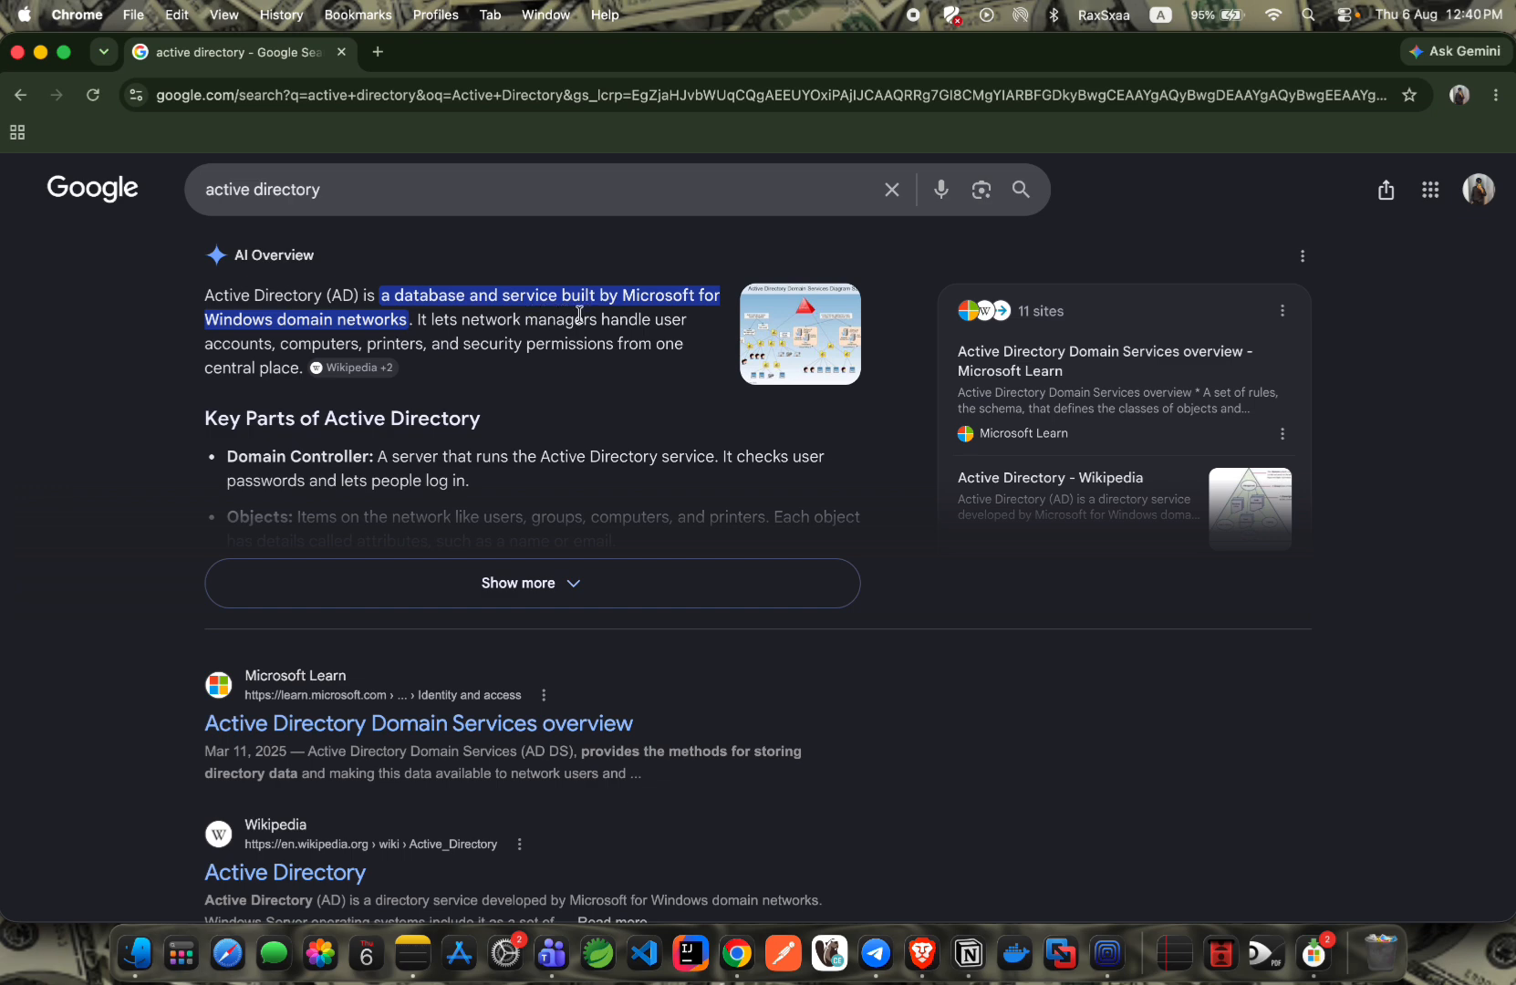
scroll(338, 274, "up", 2)
Switch to image results and preview the Cayosoft Active Directory Groups image.
left_click(348, 270)
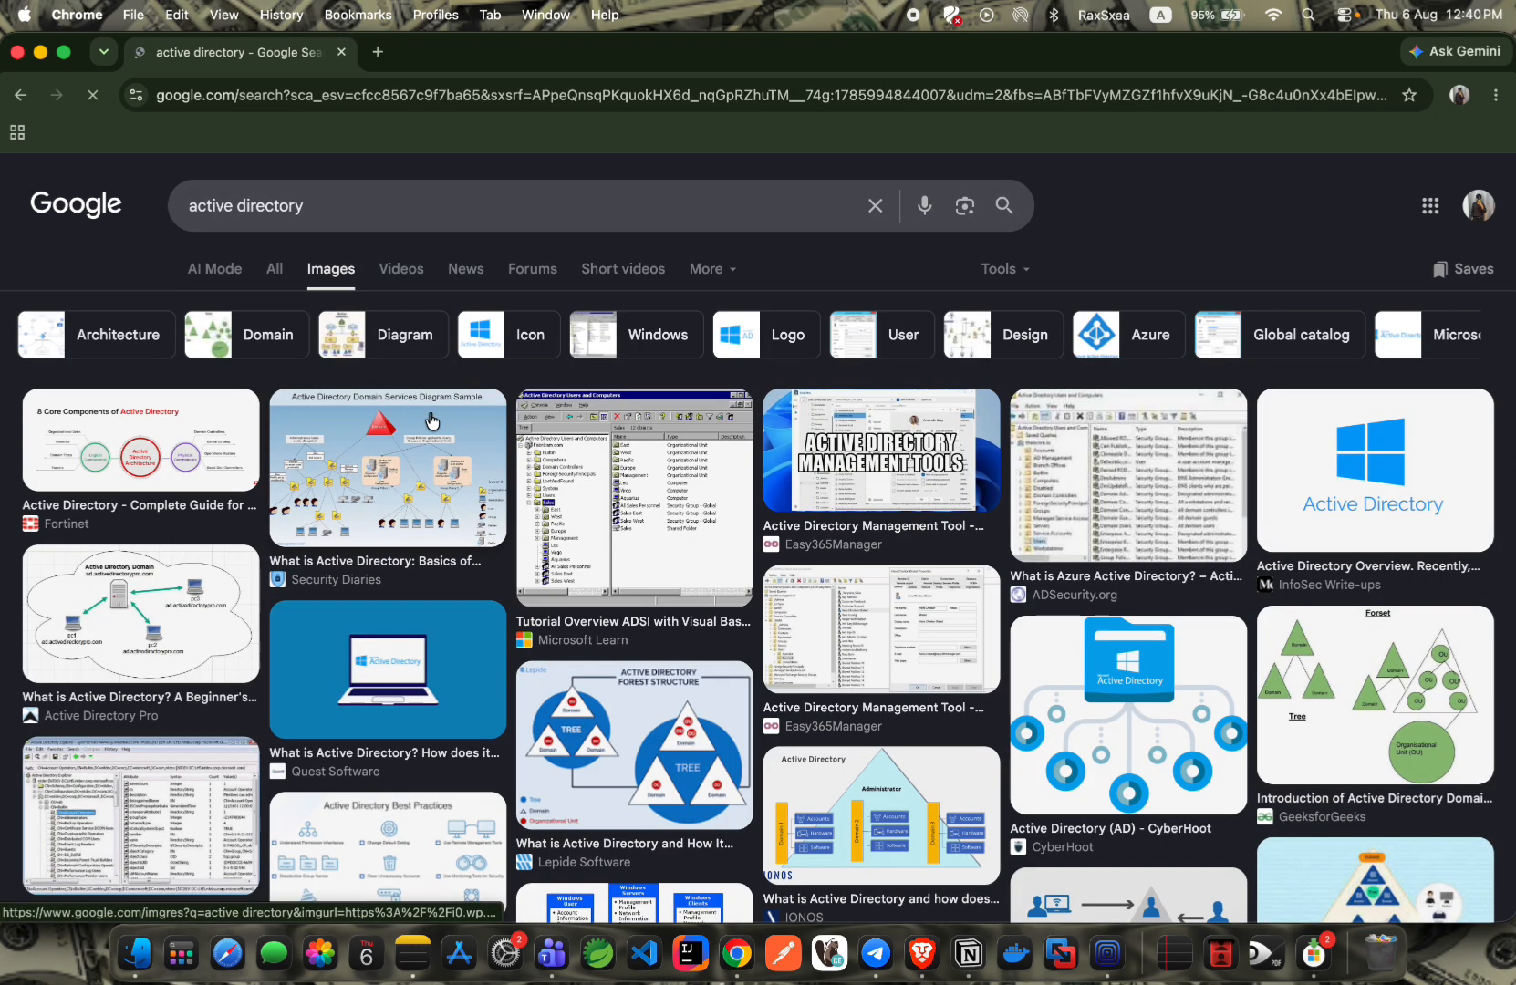
scroll(358, 420, "down", 1)
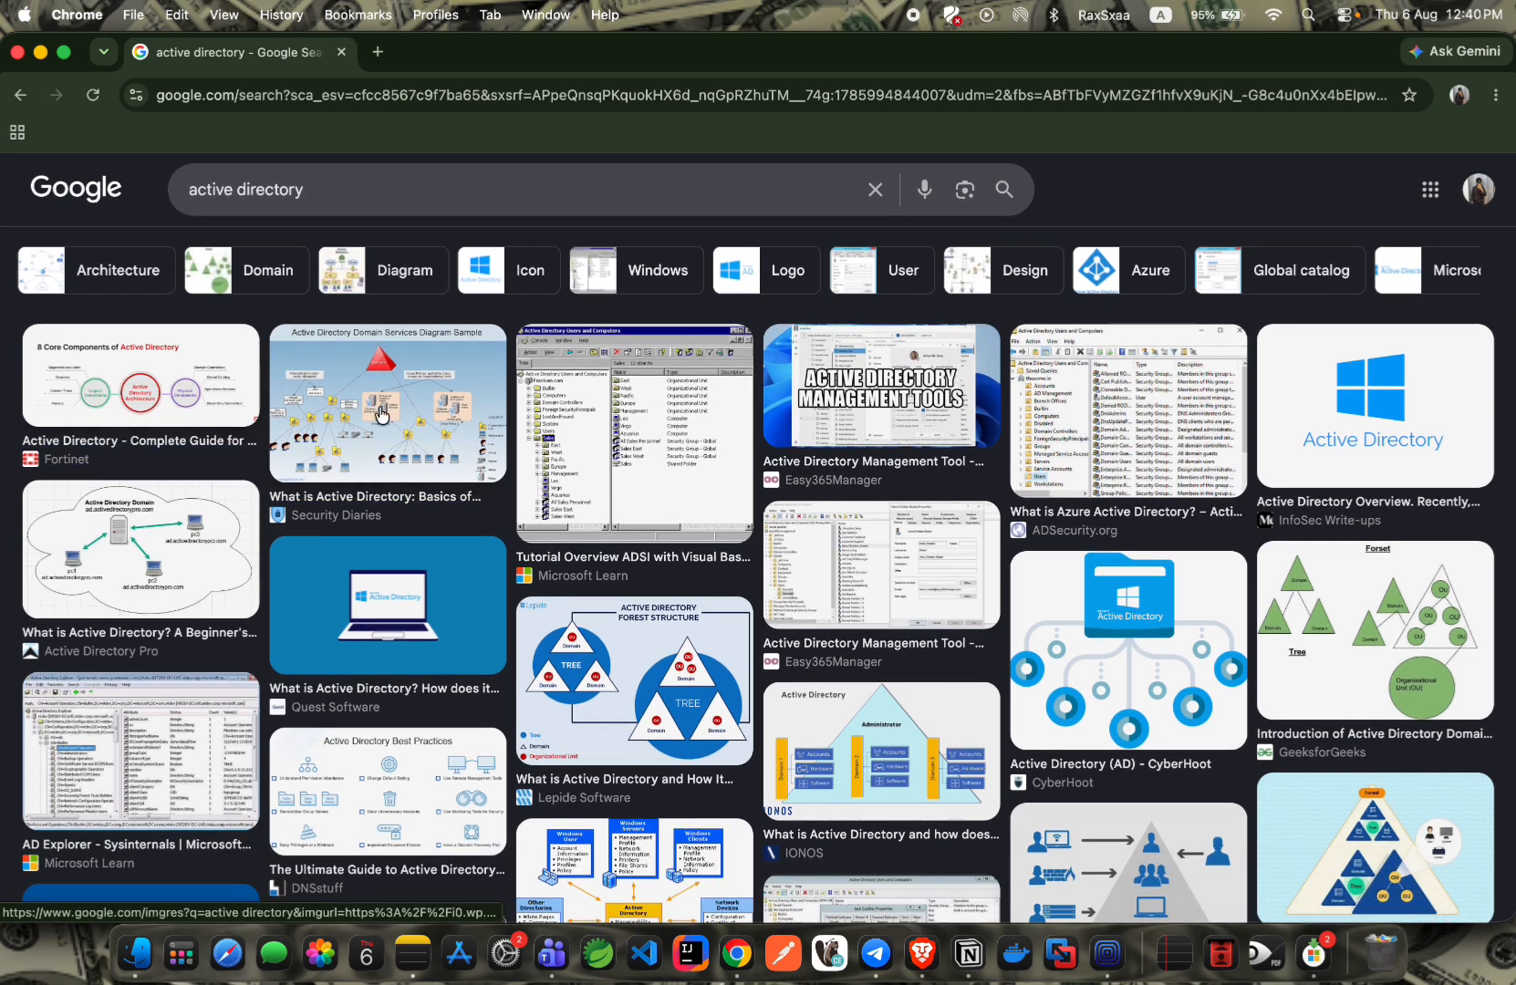
scroll(208, 417, "down", 3)
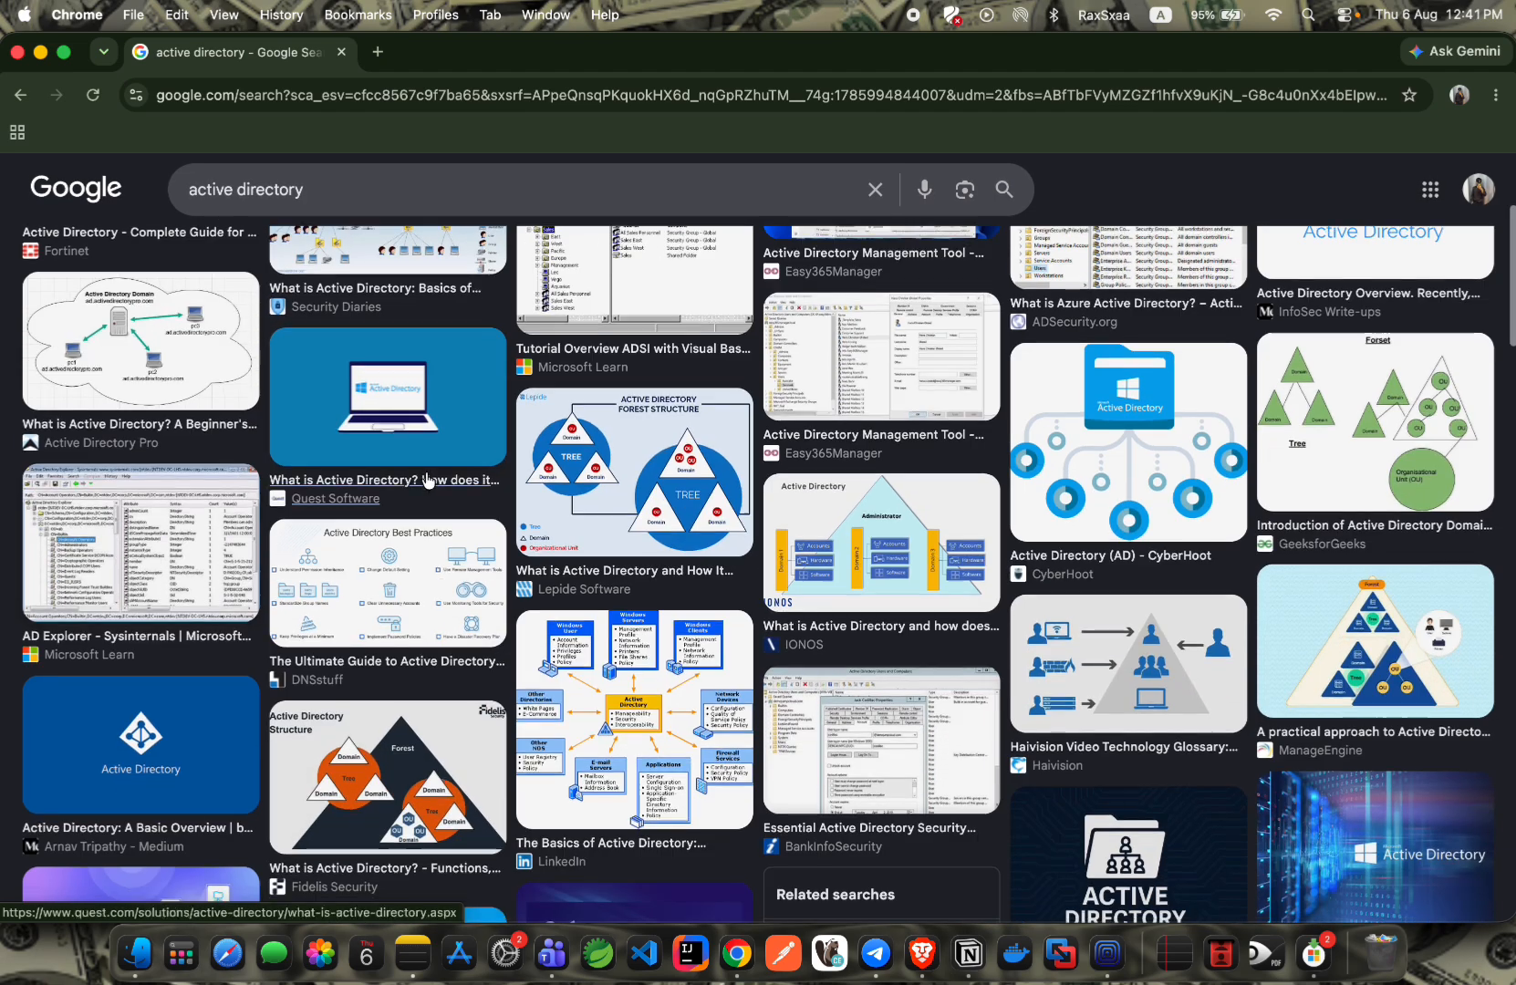
scroll(428, 480, "up", 3)
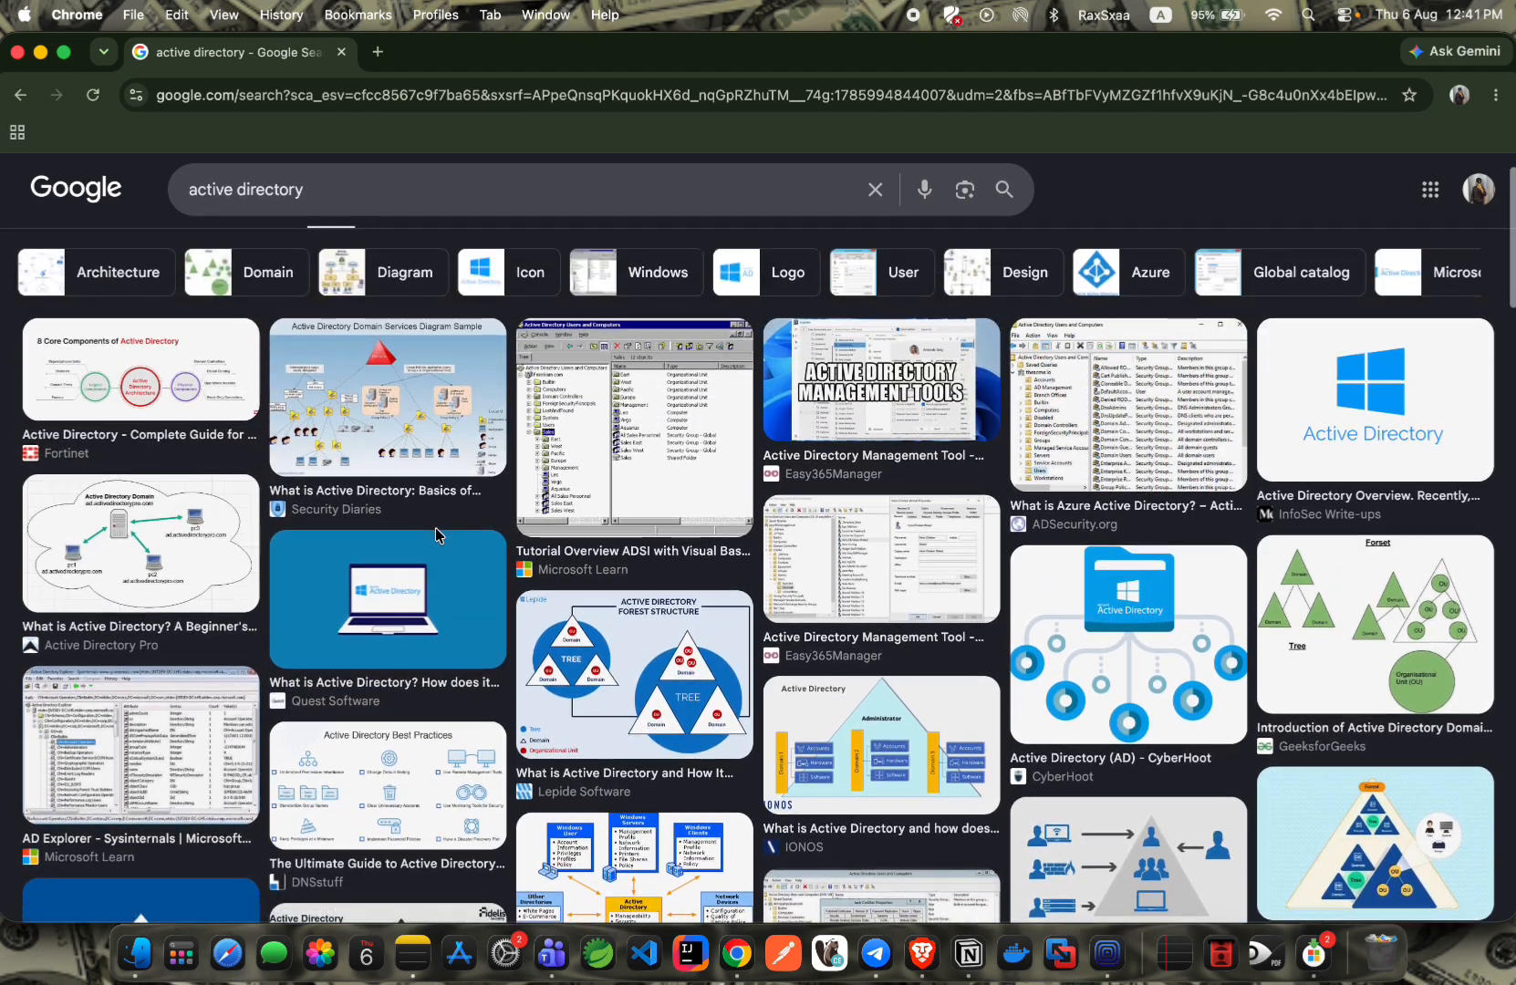
scroll(435, 527, "down", 10)
scroll(339, 547, "down", 4)
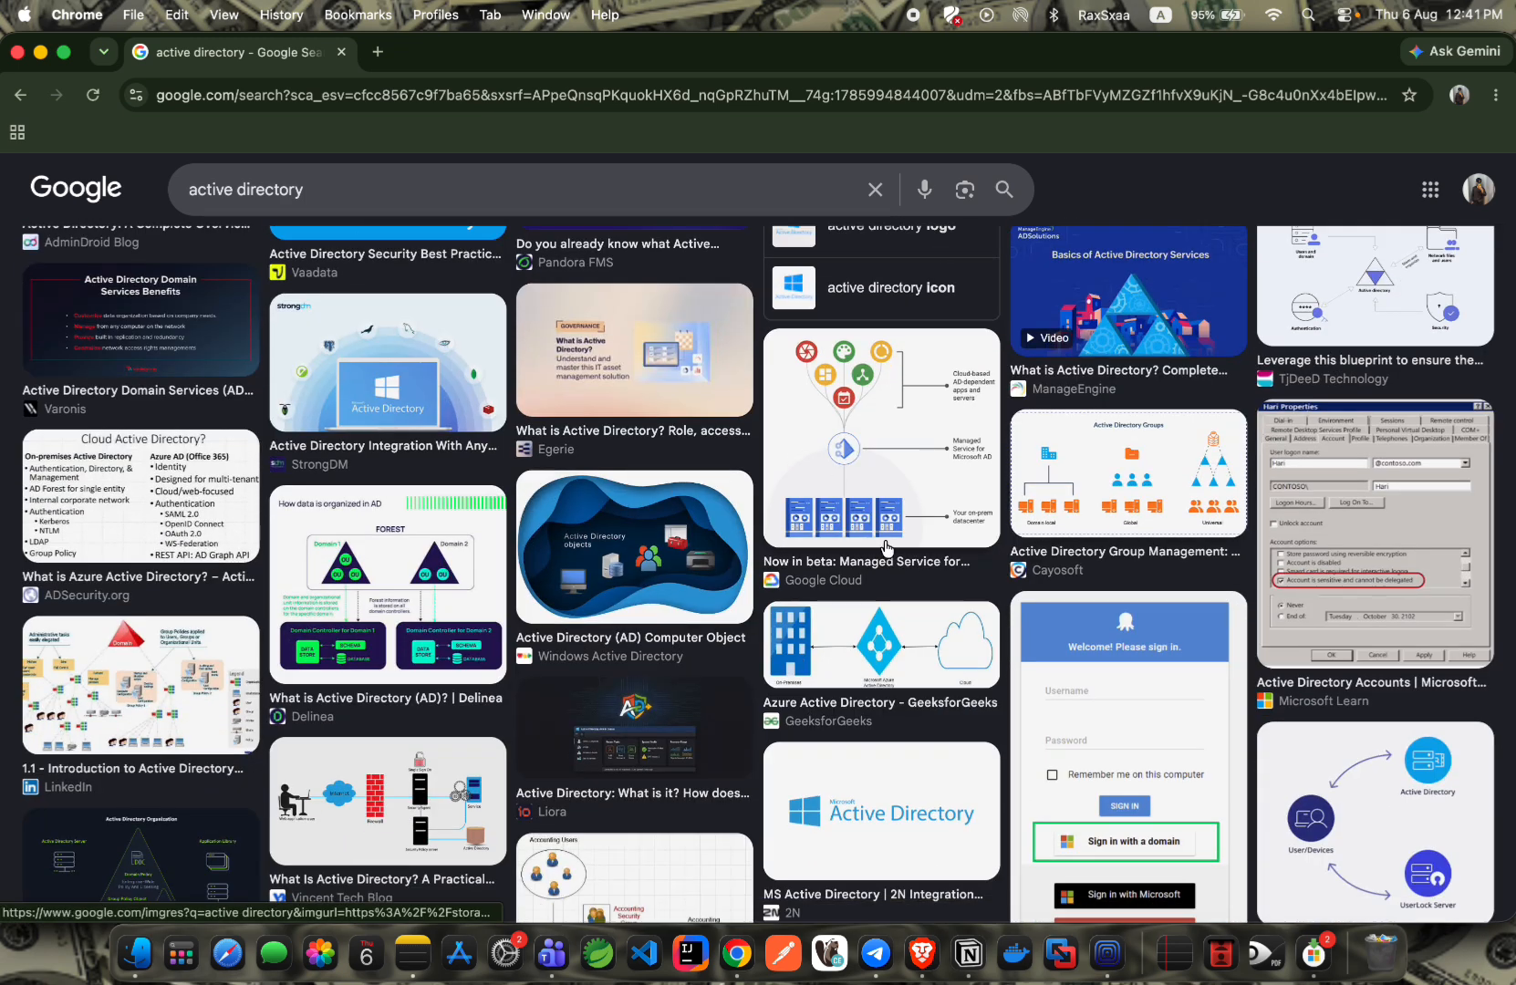
left_click(1088, 477)
Visit the Cayosoft article in a new tab, then close it to return to images.
left_click(1059, 433)
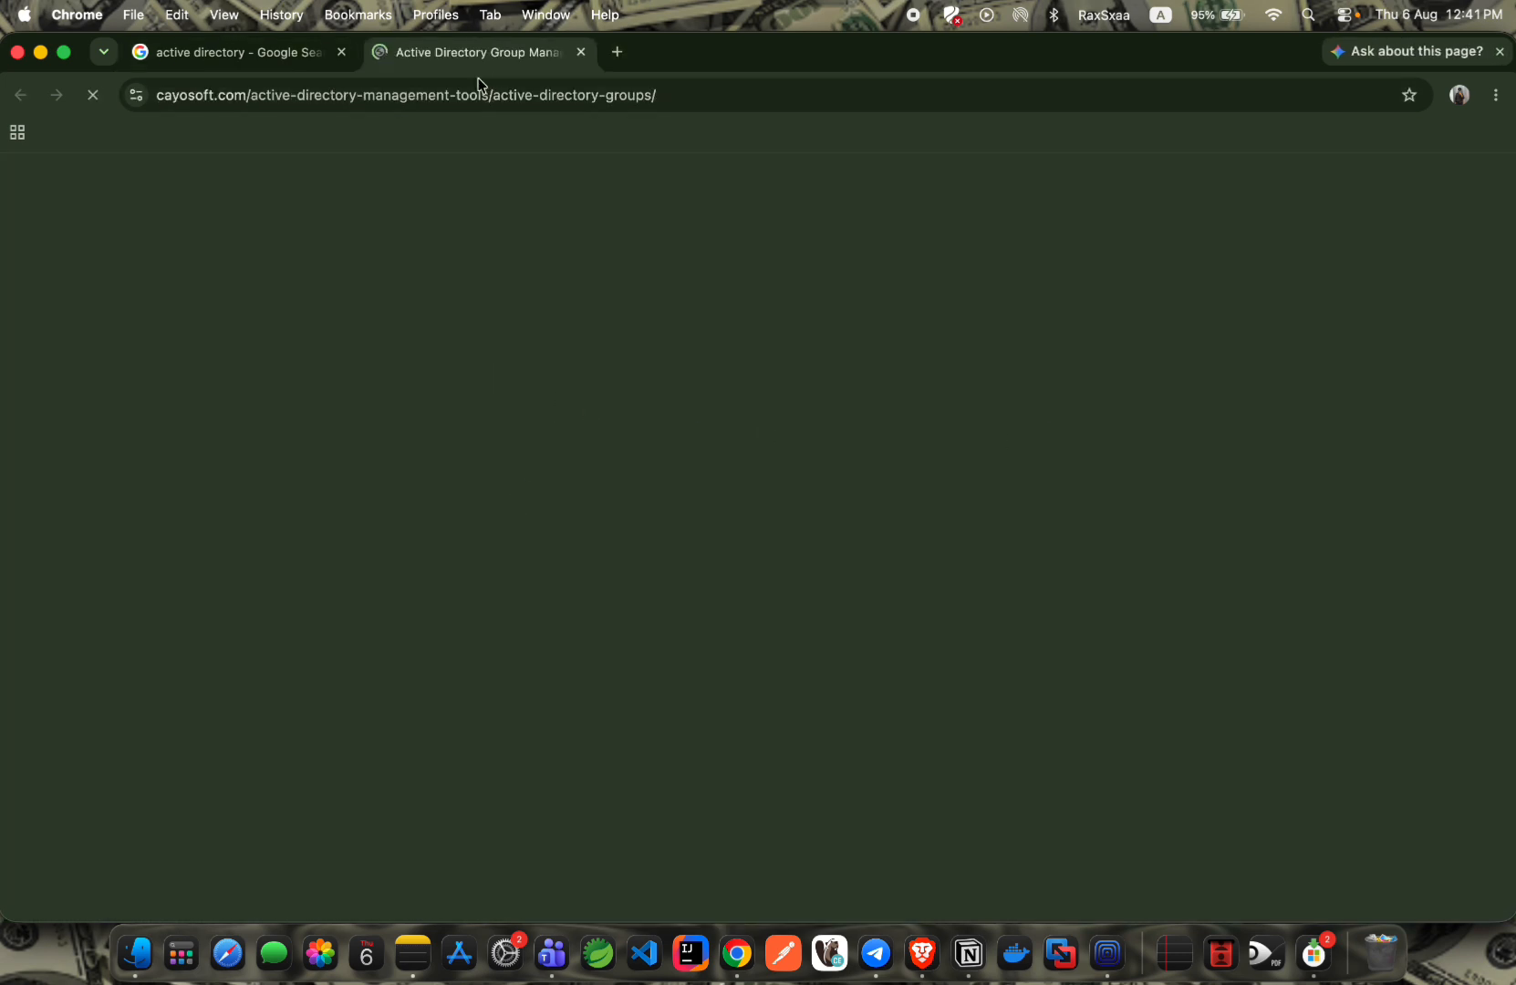
scroll(413, 292, "down", 8)
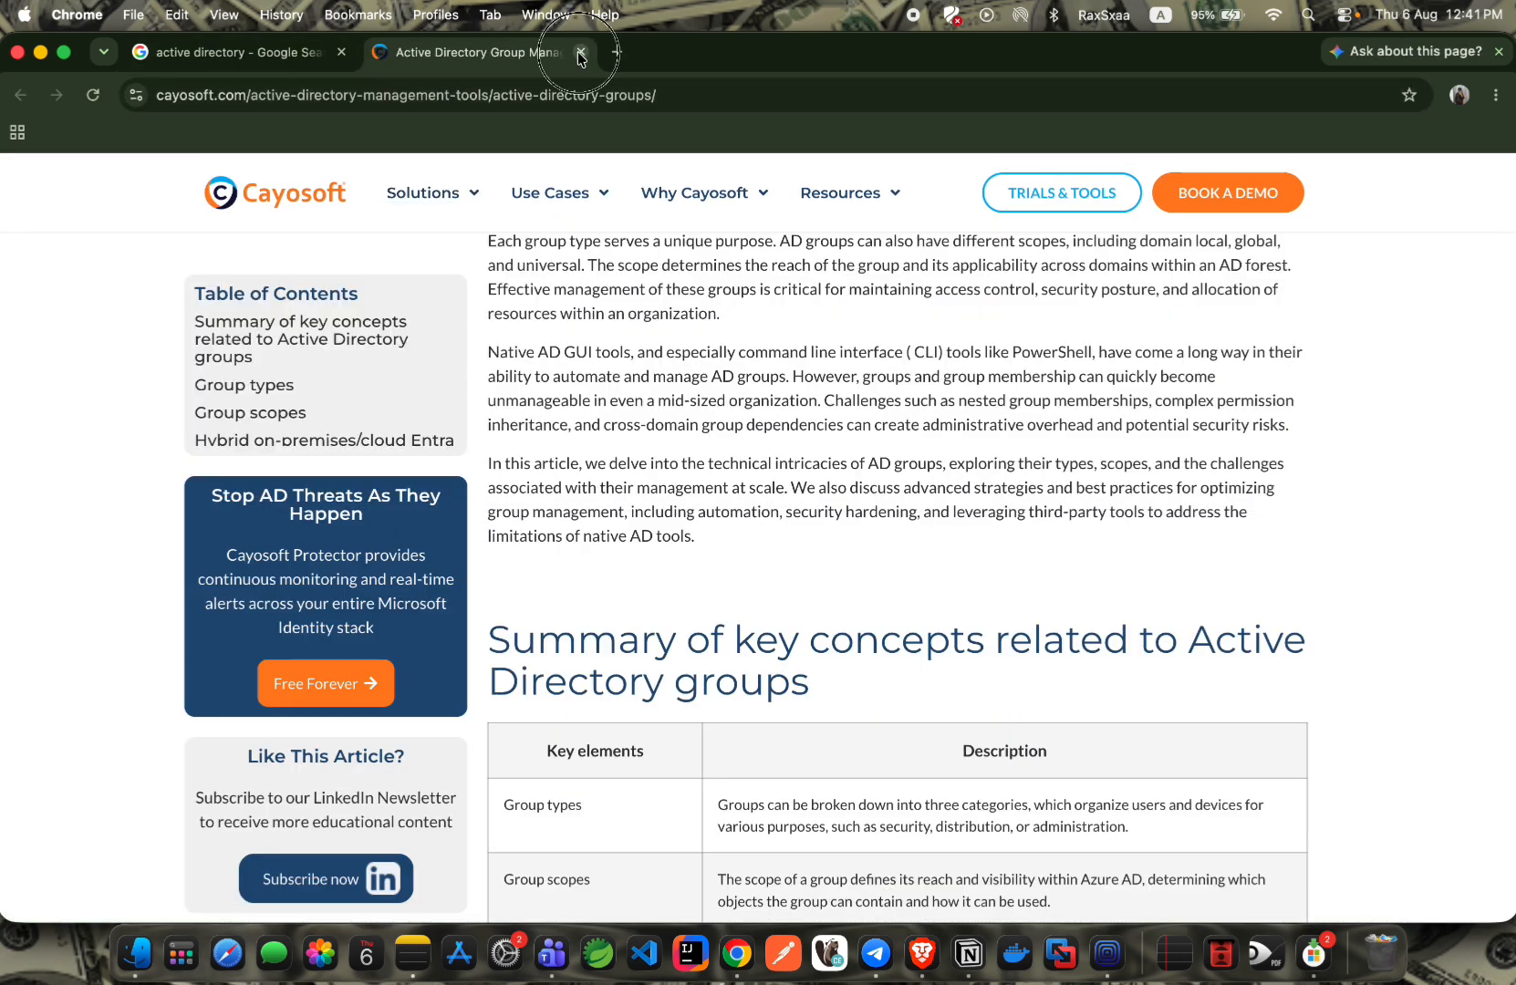
left_click(581, 51)
scroll(335, 342, "up", 5)
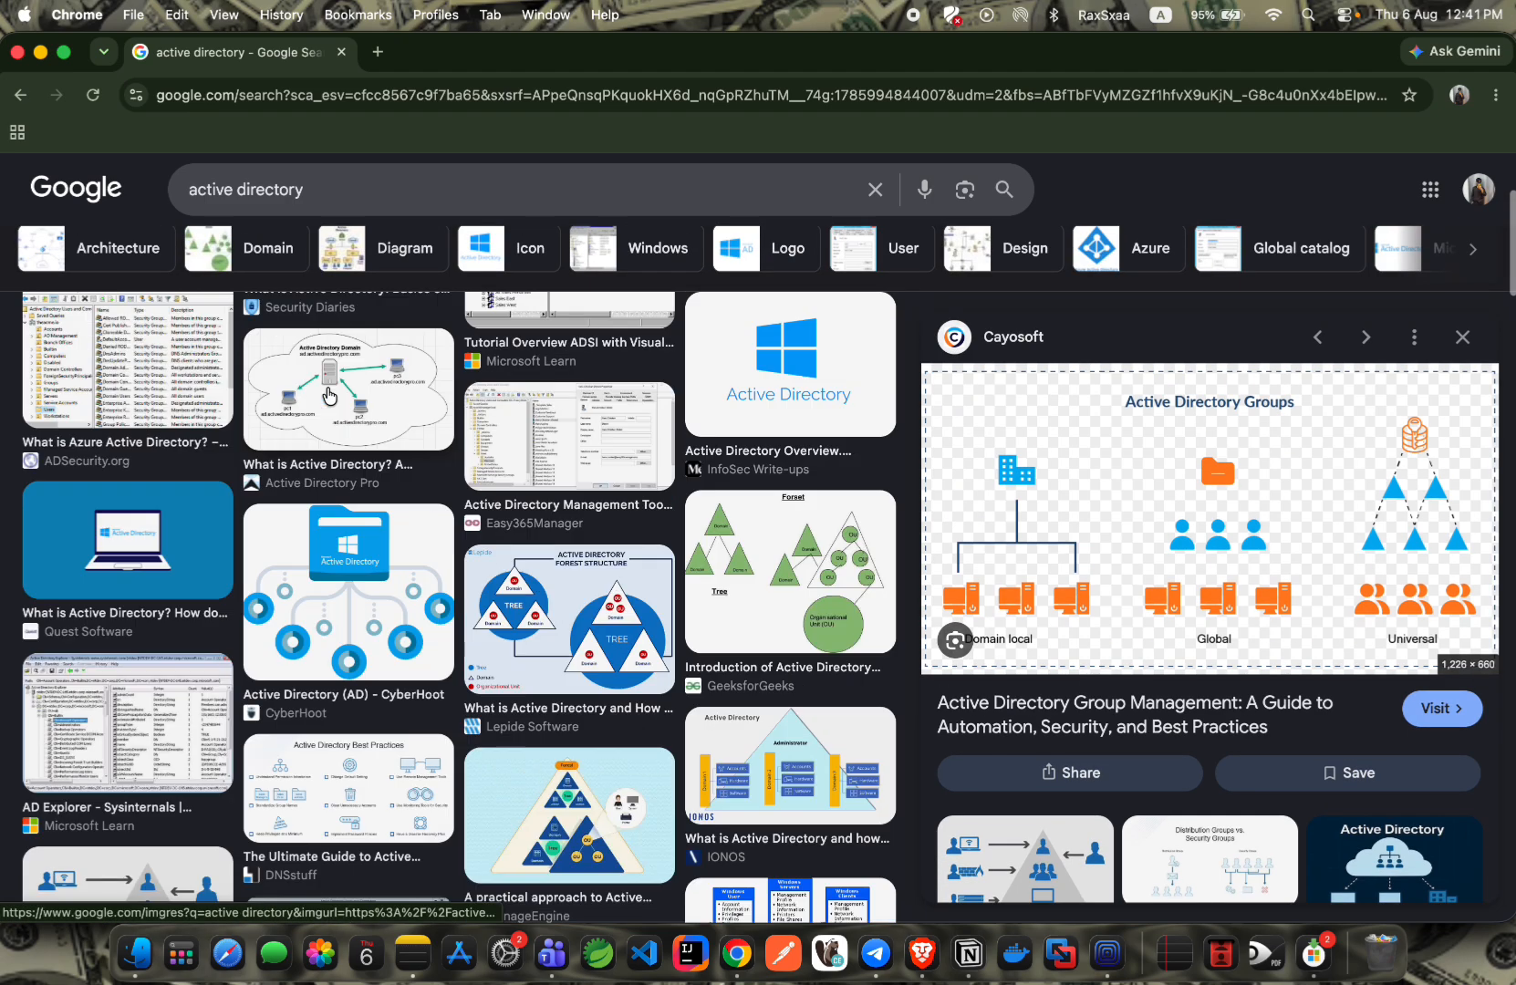
Filter images to Architecture, run a Lens search on the MC MCSE Domain Forest diagram, then go to Brave's Gemini.
left_click(53, 335)
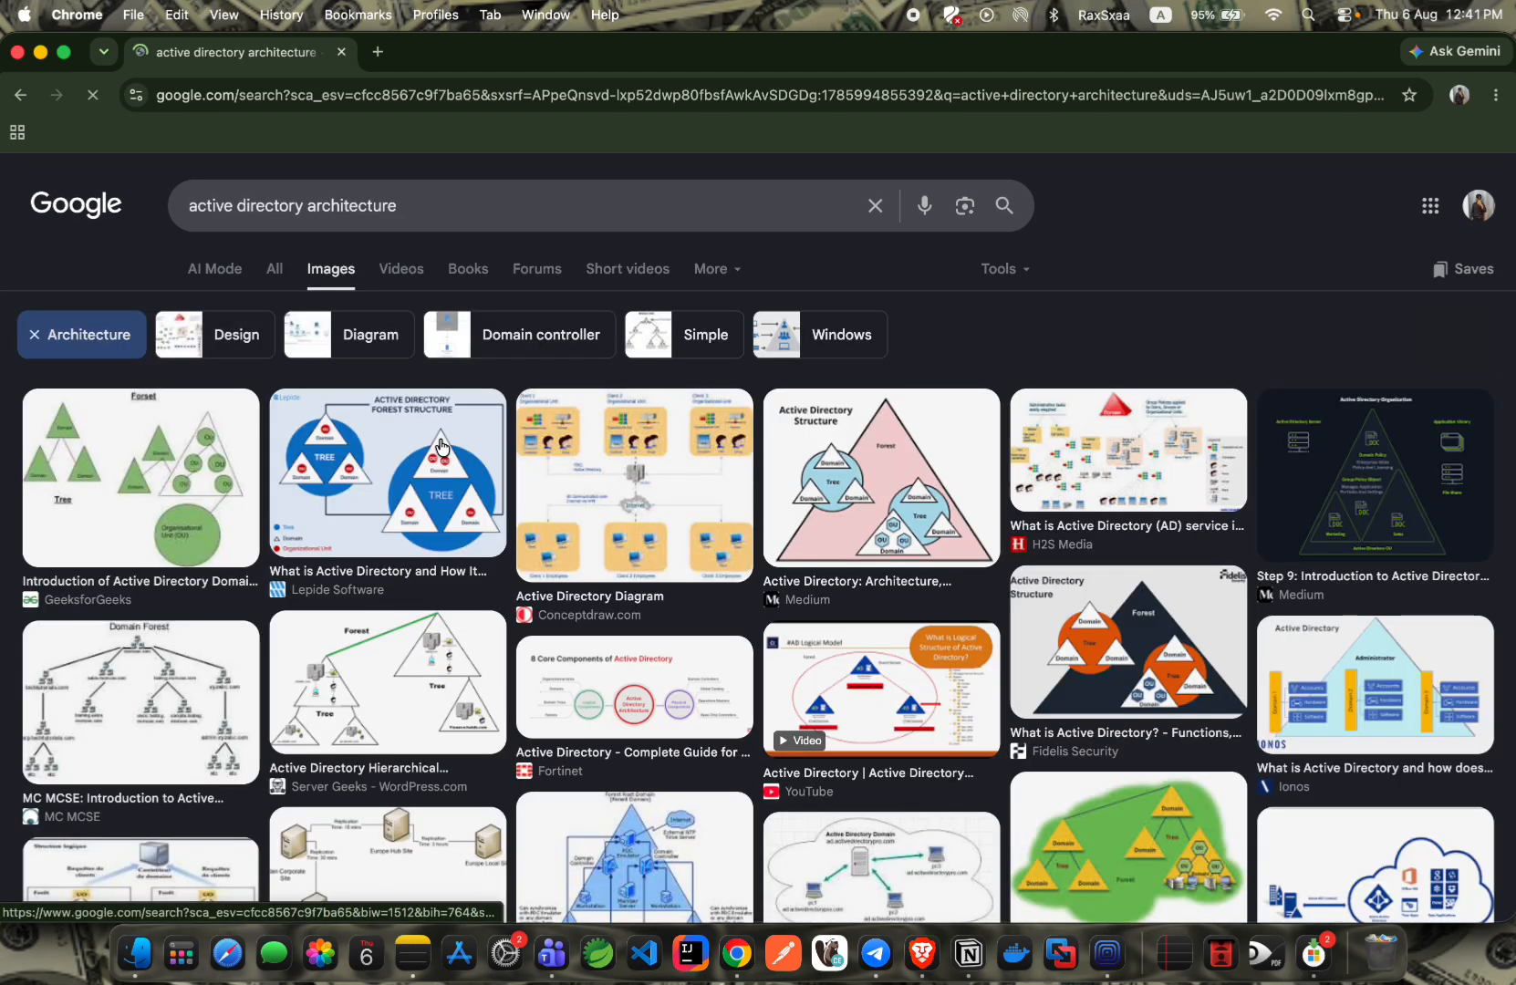
left_click(180, 698)
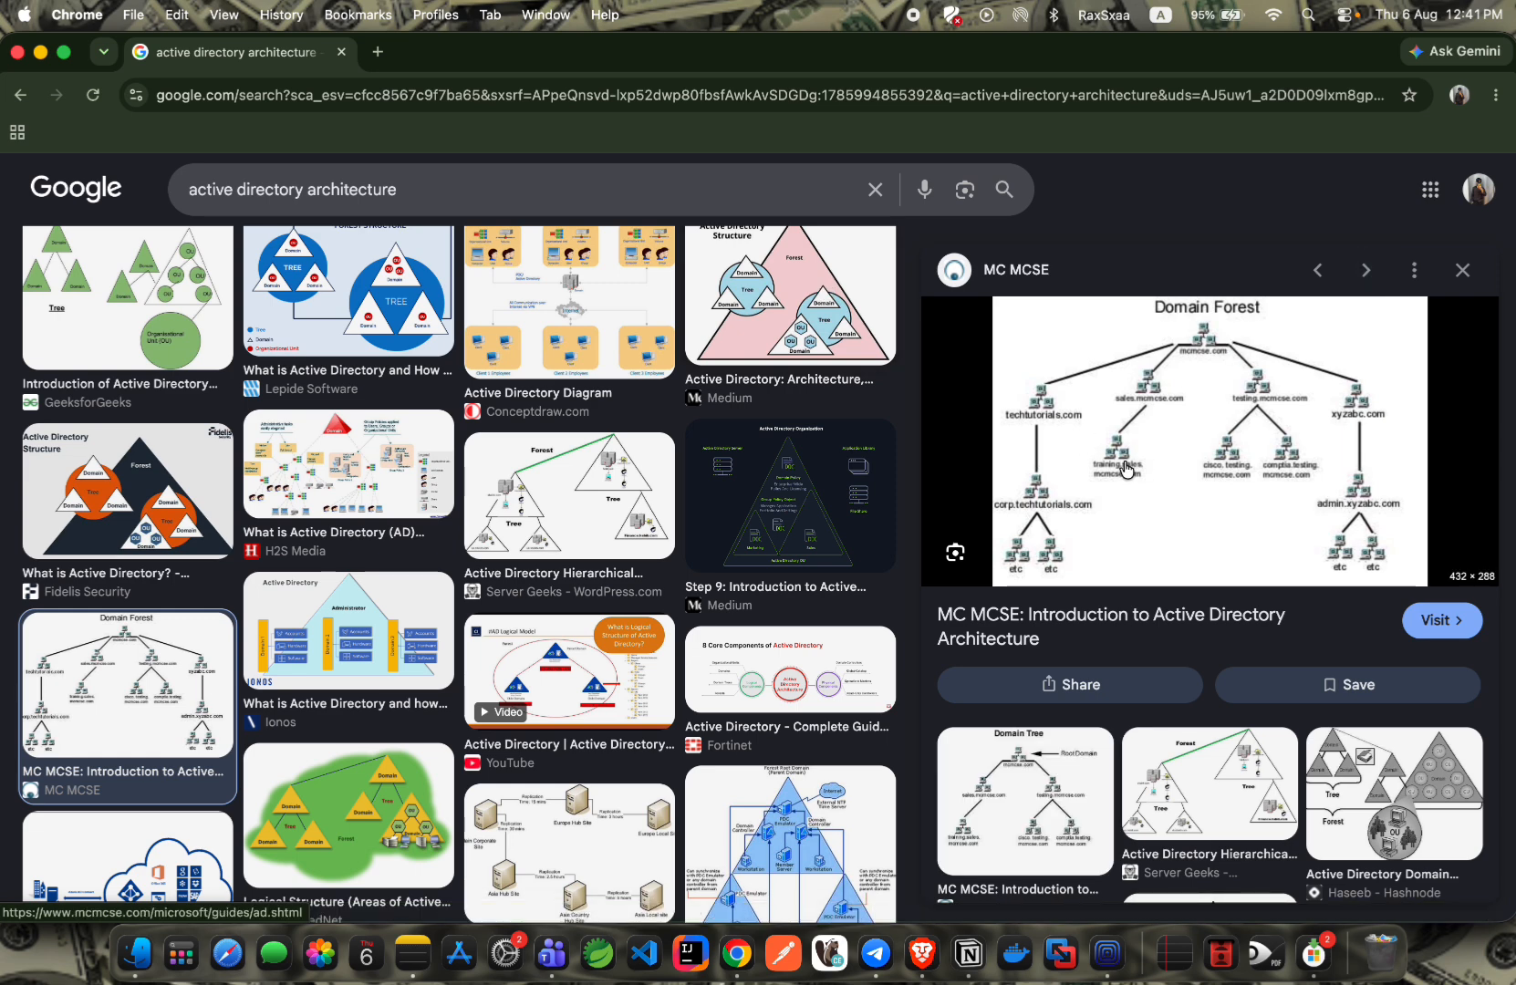
left_click(956, 558)
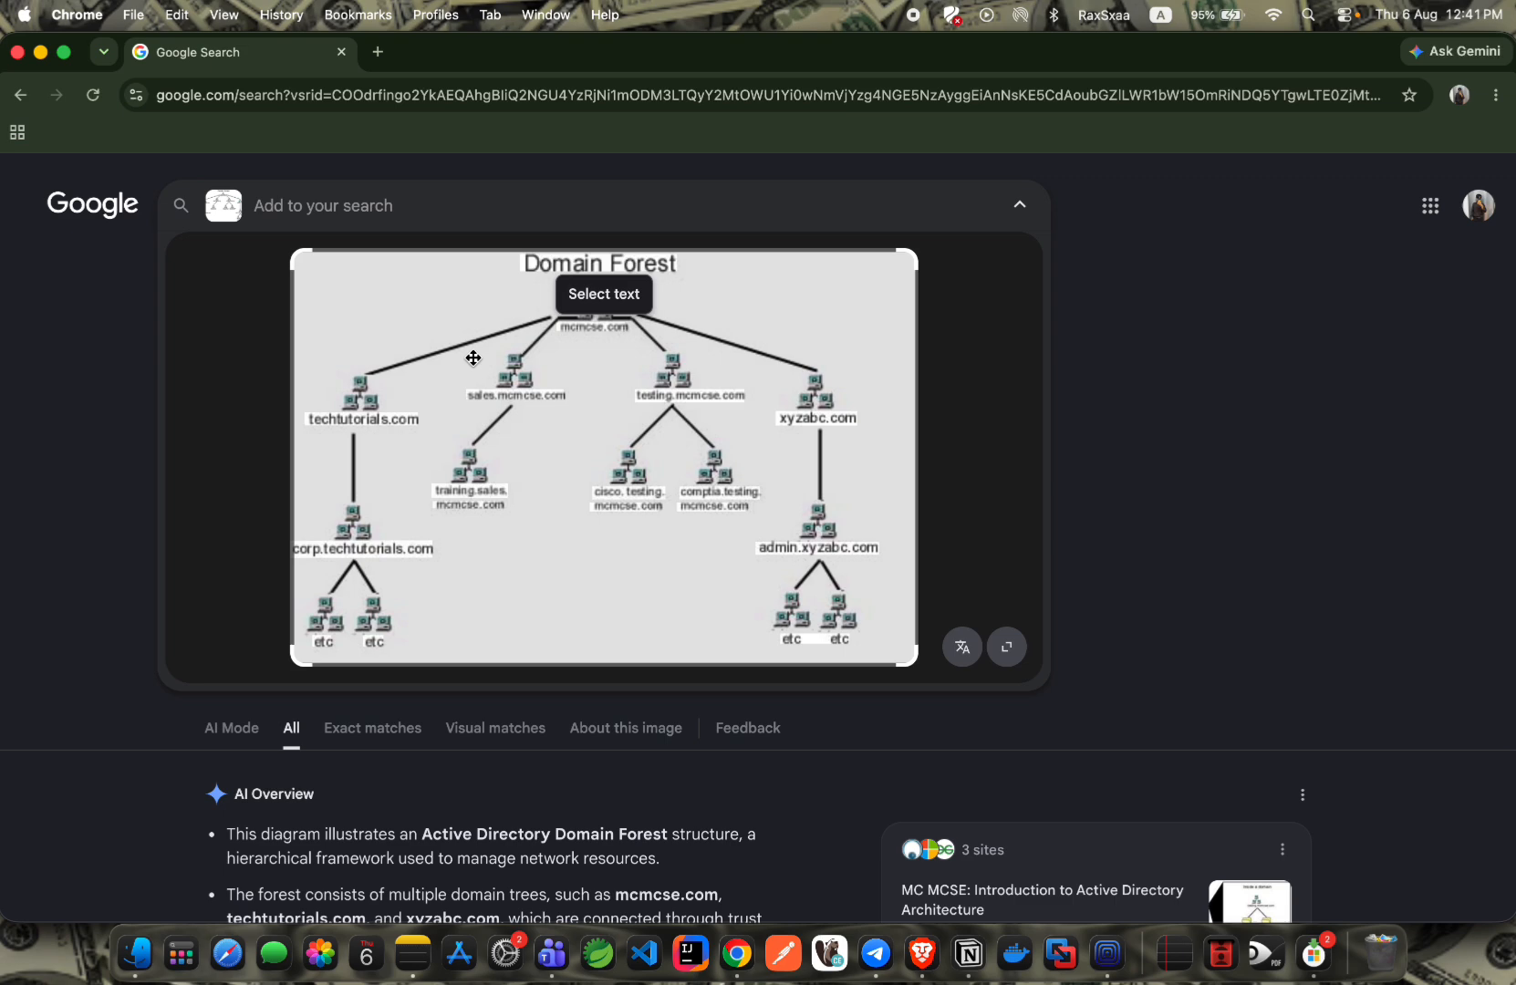
key("super+Tab")
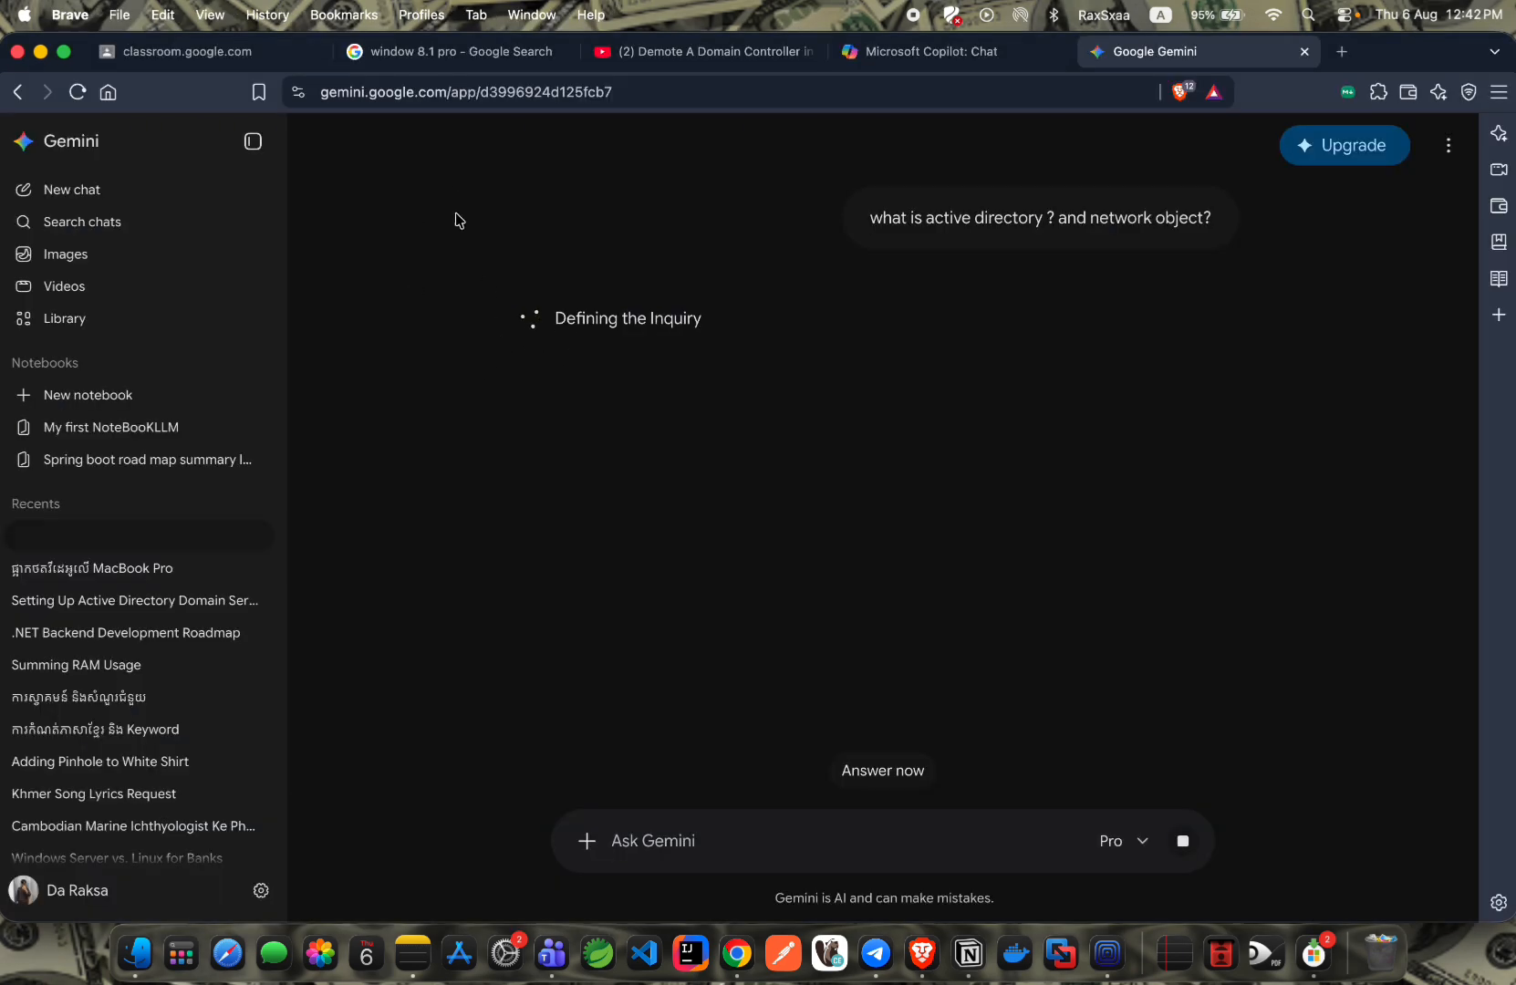
Flip between desktop spaces and come back to the Gemini chat.
key("ctrl+Left")
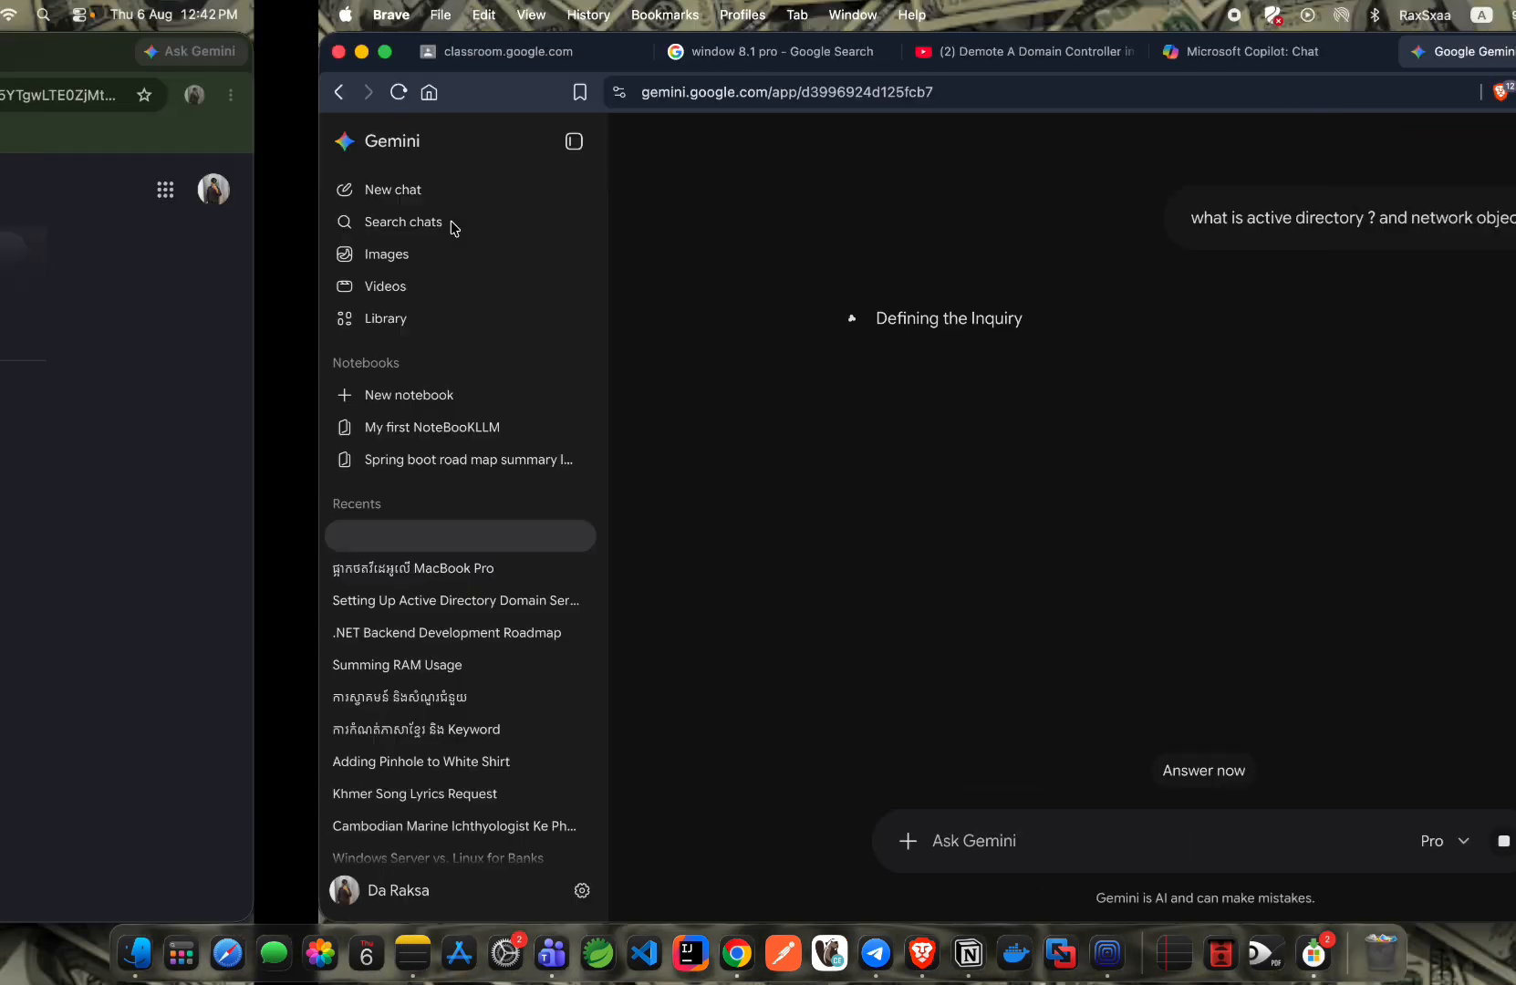
key("ctrl+Right")
key("ctrl+Left")
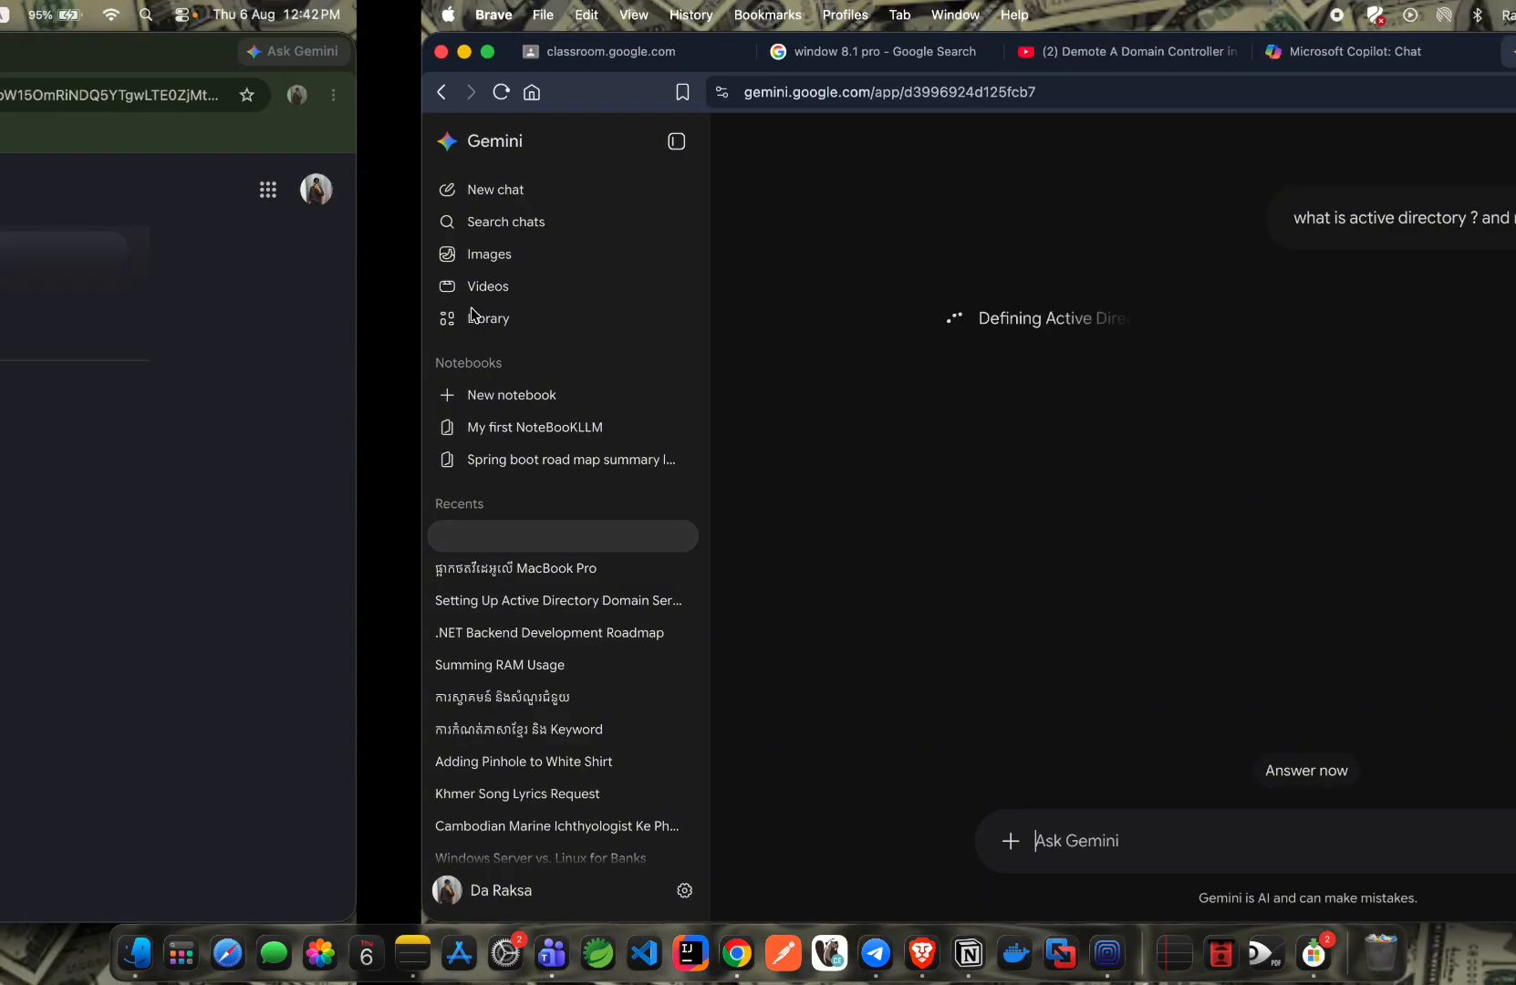
key("ctrl+Left")
key("ctrl+Right")
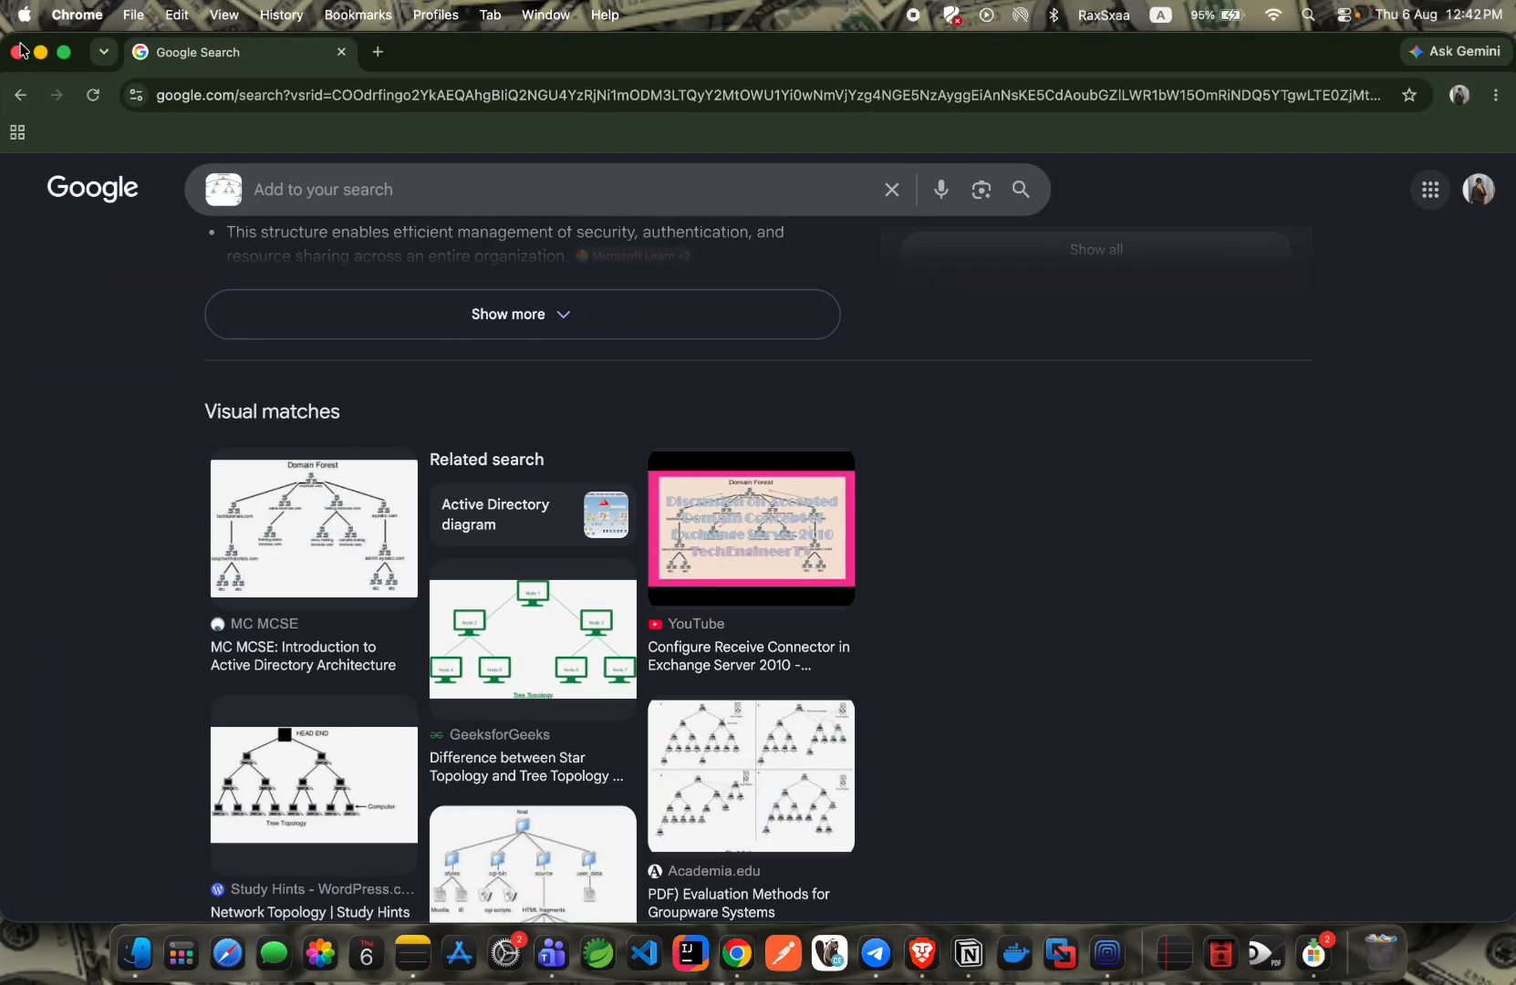
key("ctrl+Right")
key("ctrl+Right")
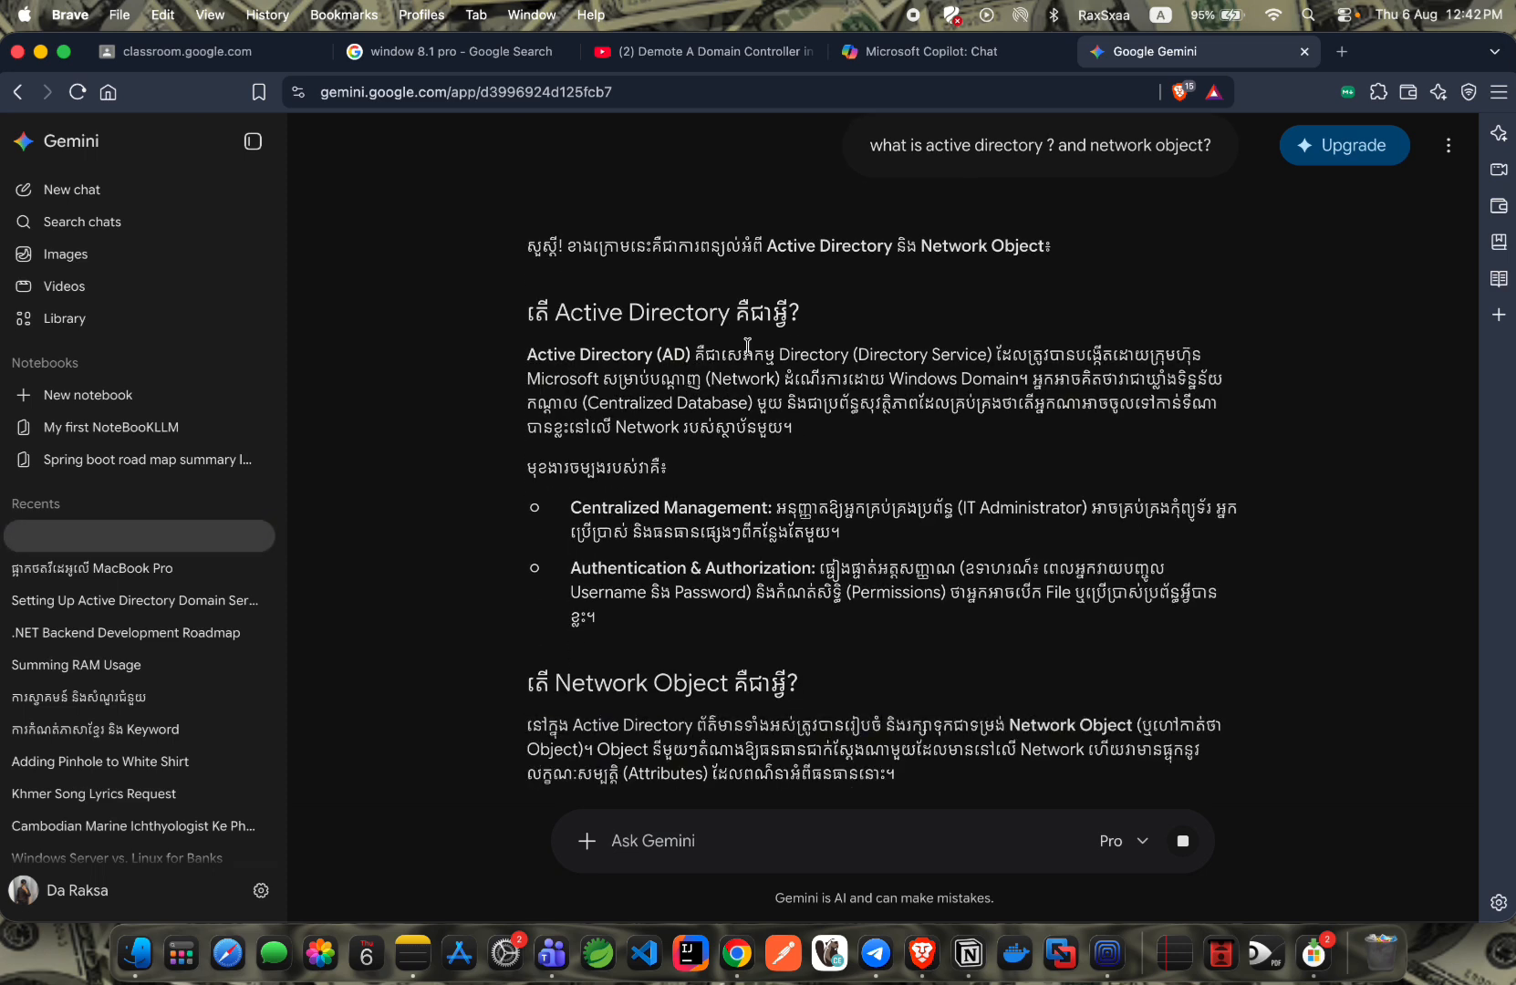
Scroll Gemini's answer to the Network Object section and enlarge the Active Directory Objects image.
left_click_drag(696, 355, 771, 355)
left_click(793, 368)
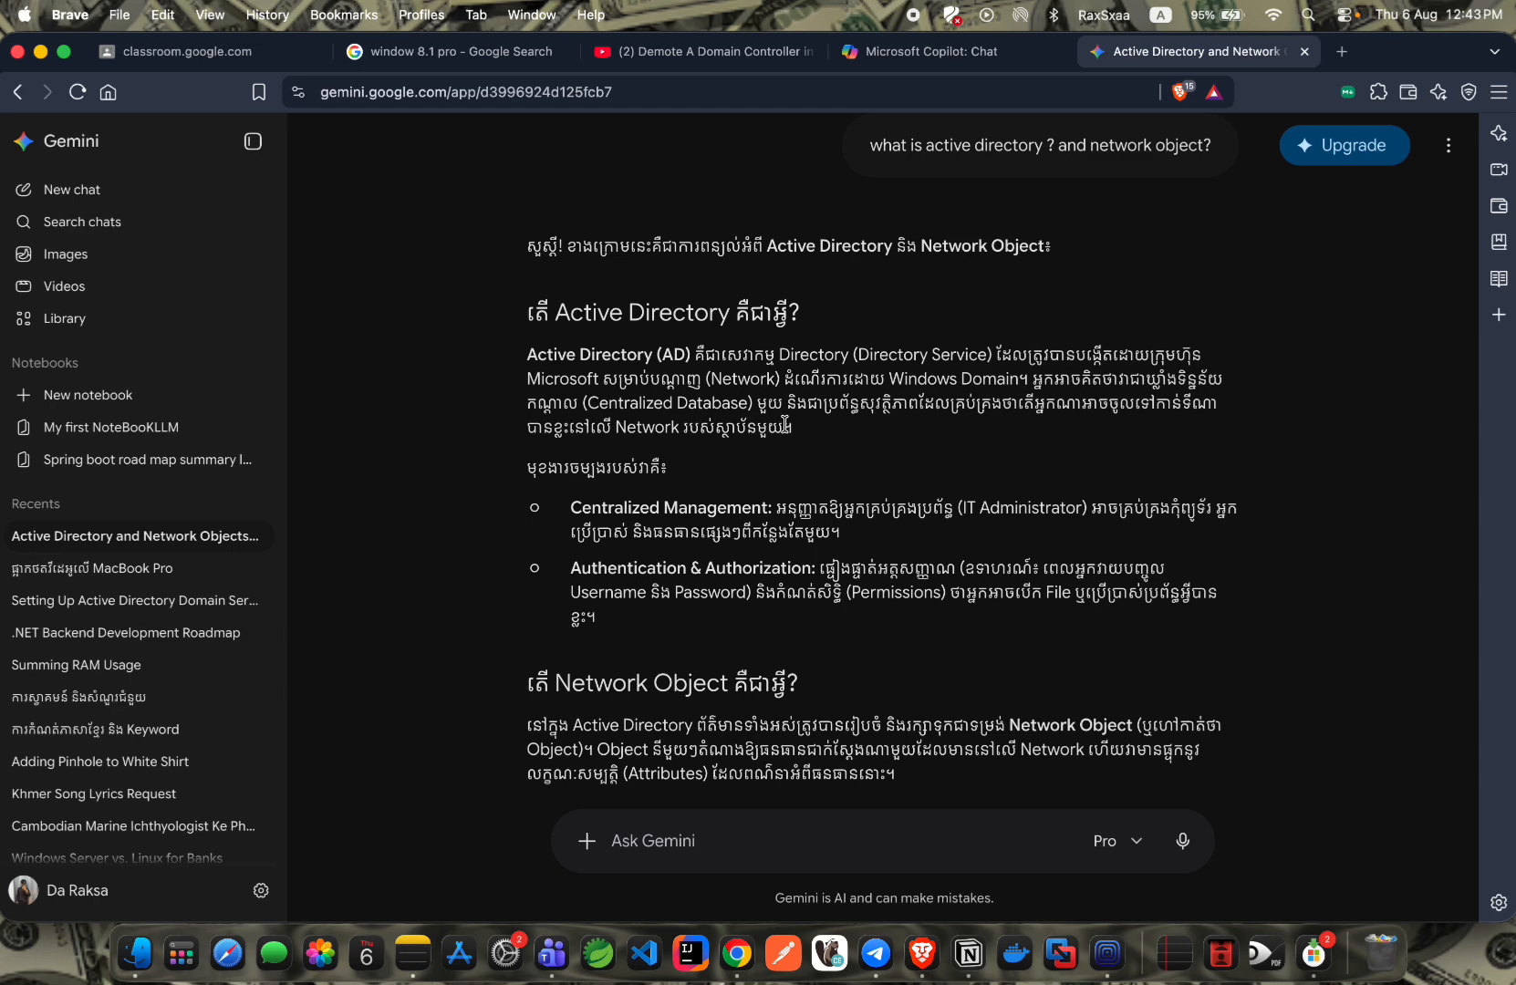
scroll(693, 433, "down", 3)
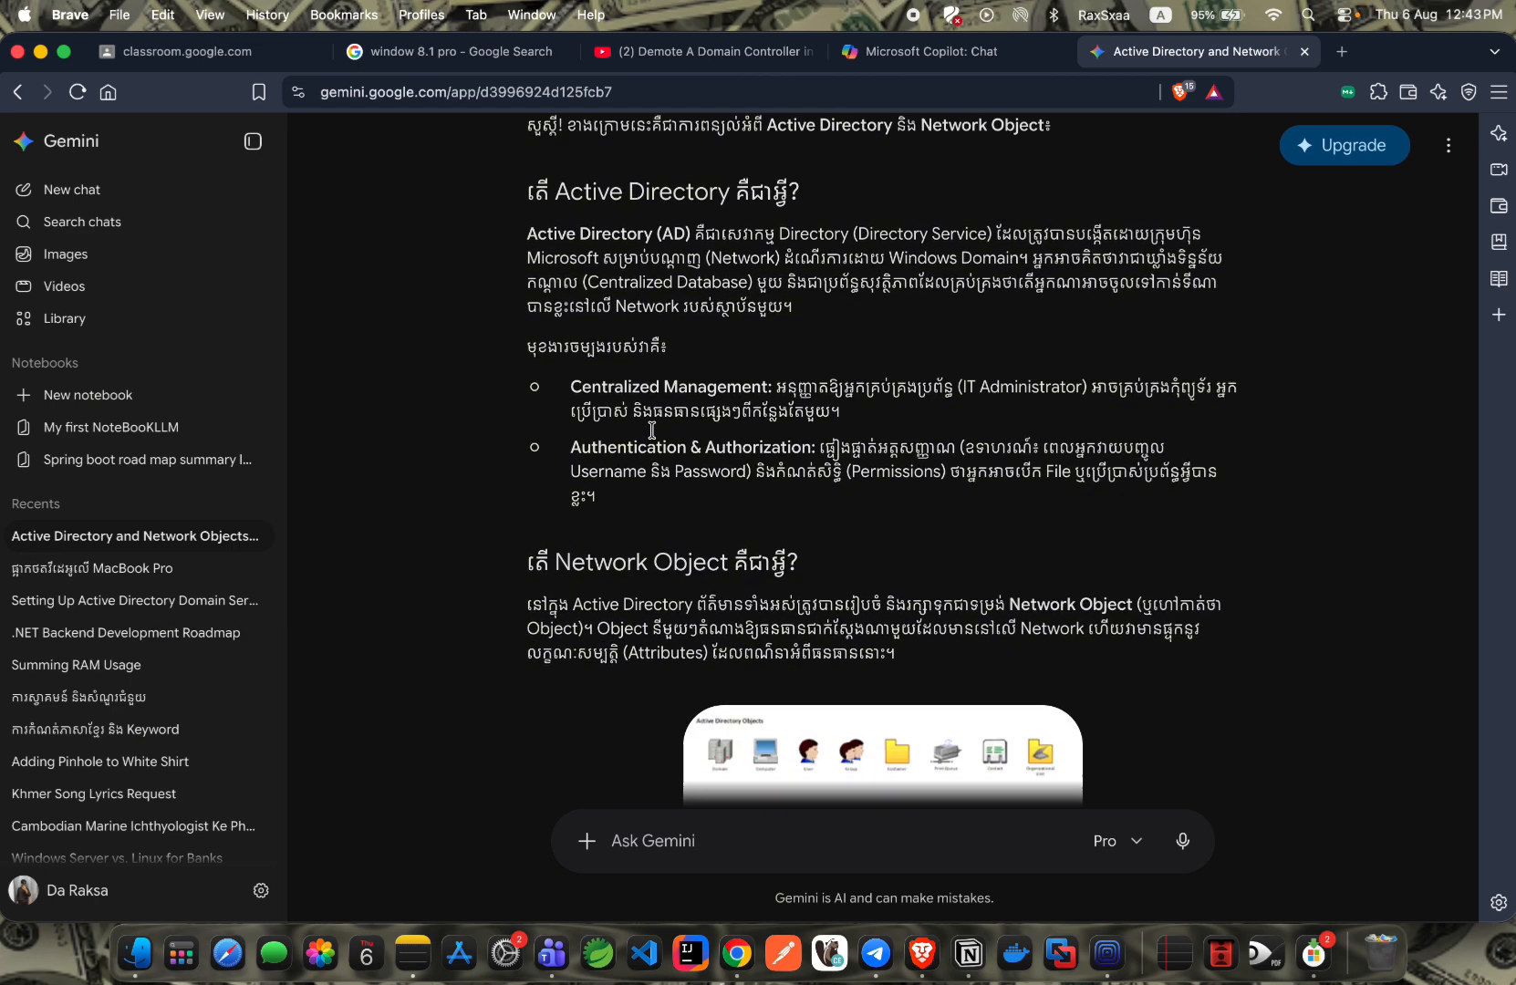
scroll(677, 409, "down", 3)
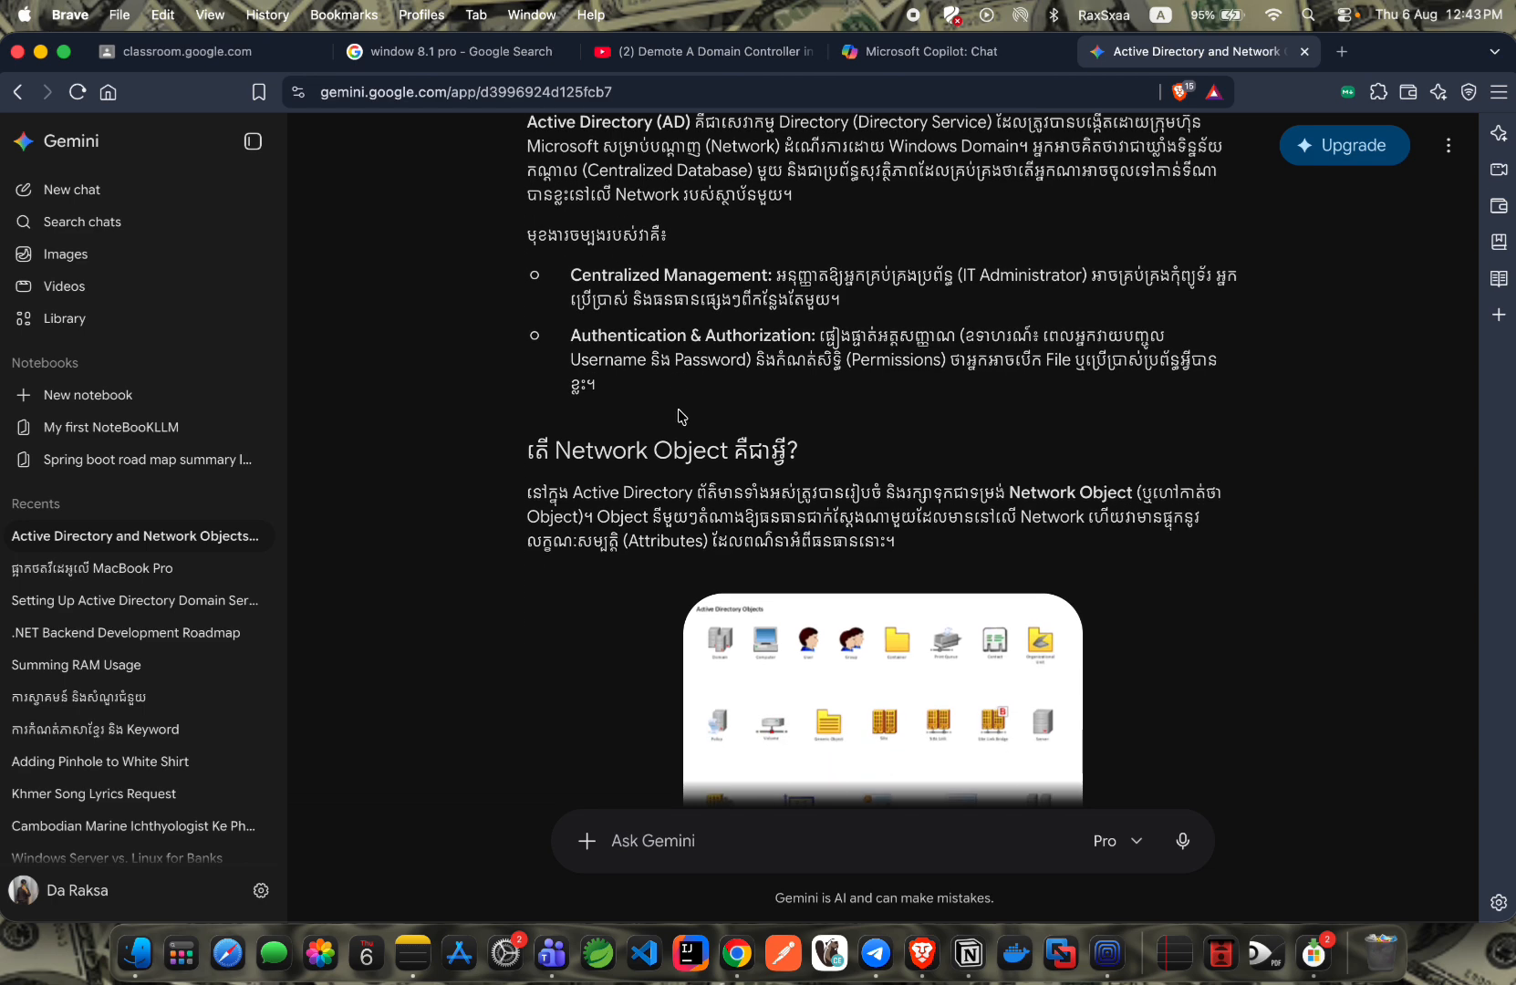
scroll(677, 416, "up", 3)
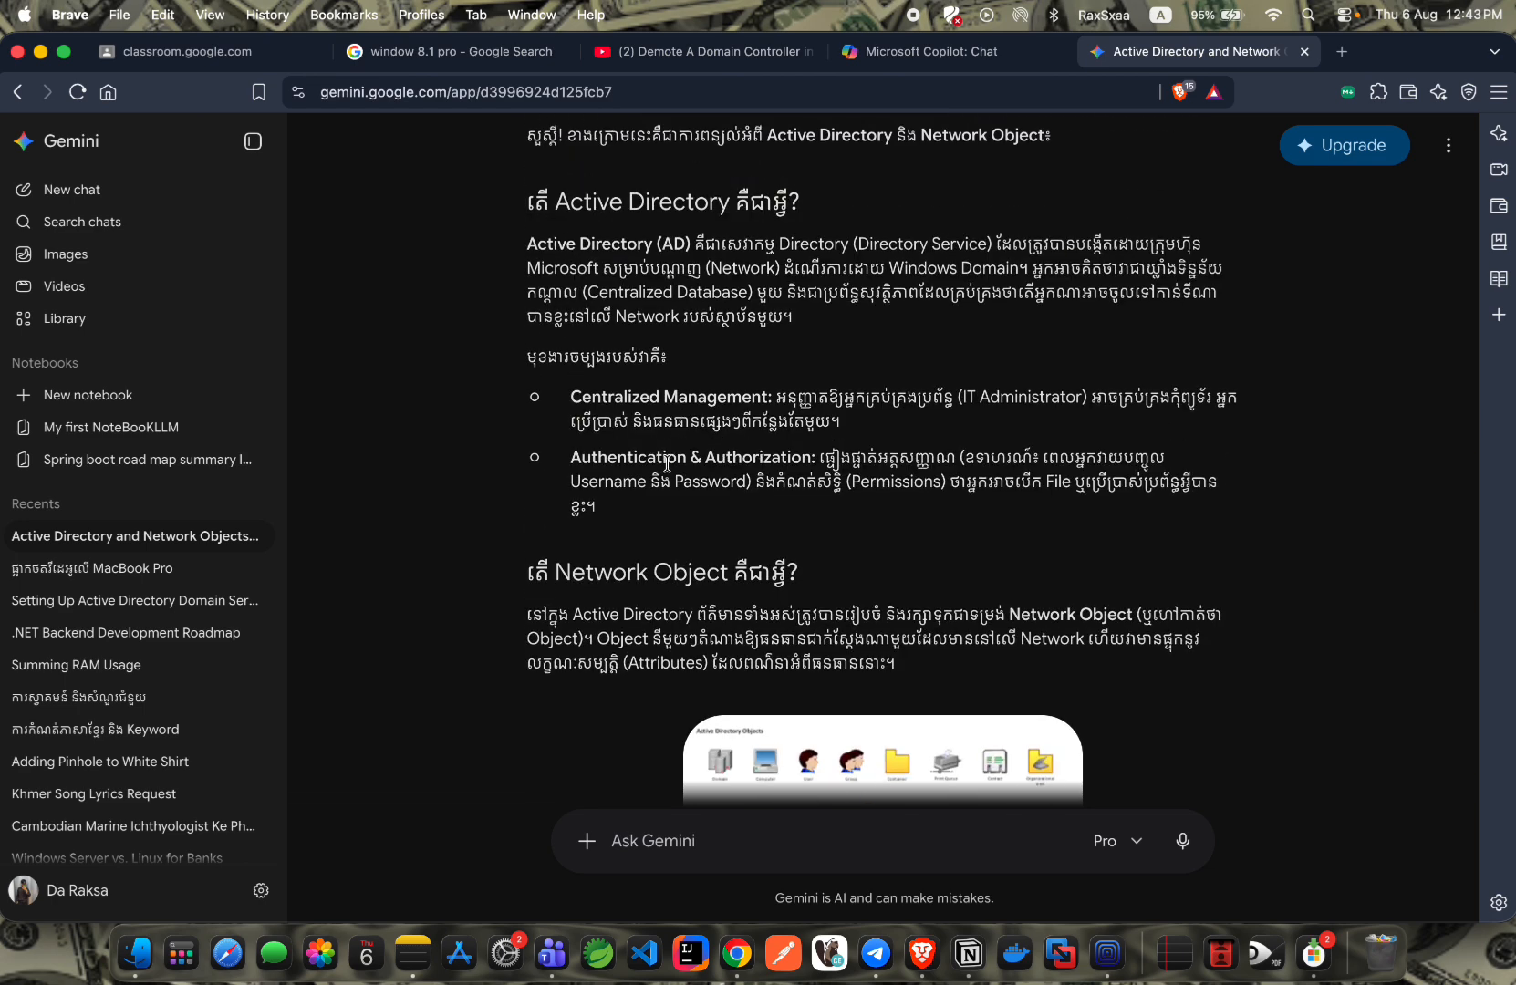
scroll(680, 463, "down", 6)
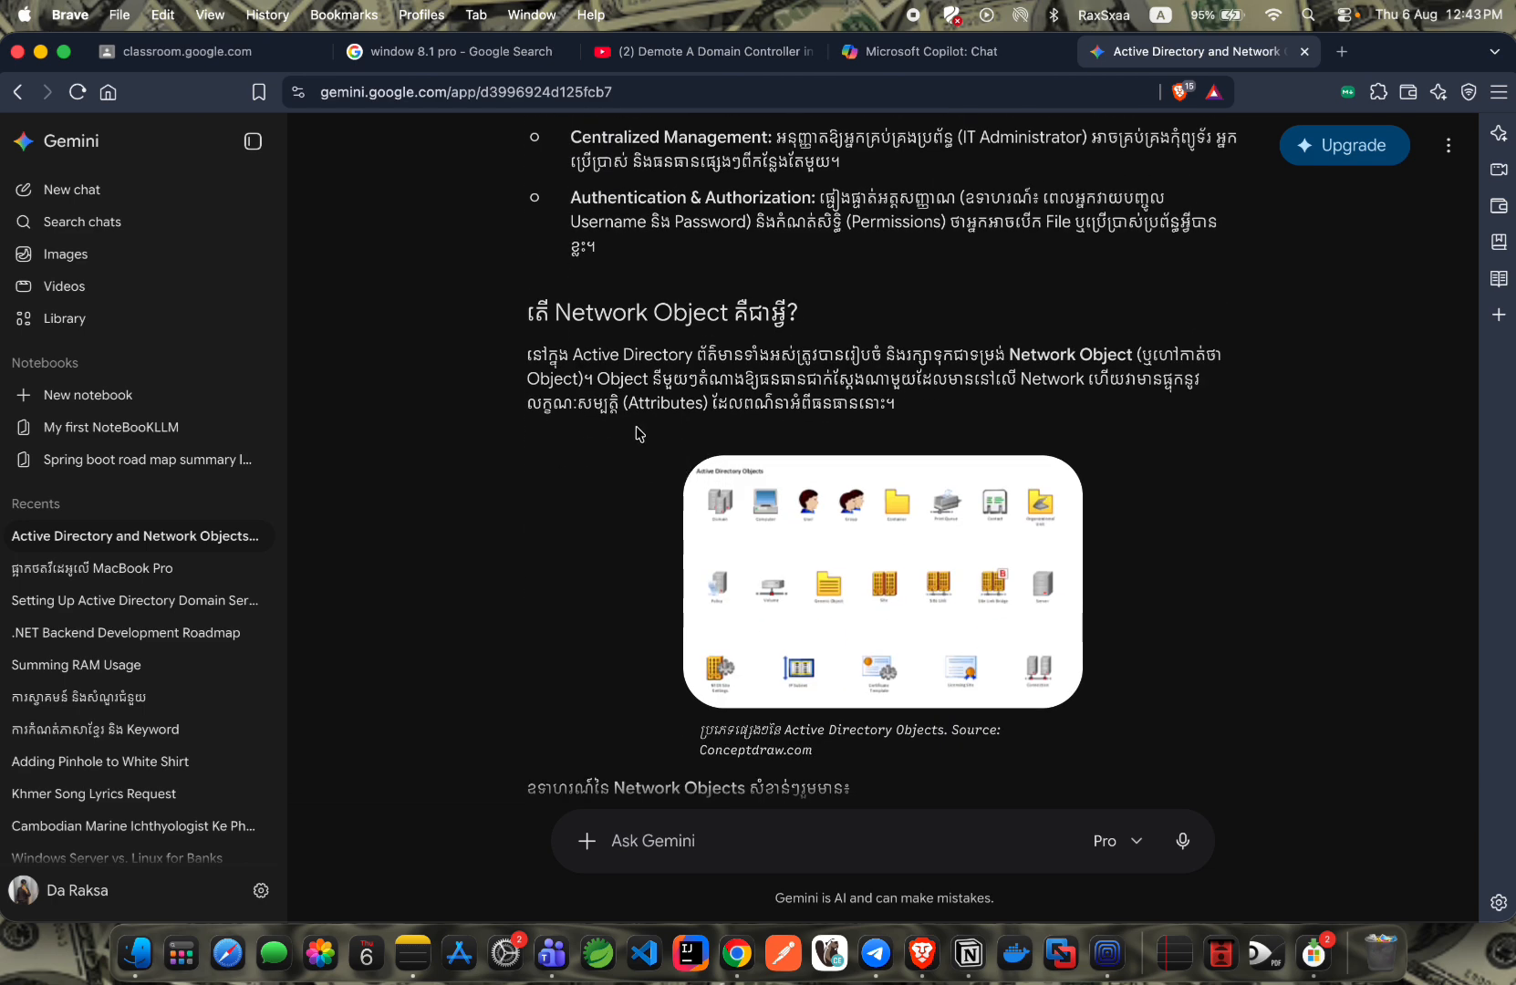
scroll(720, 493, "down", 9)
scroll(779, 473, "up", 6)
left_click(764, 432)
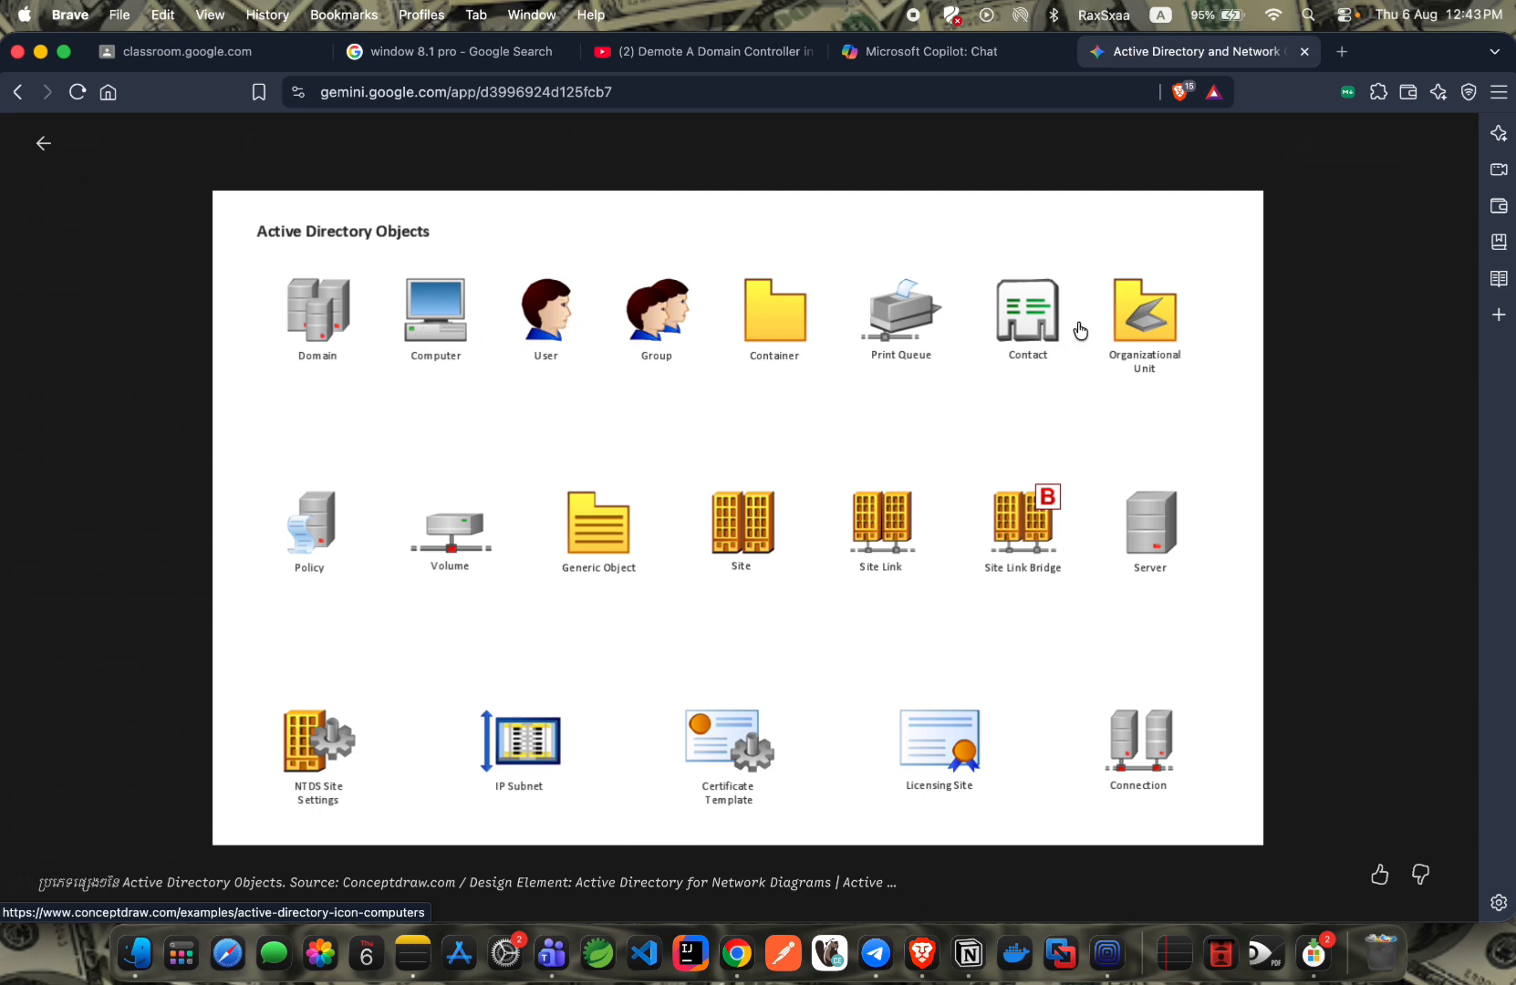
Visit and close the conceptdraw.com source page, close the enlarged image, and go to the Windows Server VM.
left_click(186, 327)
left_click(728, 402)
left_click(524, 335)
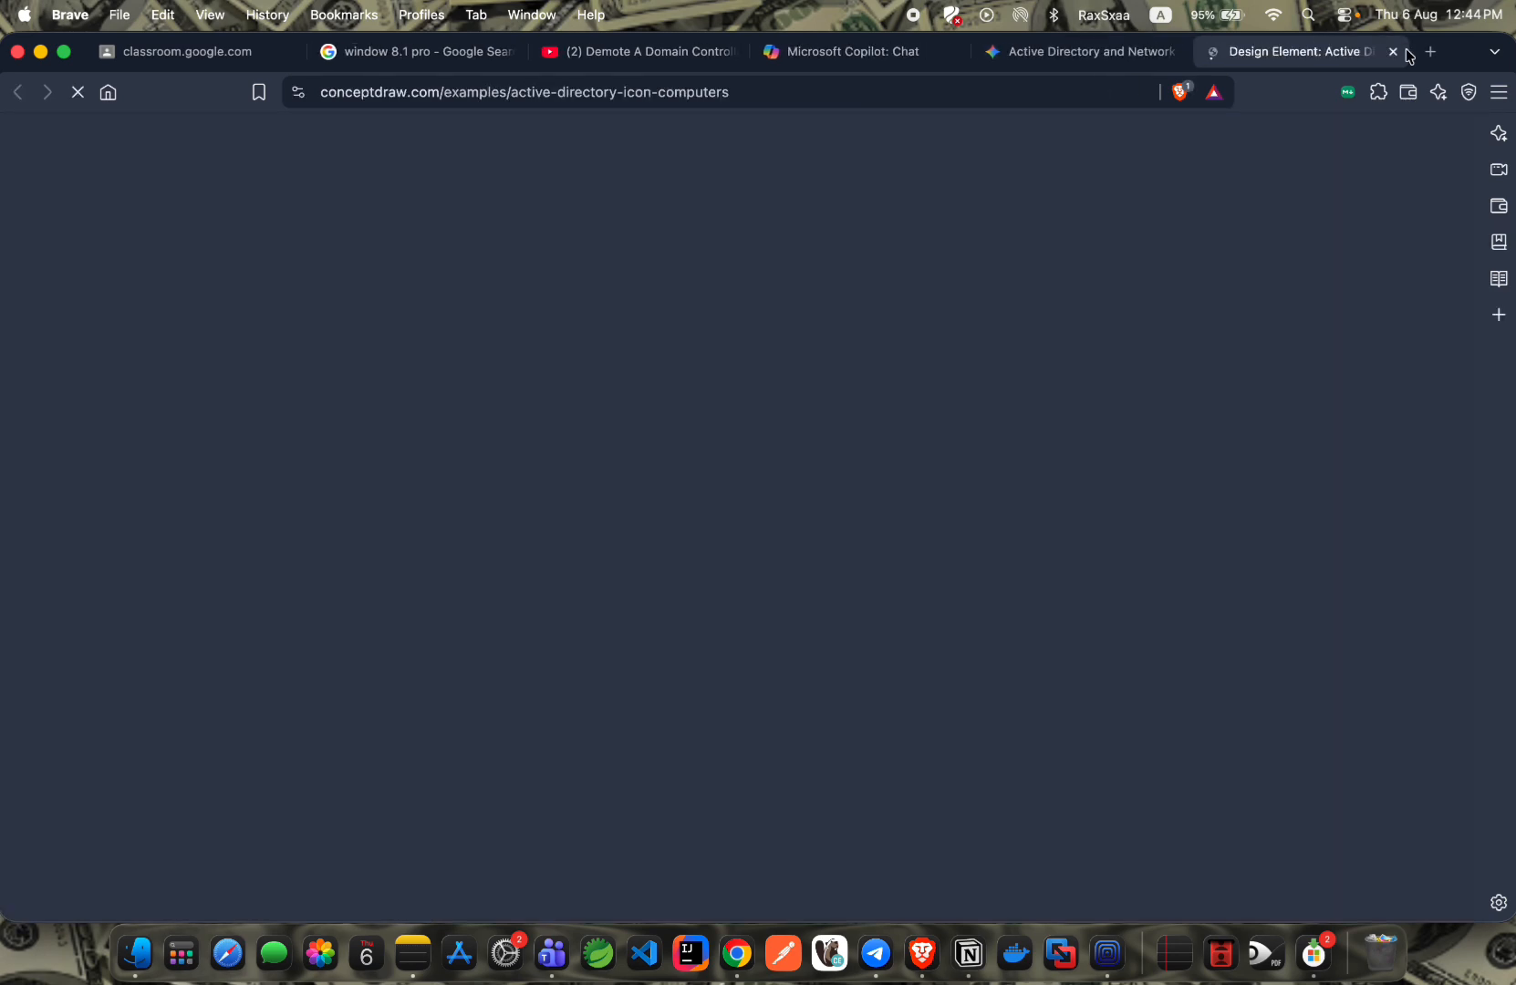
left_click(1393, 53)
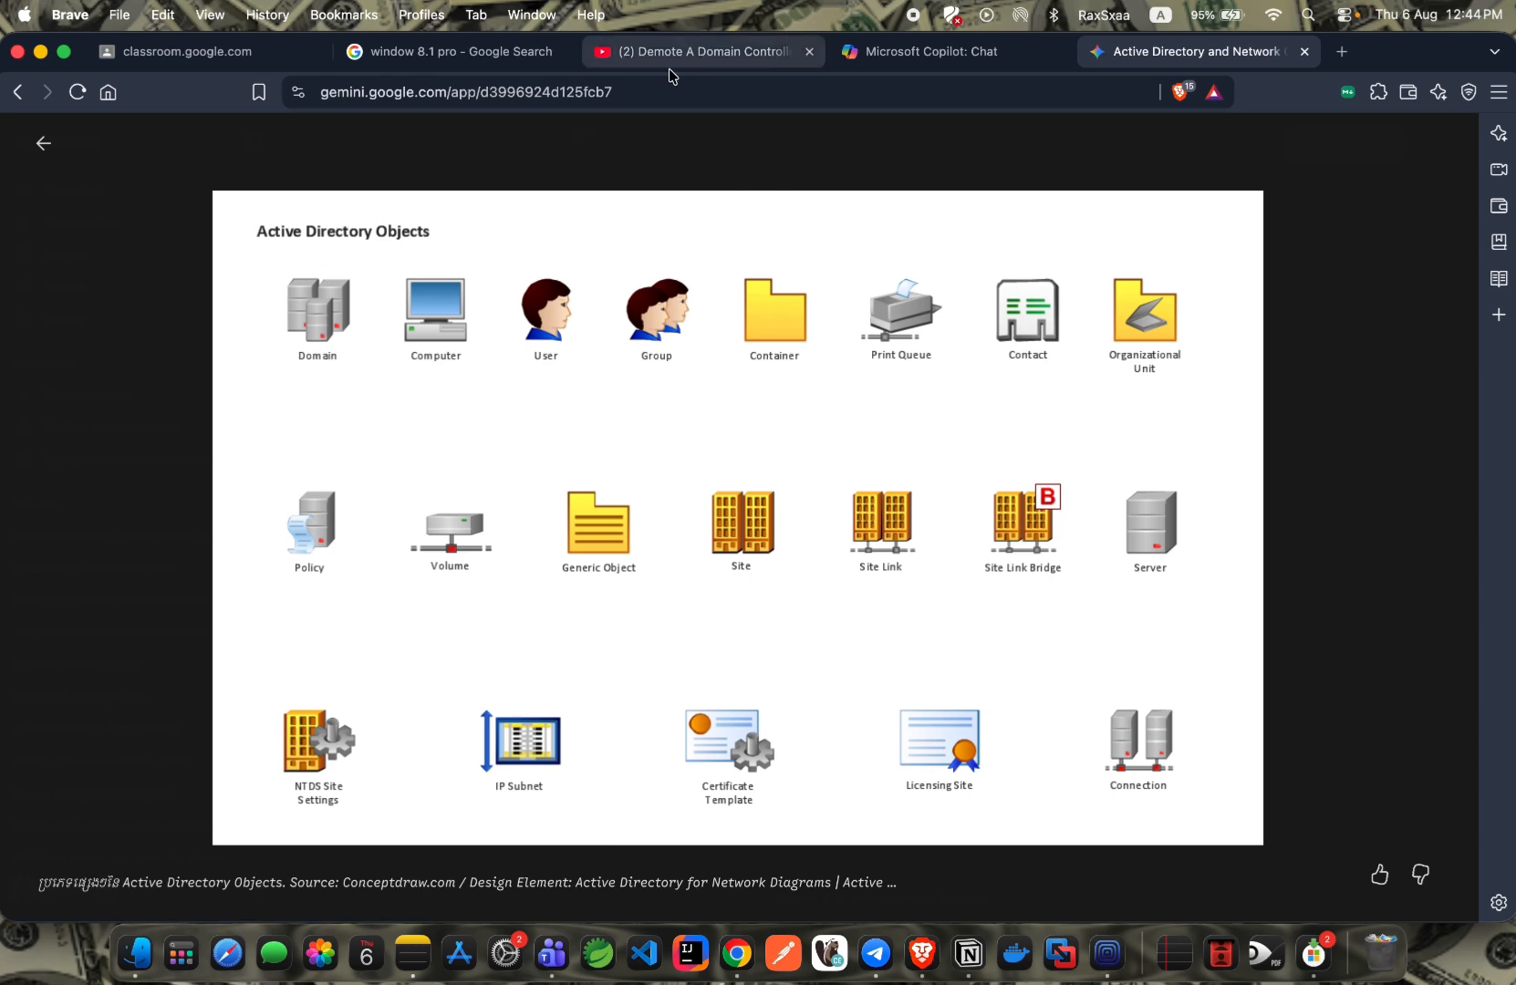
left_click(179, 247)
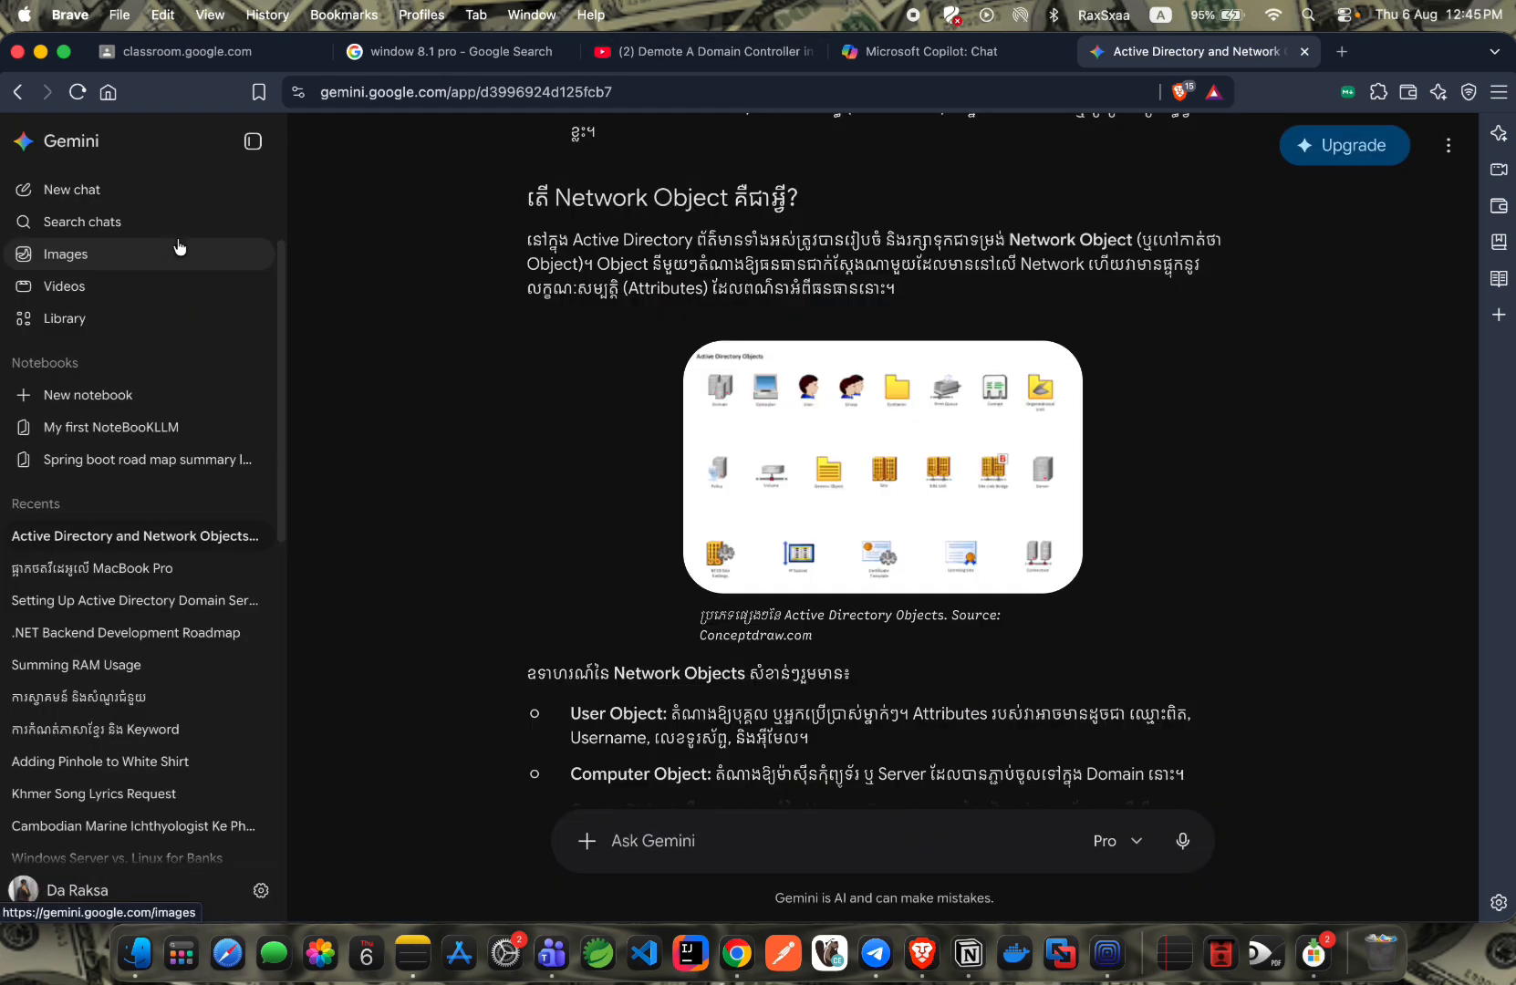
key("ctrl+Left")
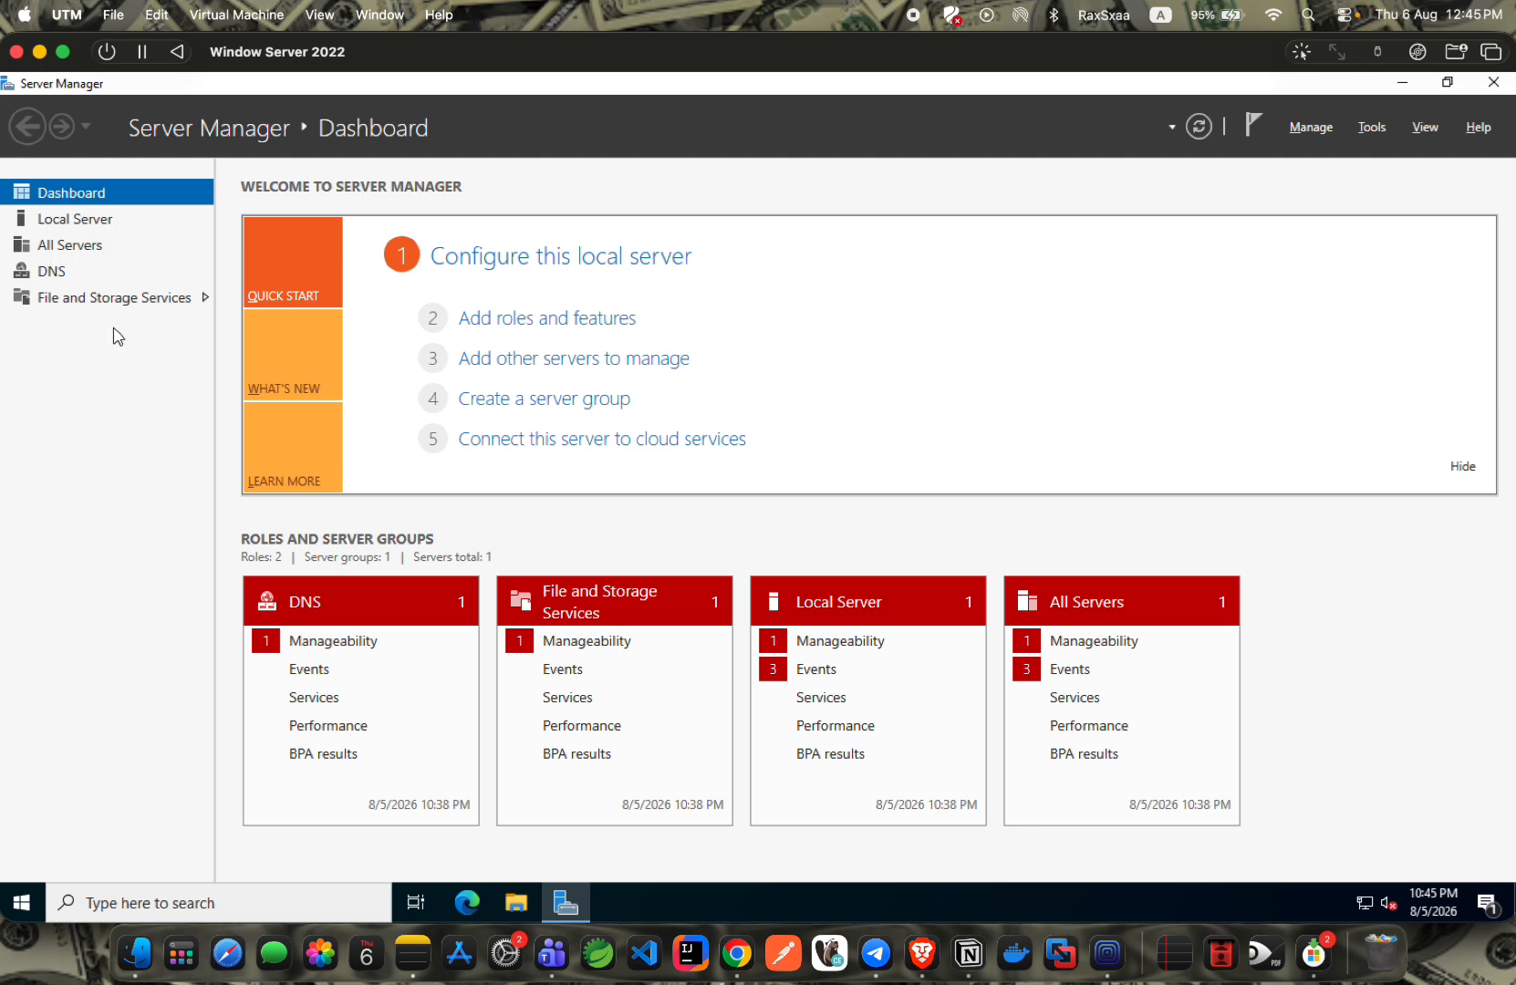
Dismiss the Start menu and launch Add Roles and Features from Server Manager's Manage menu.
left_click(23, 903)
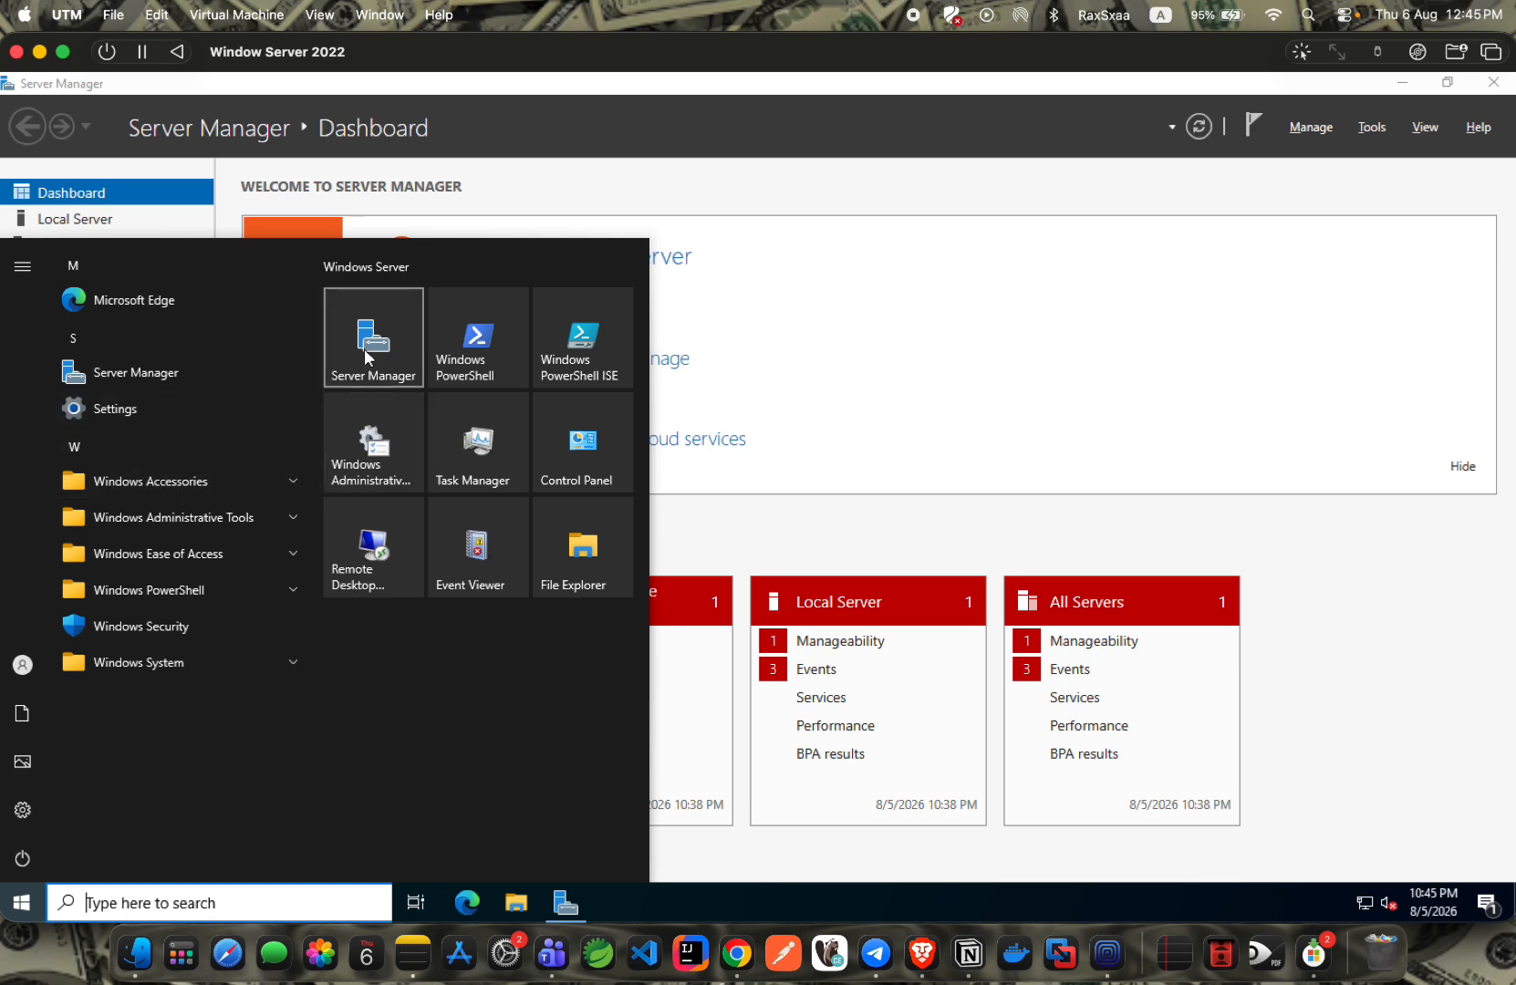
left_click(774, 294)
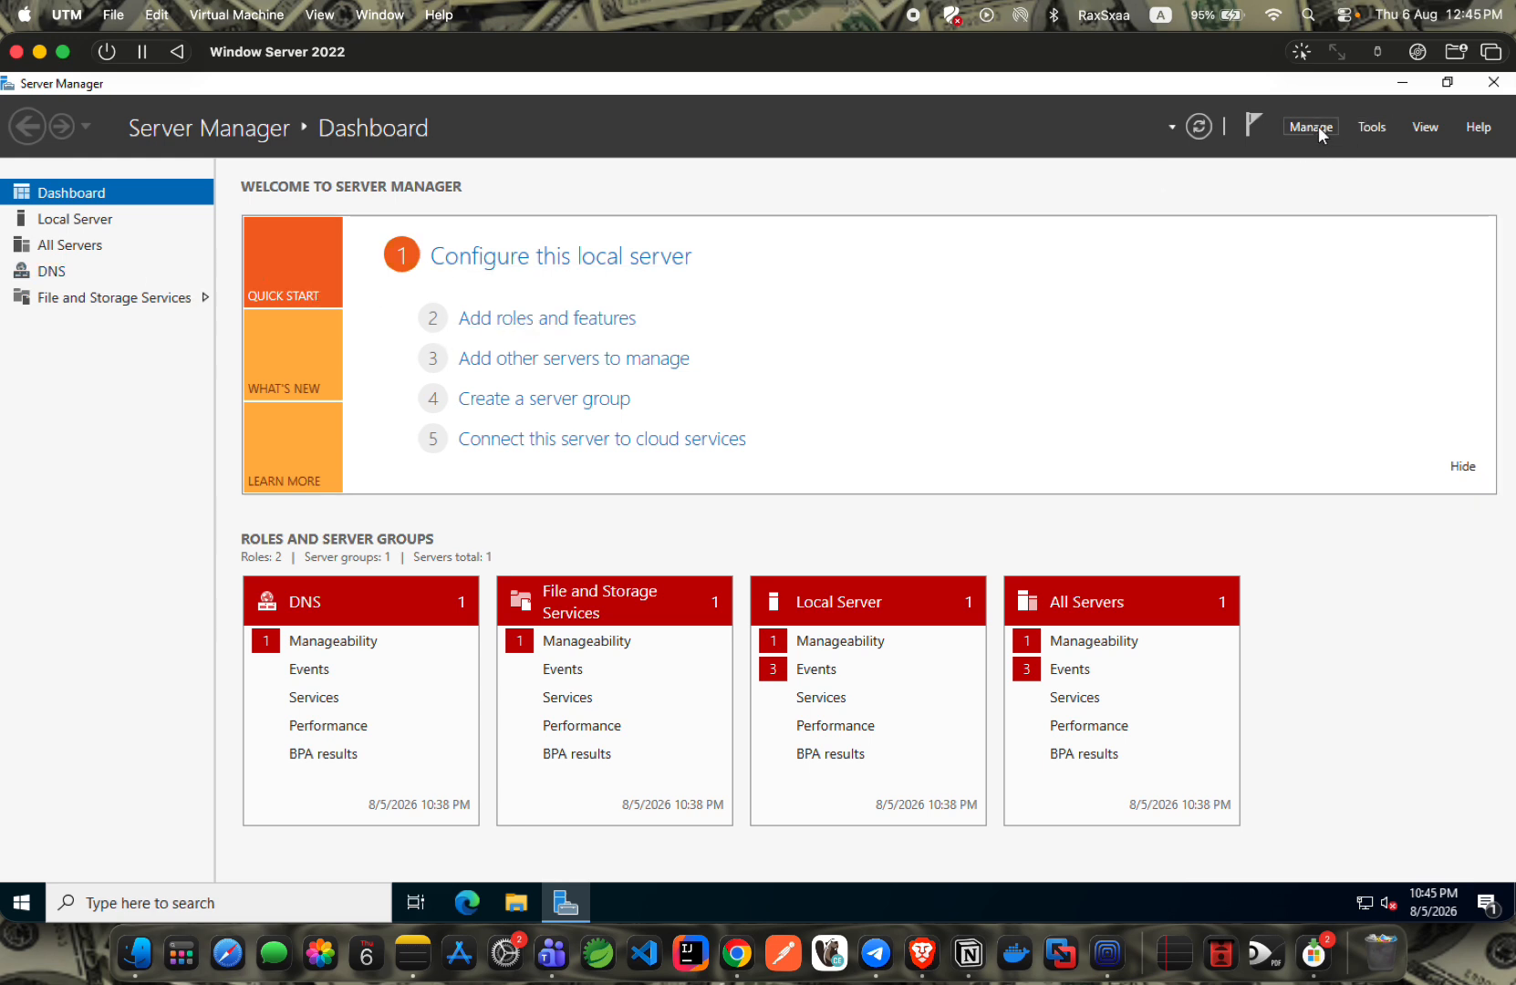
left_click(1318, 133)
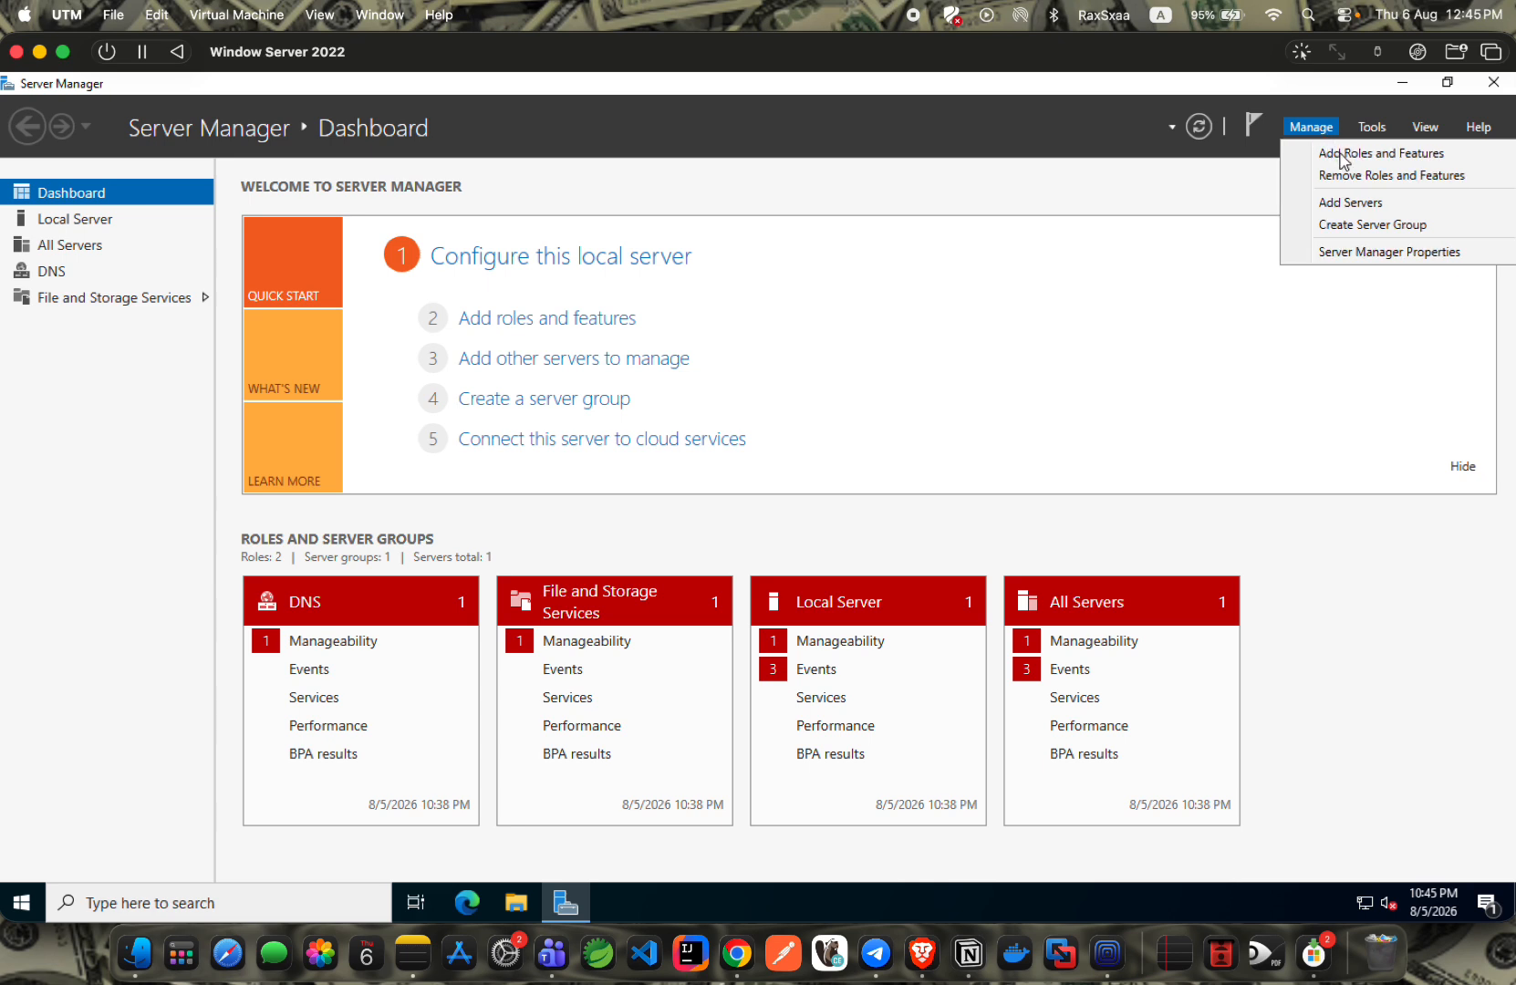
left_click(1362, 158)
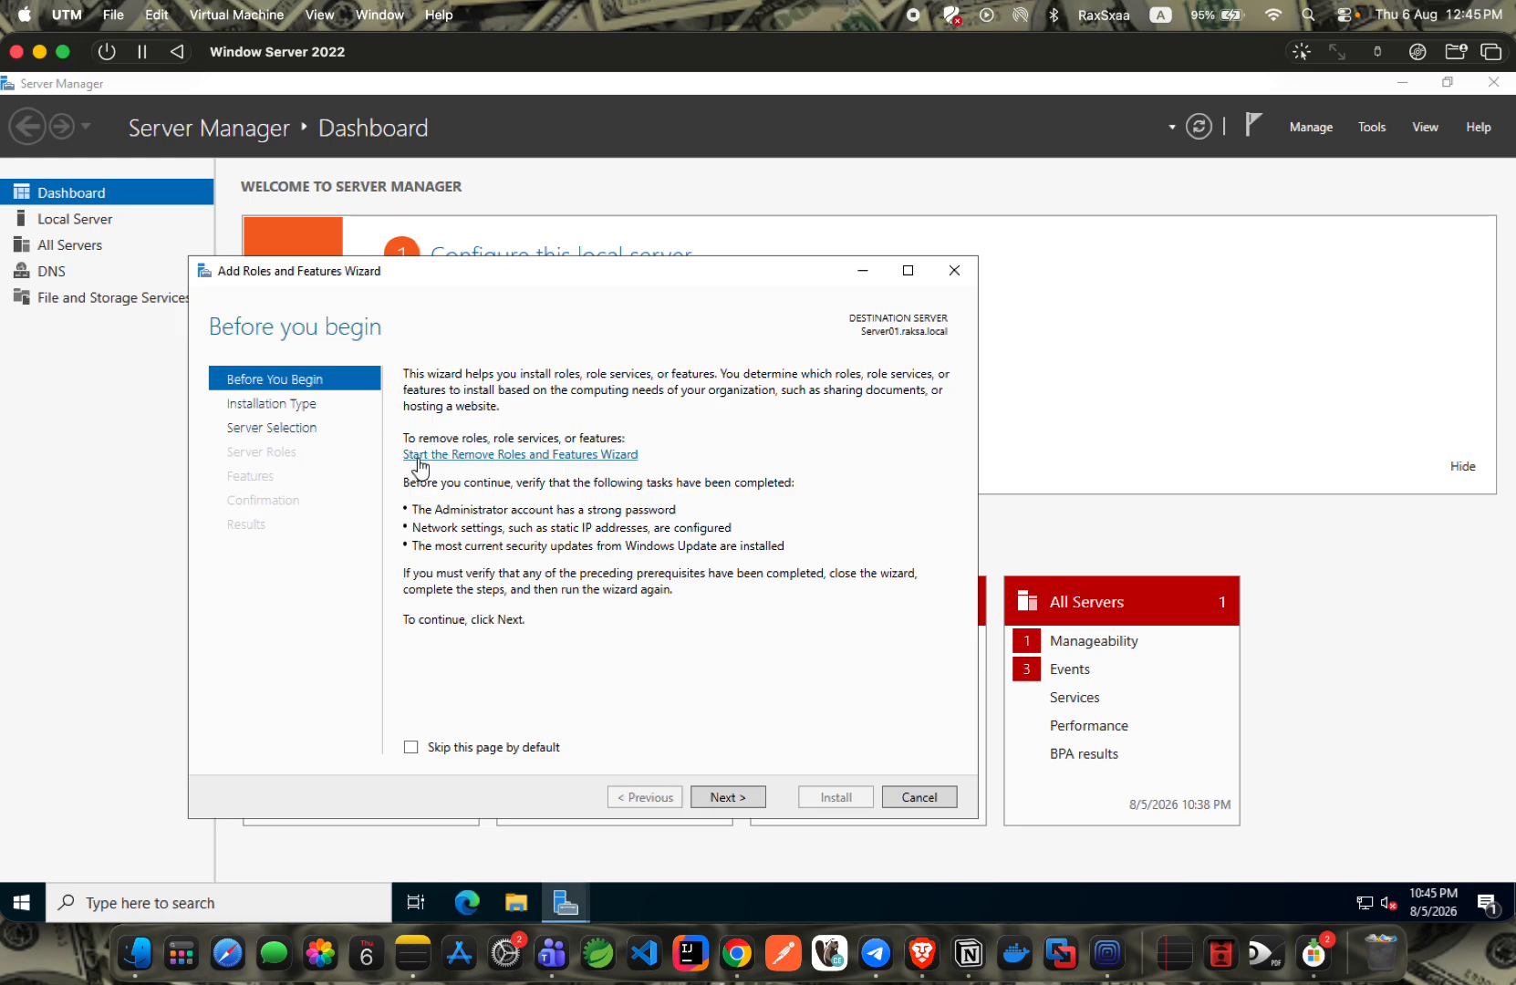
Advance the wizard past Installation Type and the Server01.raksa.local selection to Server Roles.
left_click(718, 797)
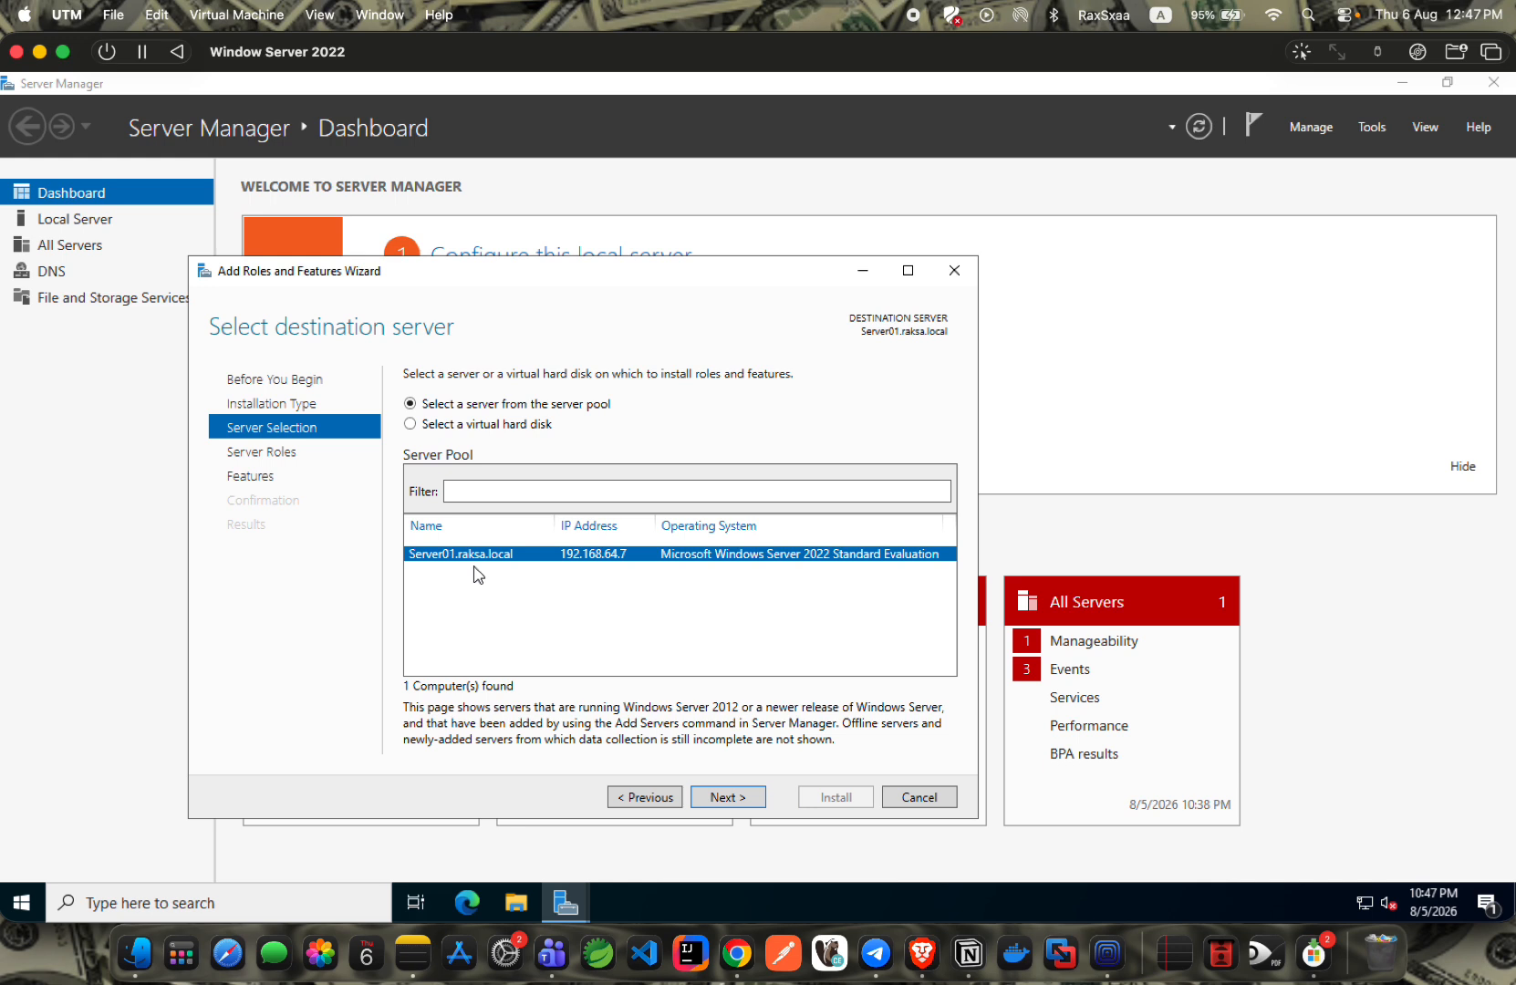
left_click(725, 800)
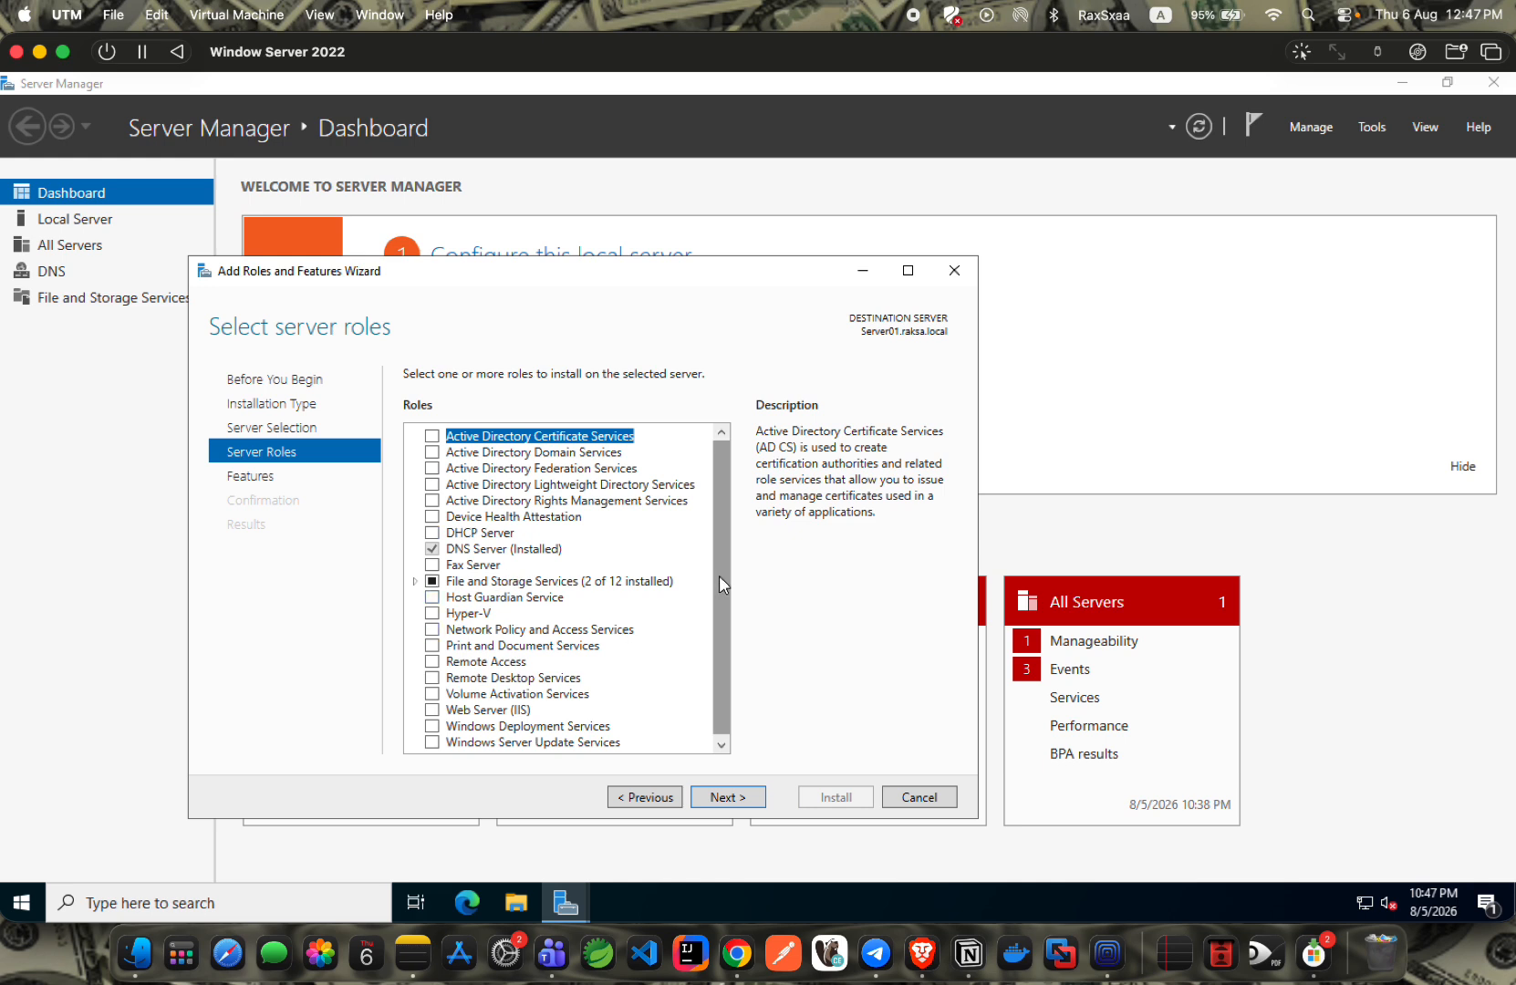
Select Active Directory Domain Services with its management features and advance to the Confirmation page.
left_click(432, 453)
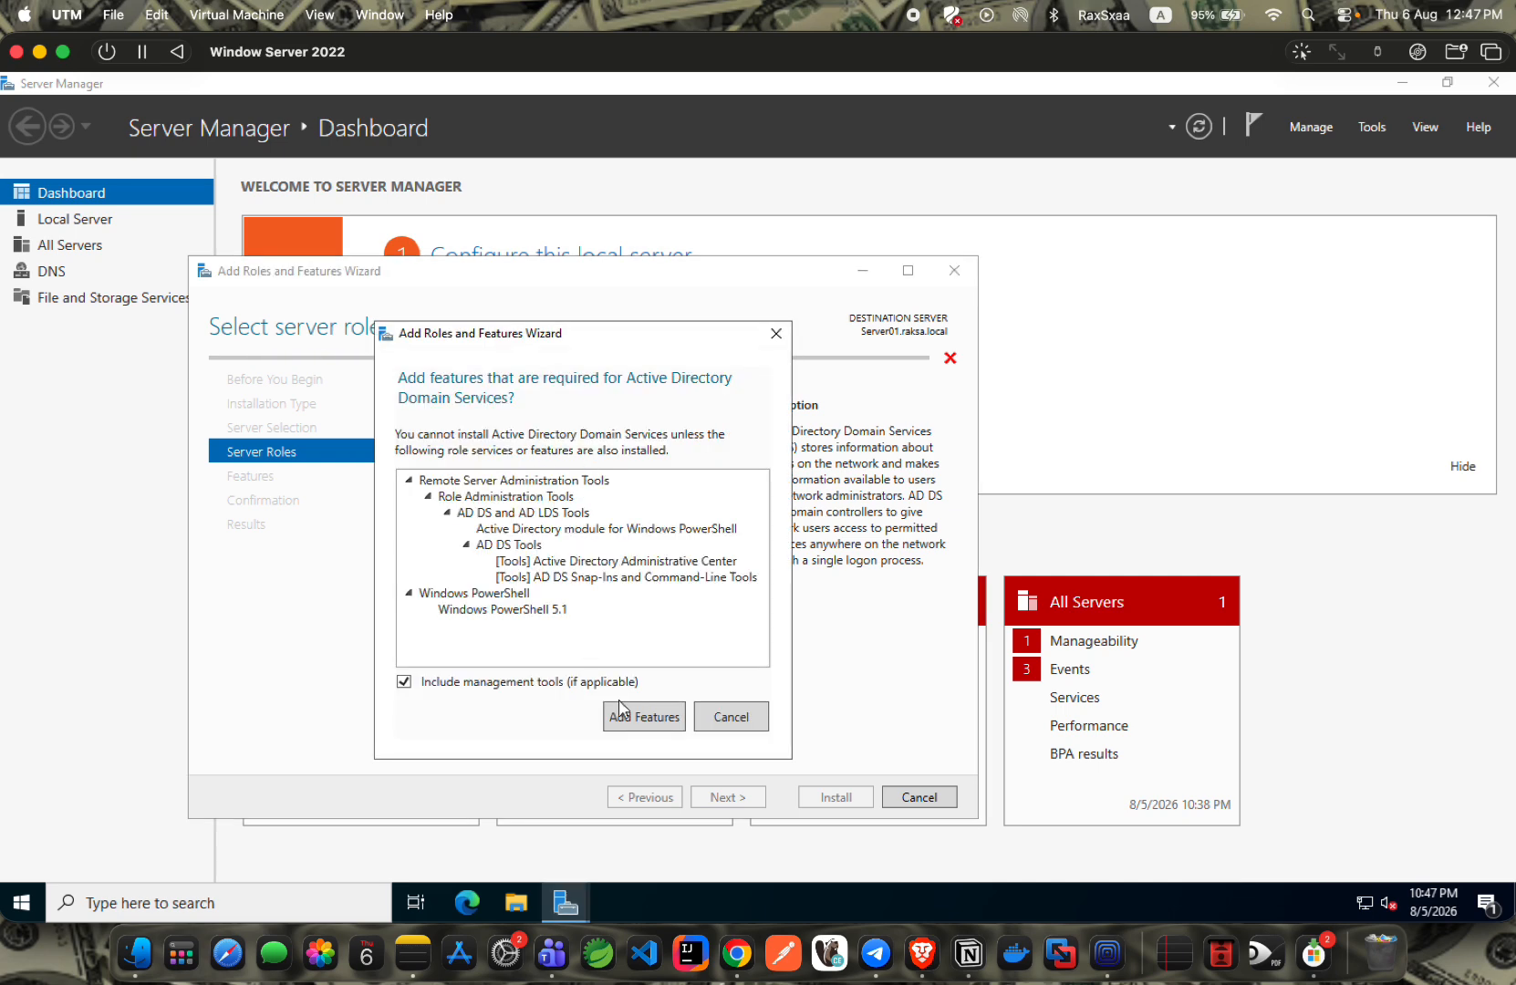
left_click(629, 714)
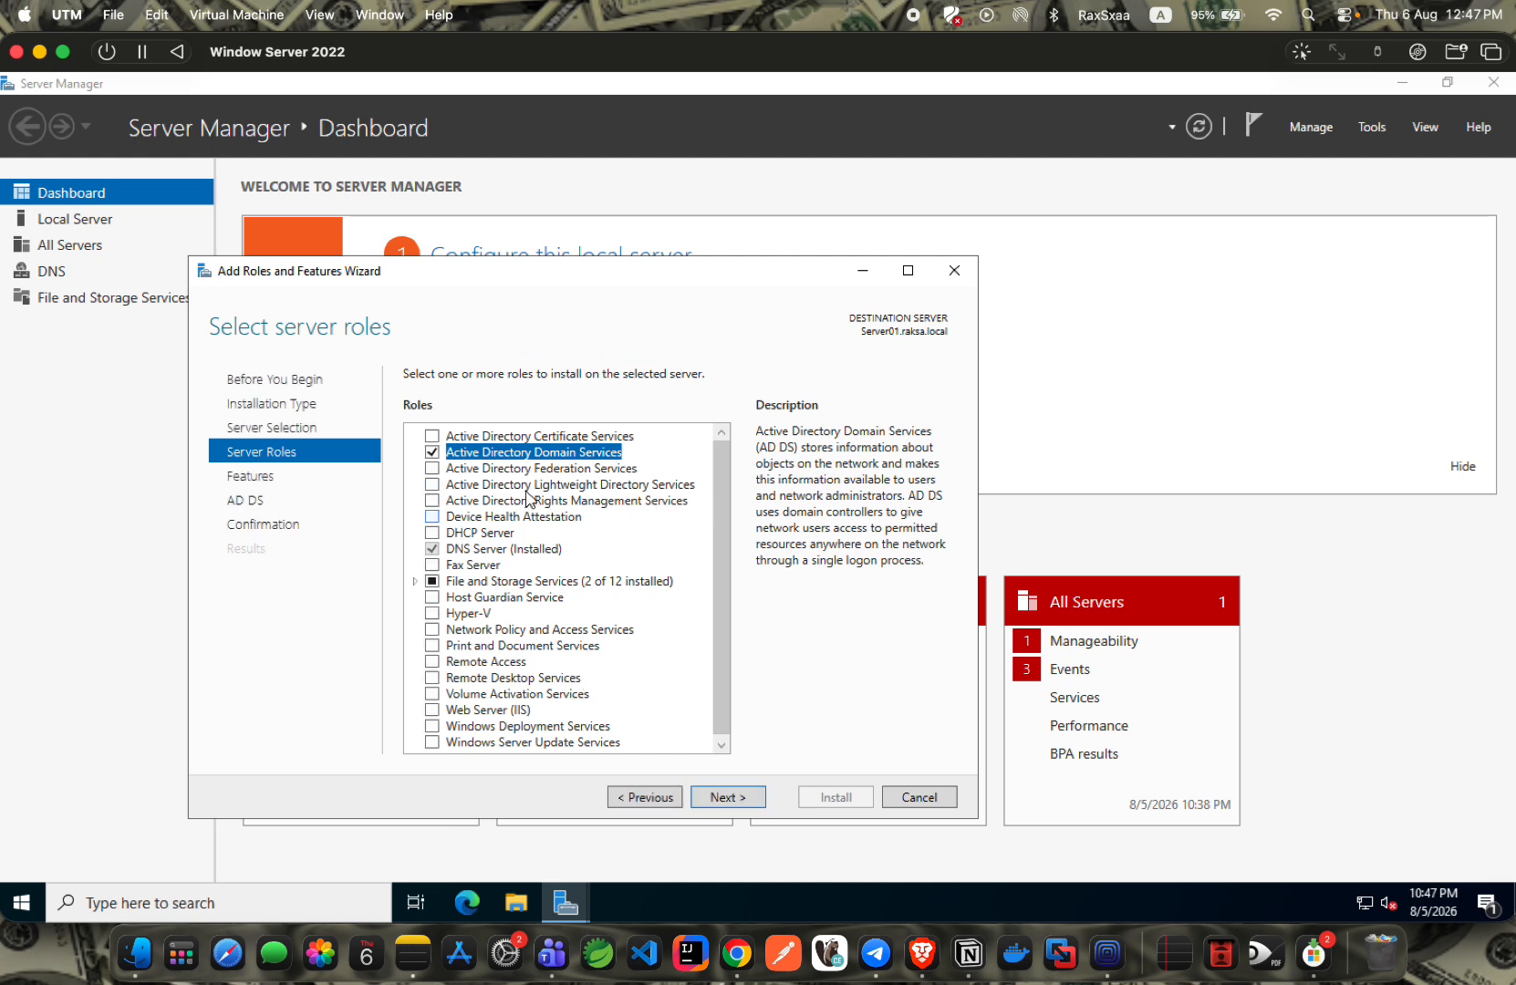
left_click(711, 798)
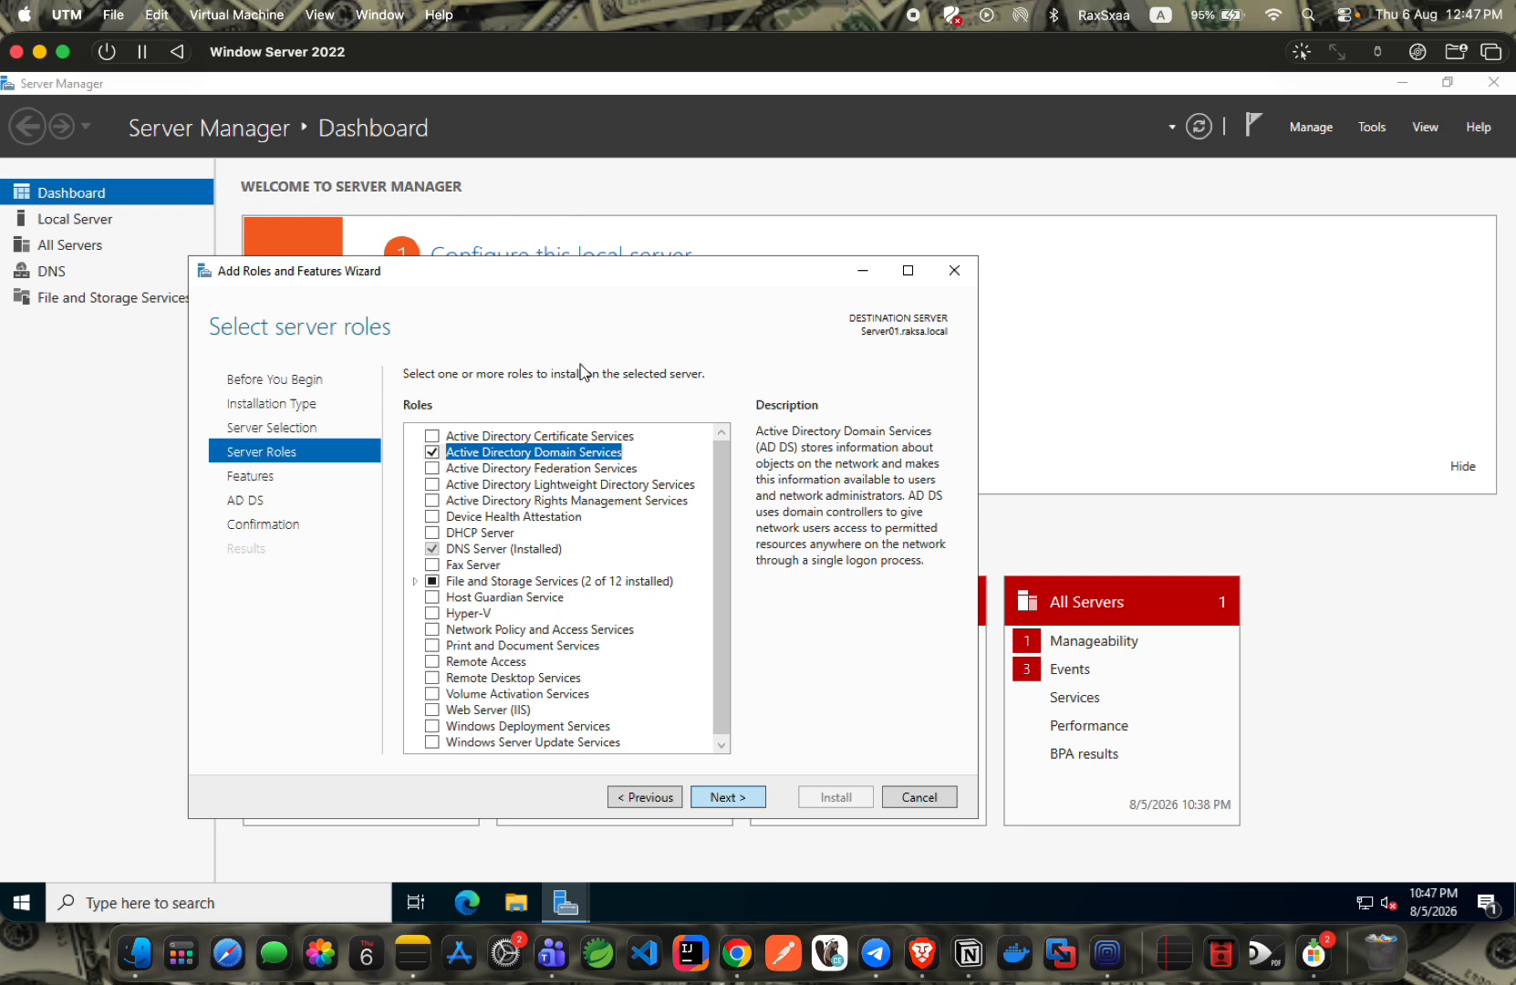
left_click(723, 799)
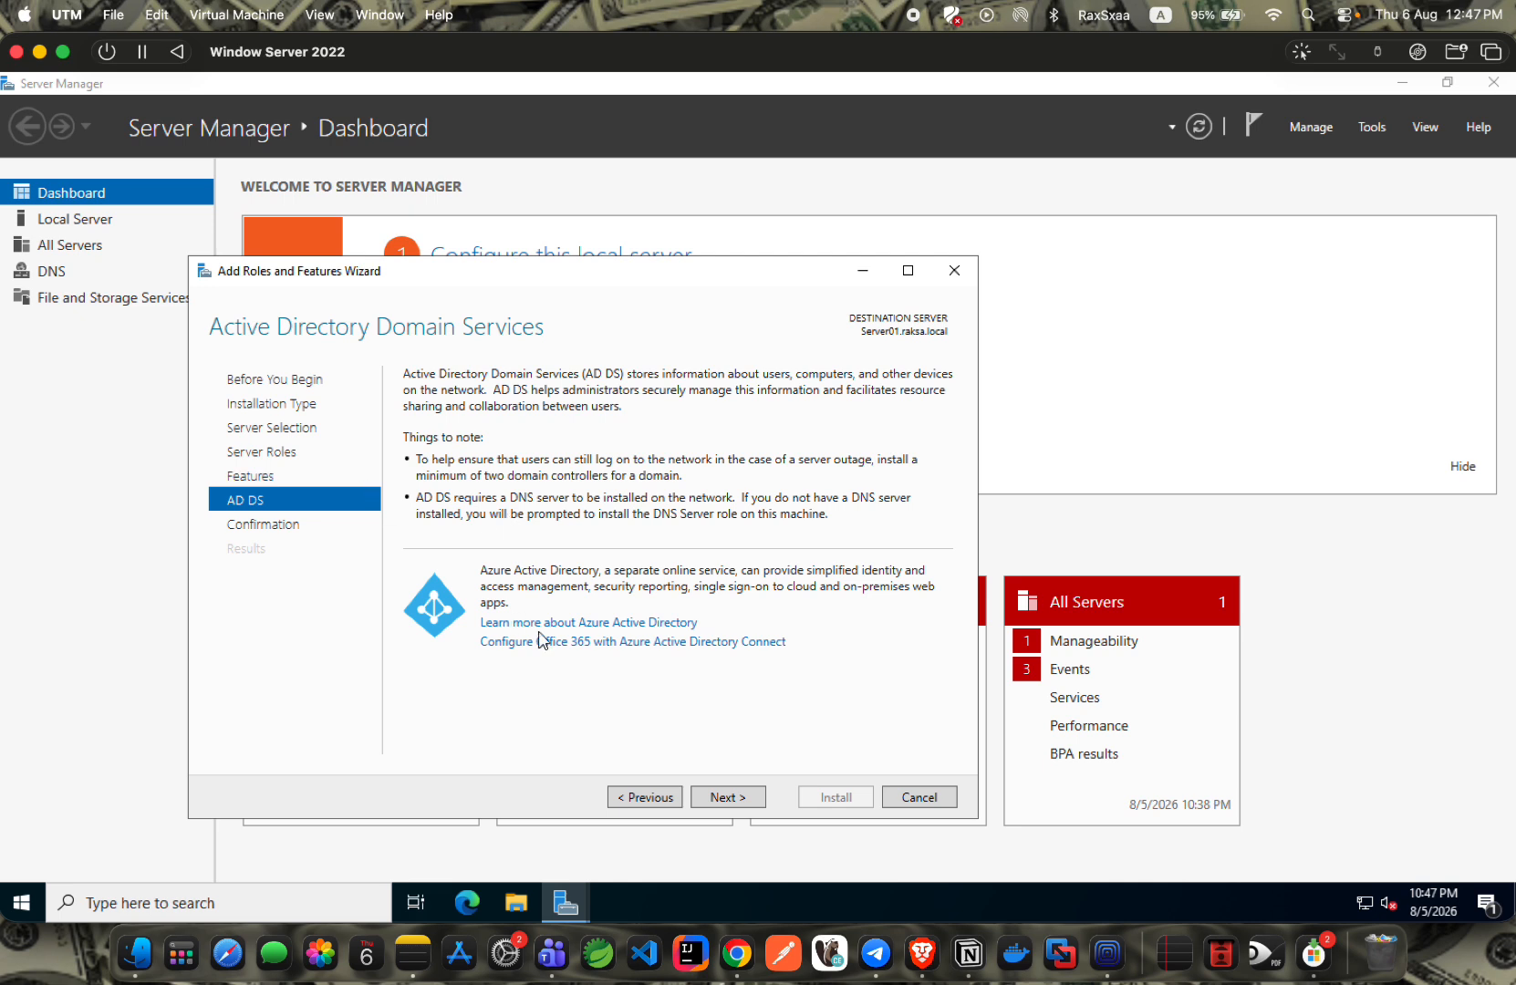
left_click(720, 800)
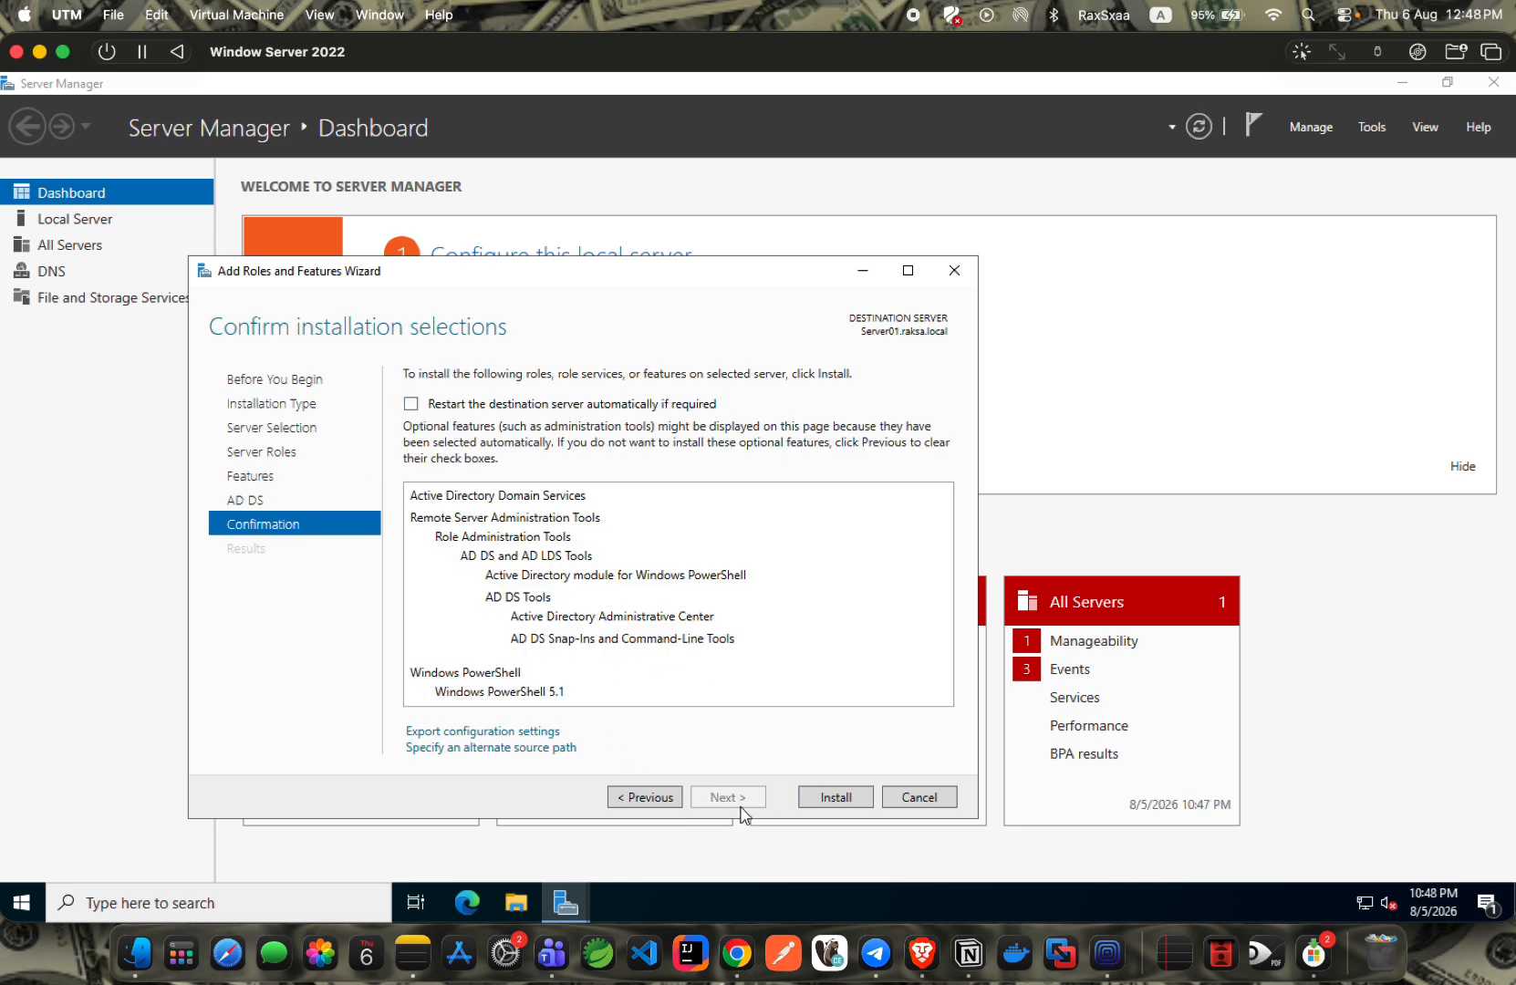
Install AD DS and its management tools on Server01.raksa.local.
left_click(830, 799)
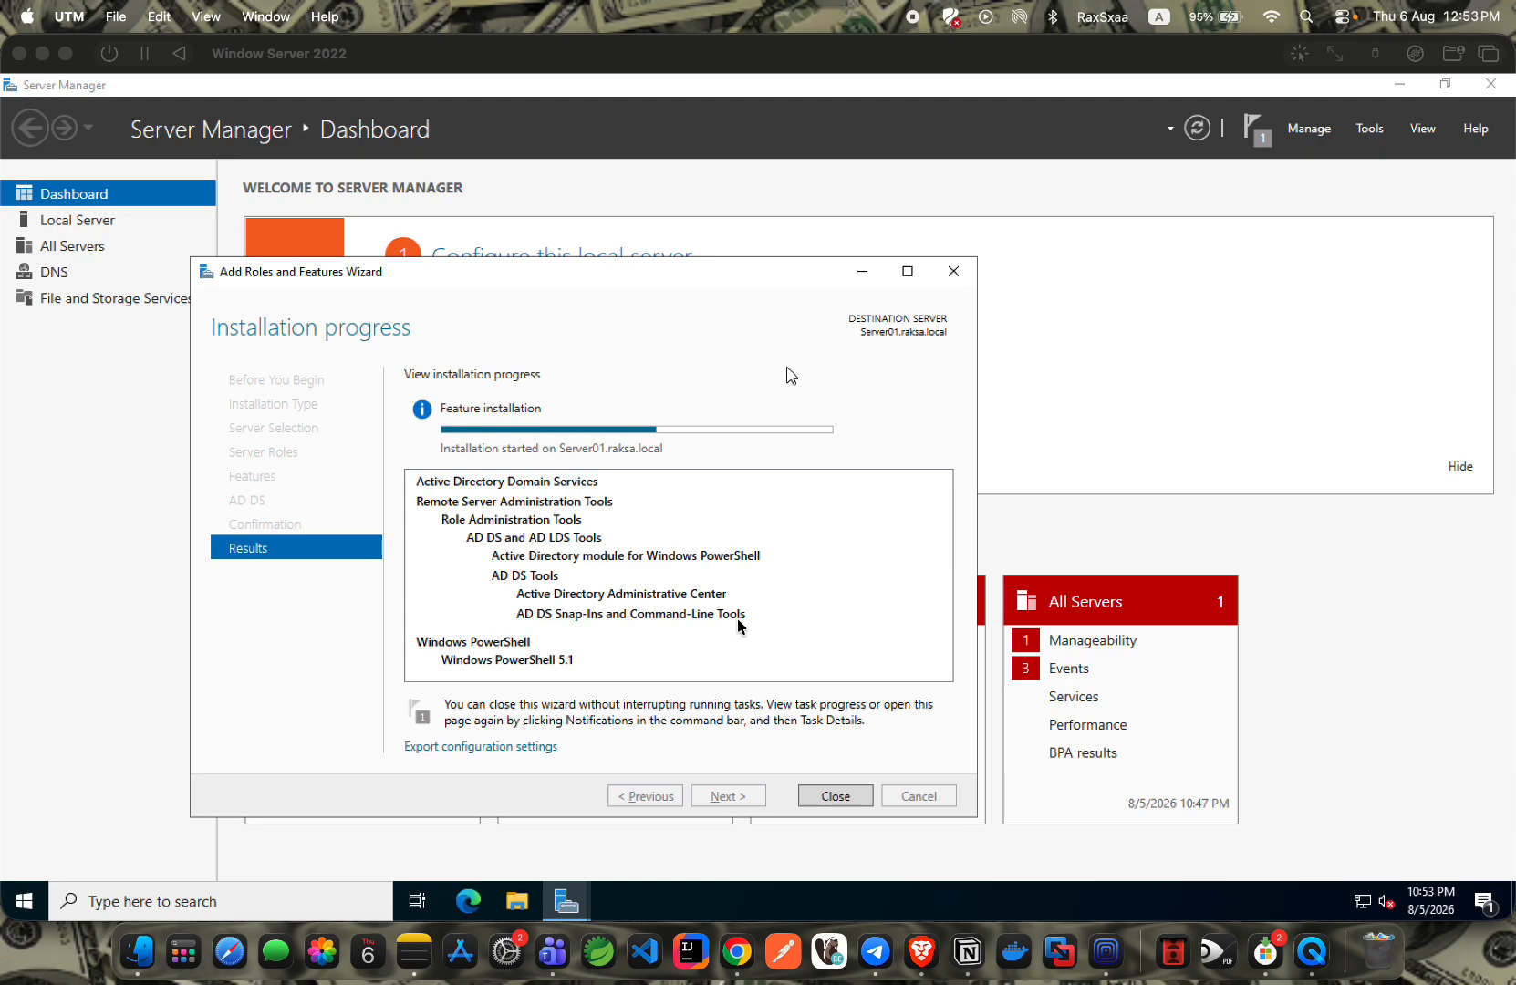
left_click(967, 950)
scroll(491, 524, "down", 20)
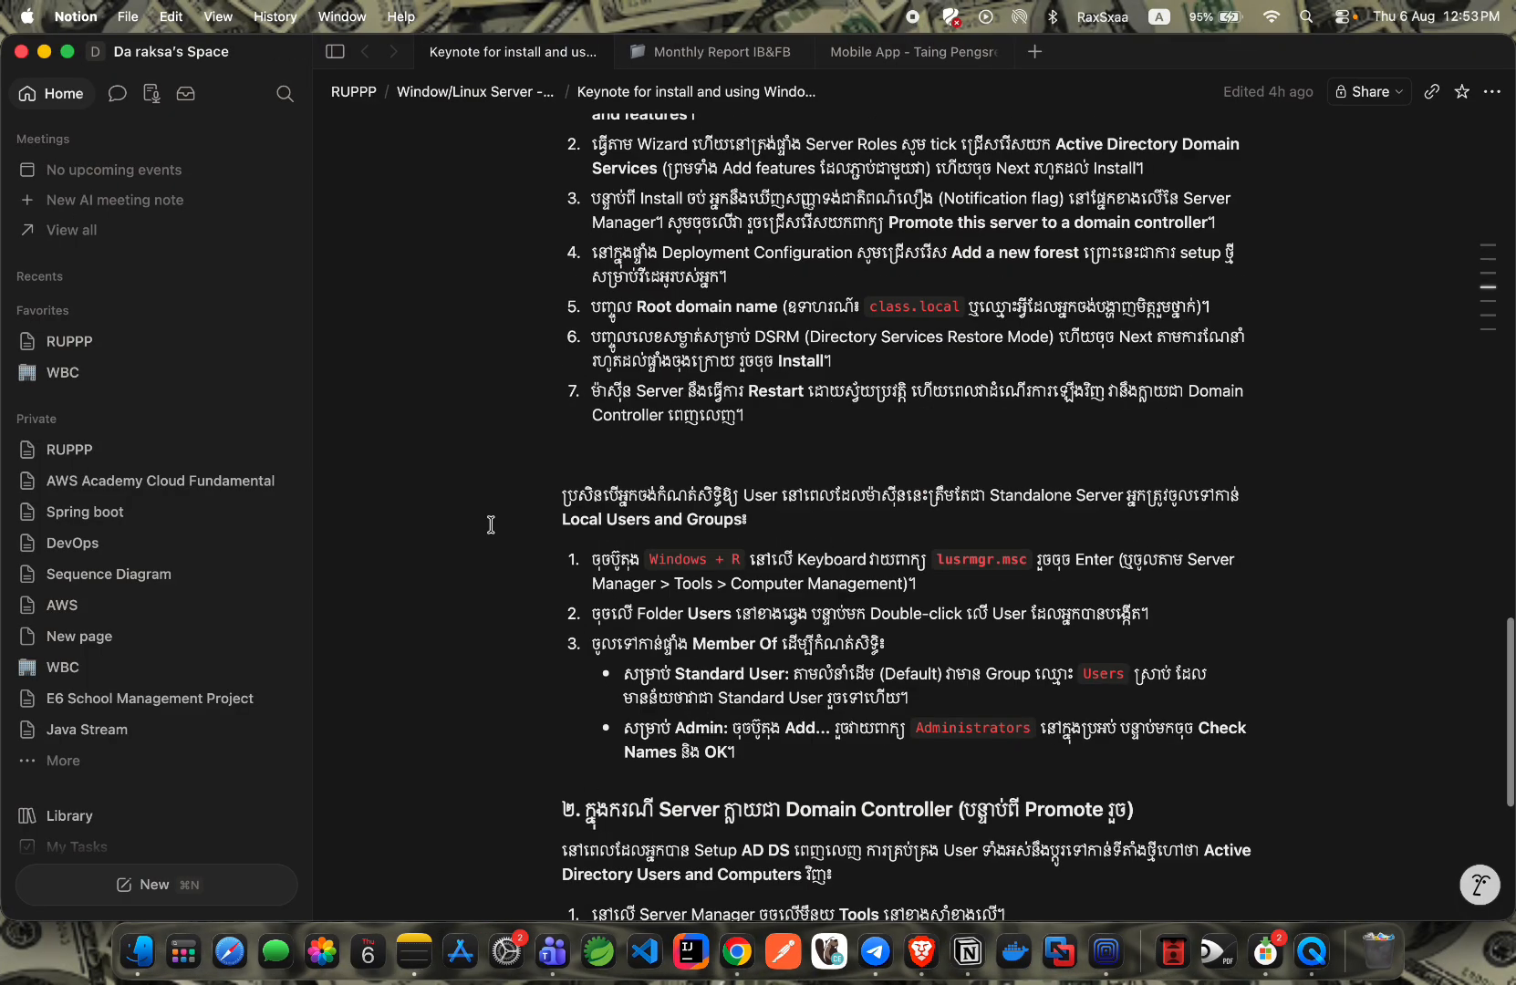
scroll(491, 524, "up", 15)
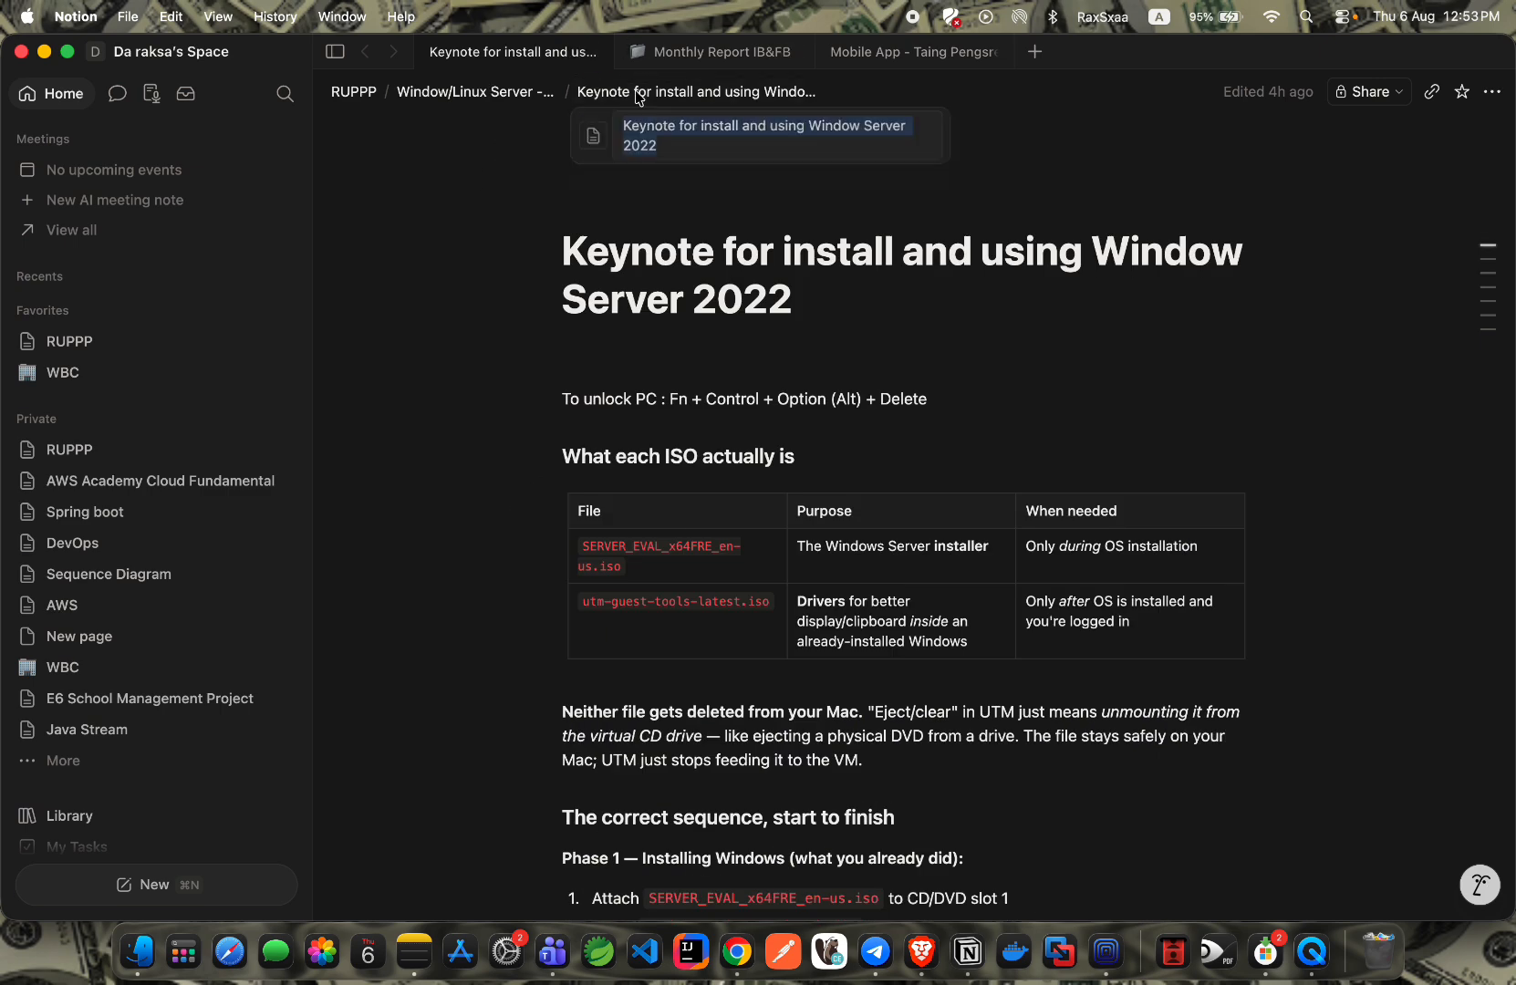
left_click(474, 91)
scroll(644, 337, "down", 20)
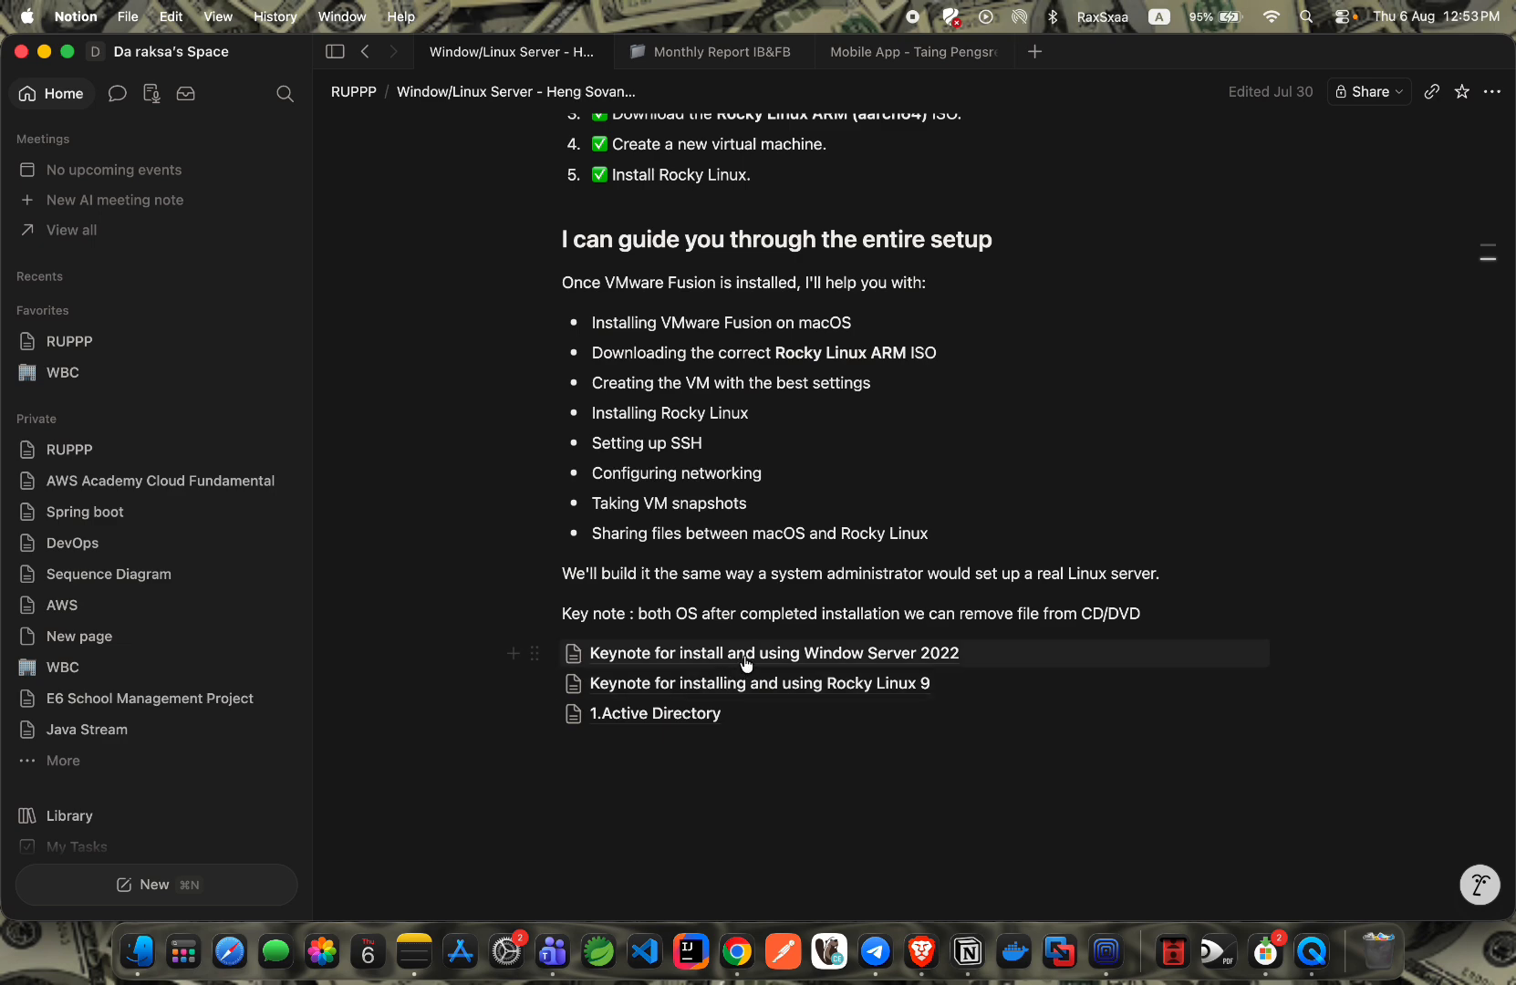
left_click(677, 724)
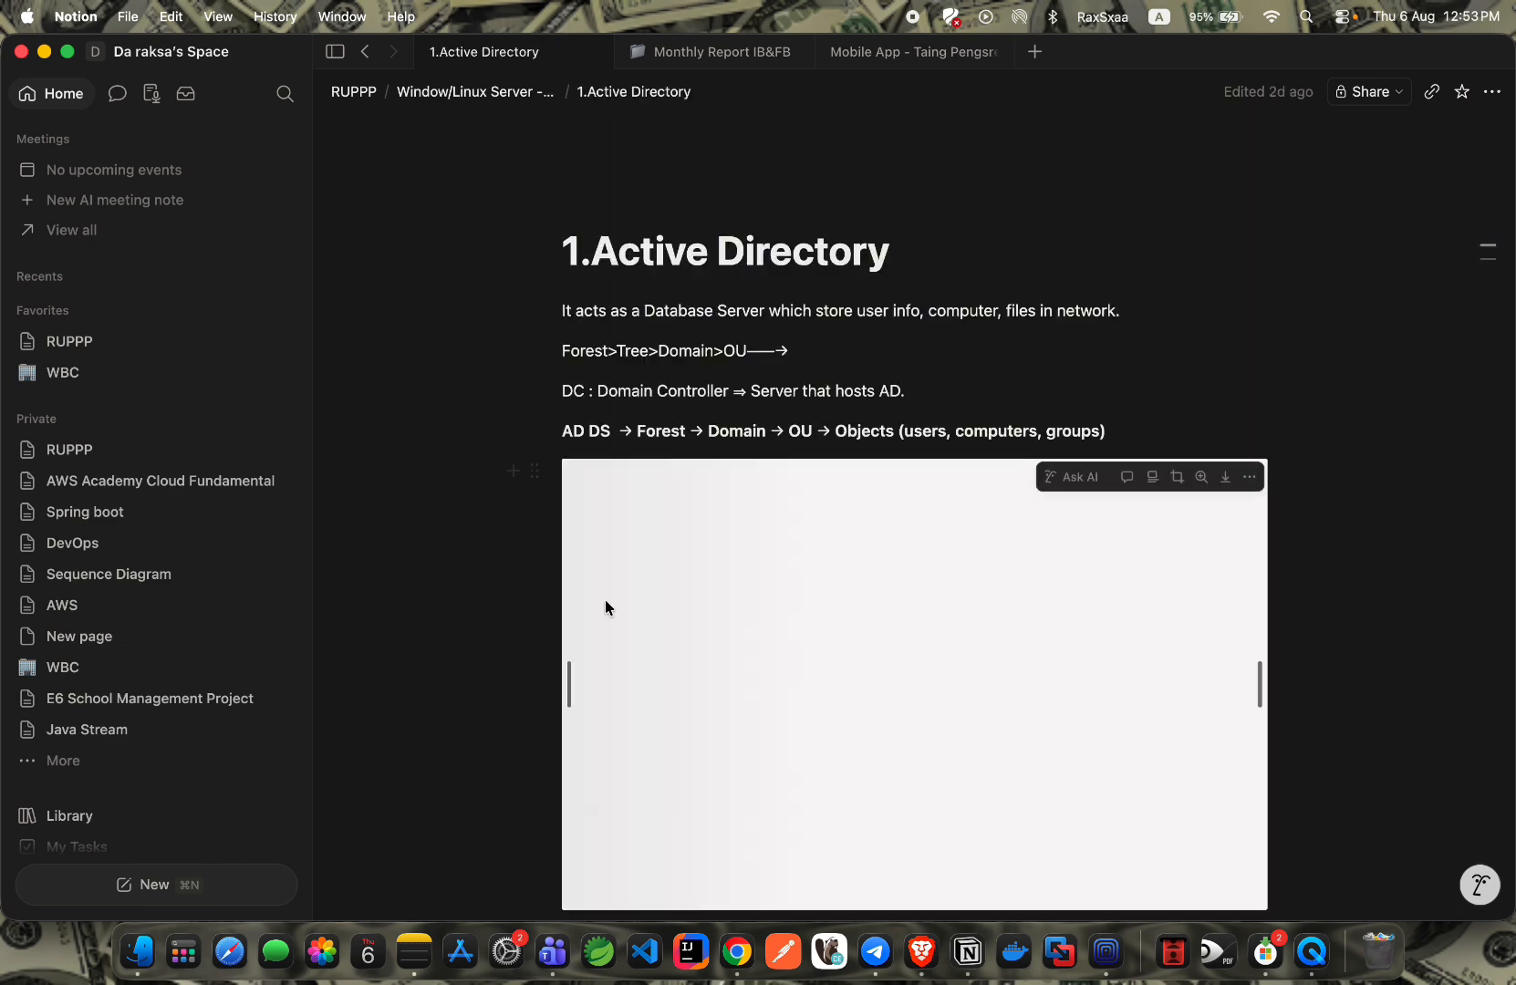
scroll(402, 394, "down", 3)
scroll(402, 394, "up", 3)
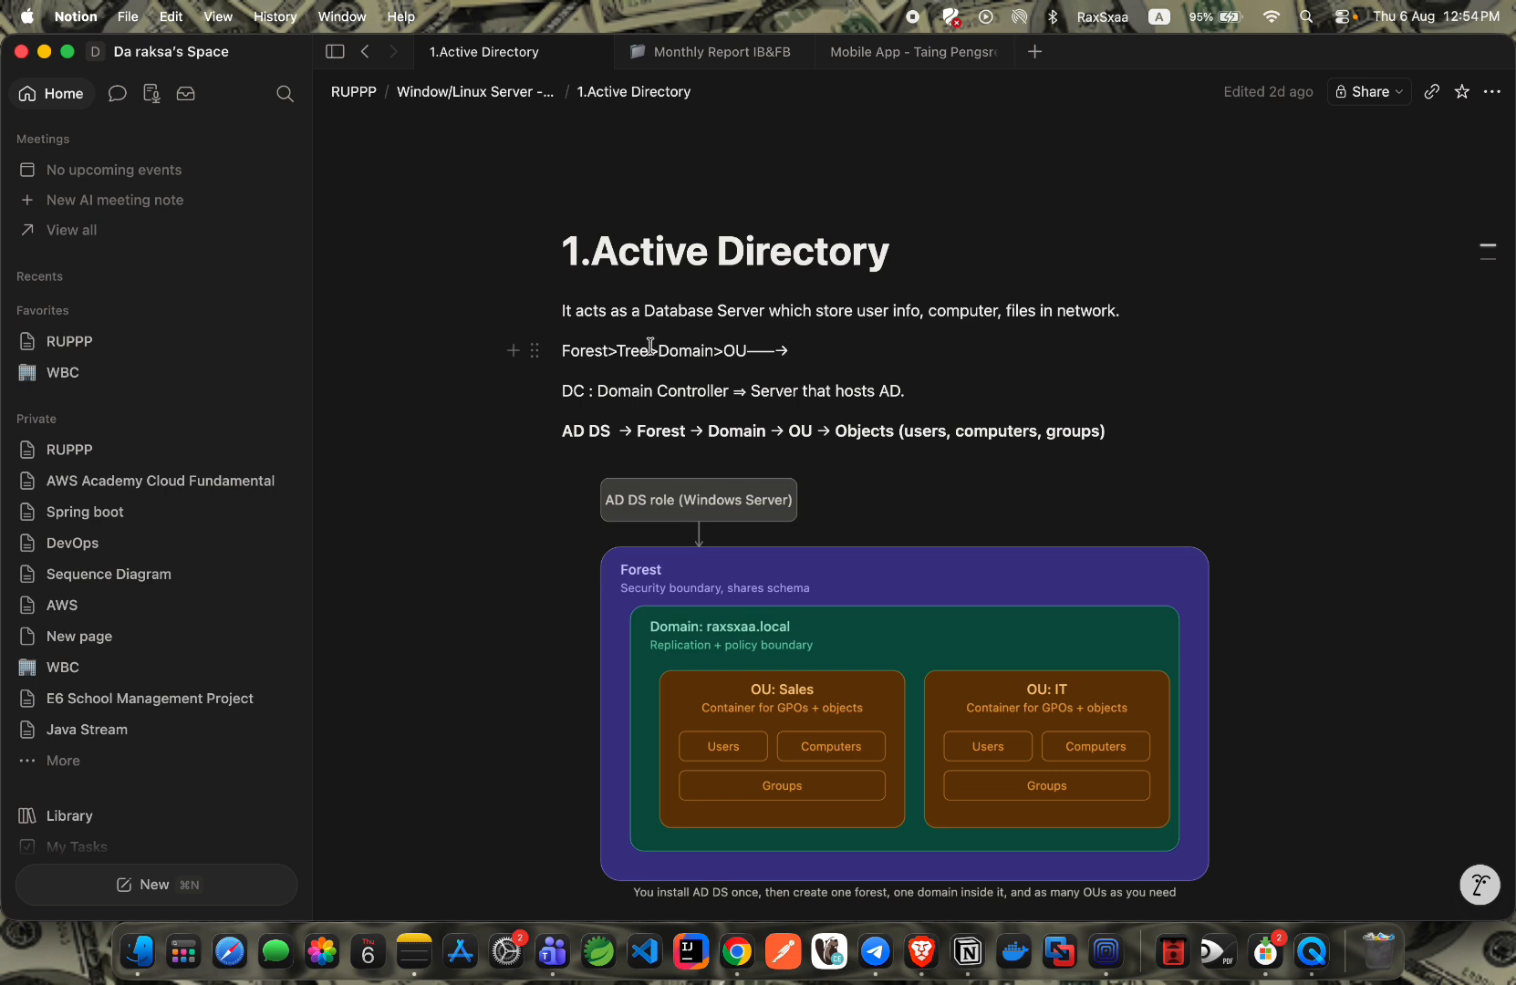
scroll(473, 482, "down", 3)
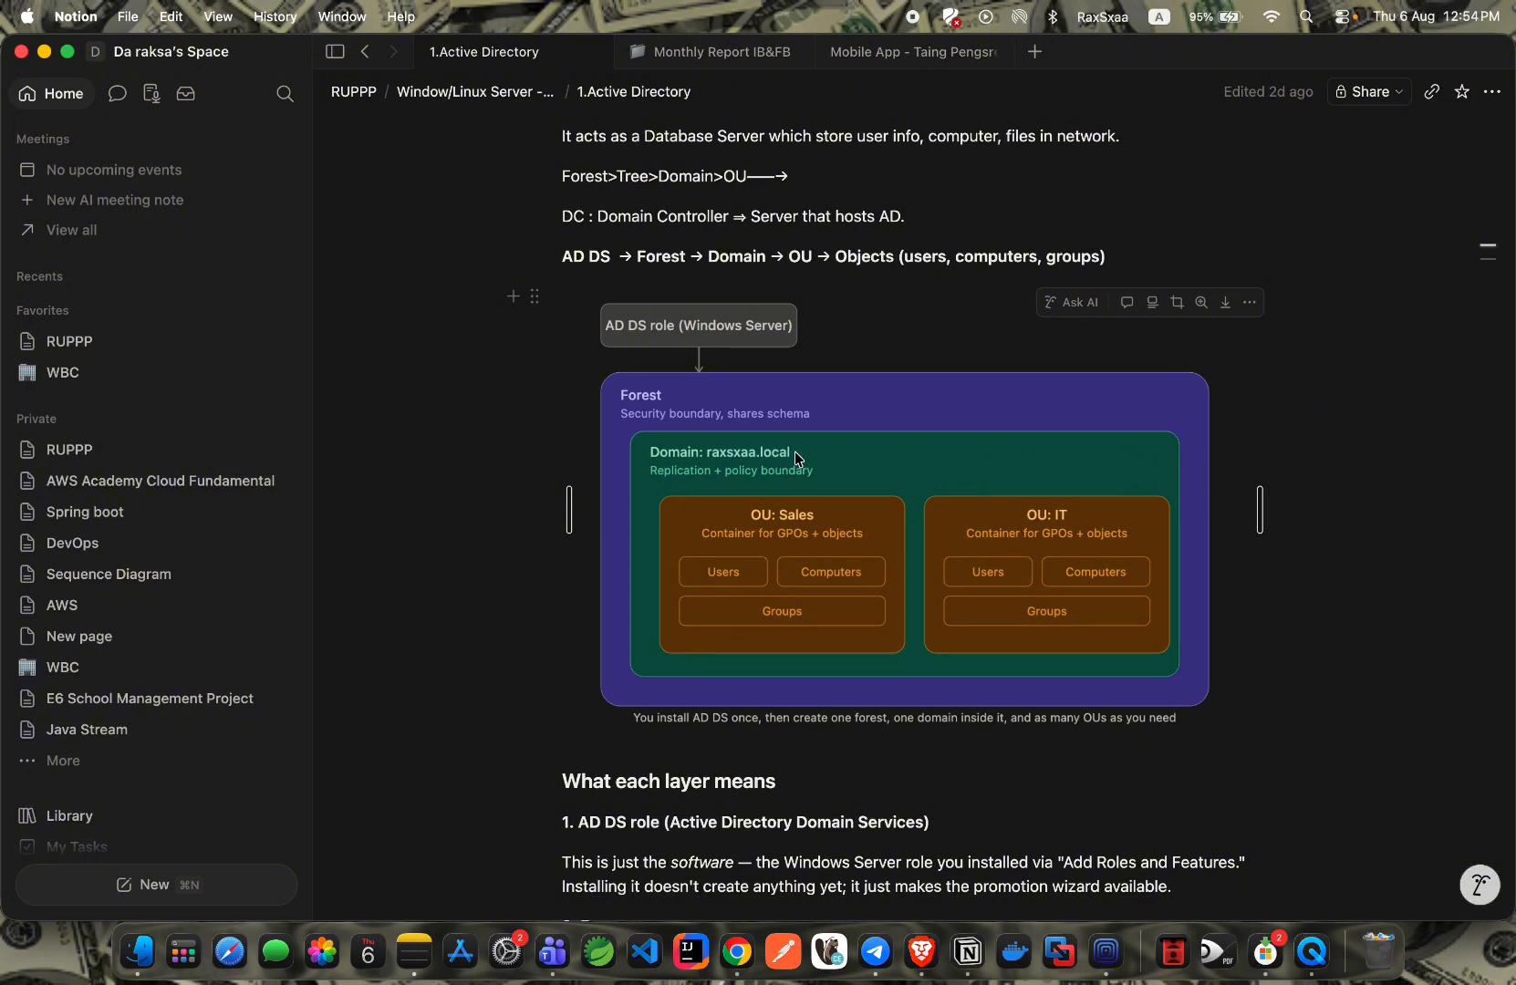
scroll(707, 456, "down", 2)
scroll(766, 399, "down", 2)
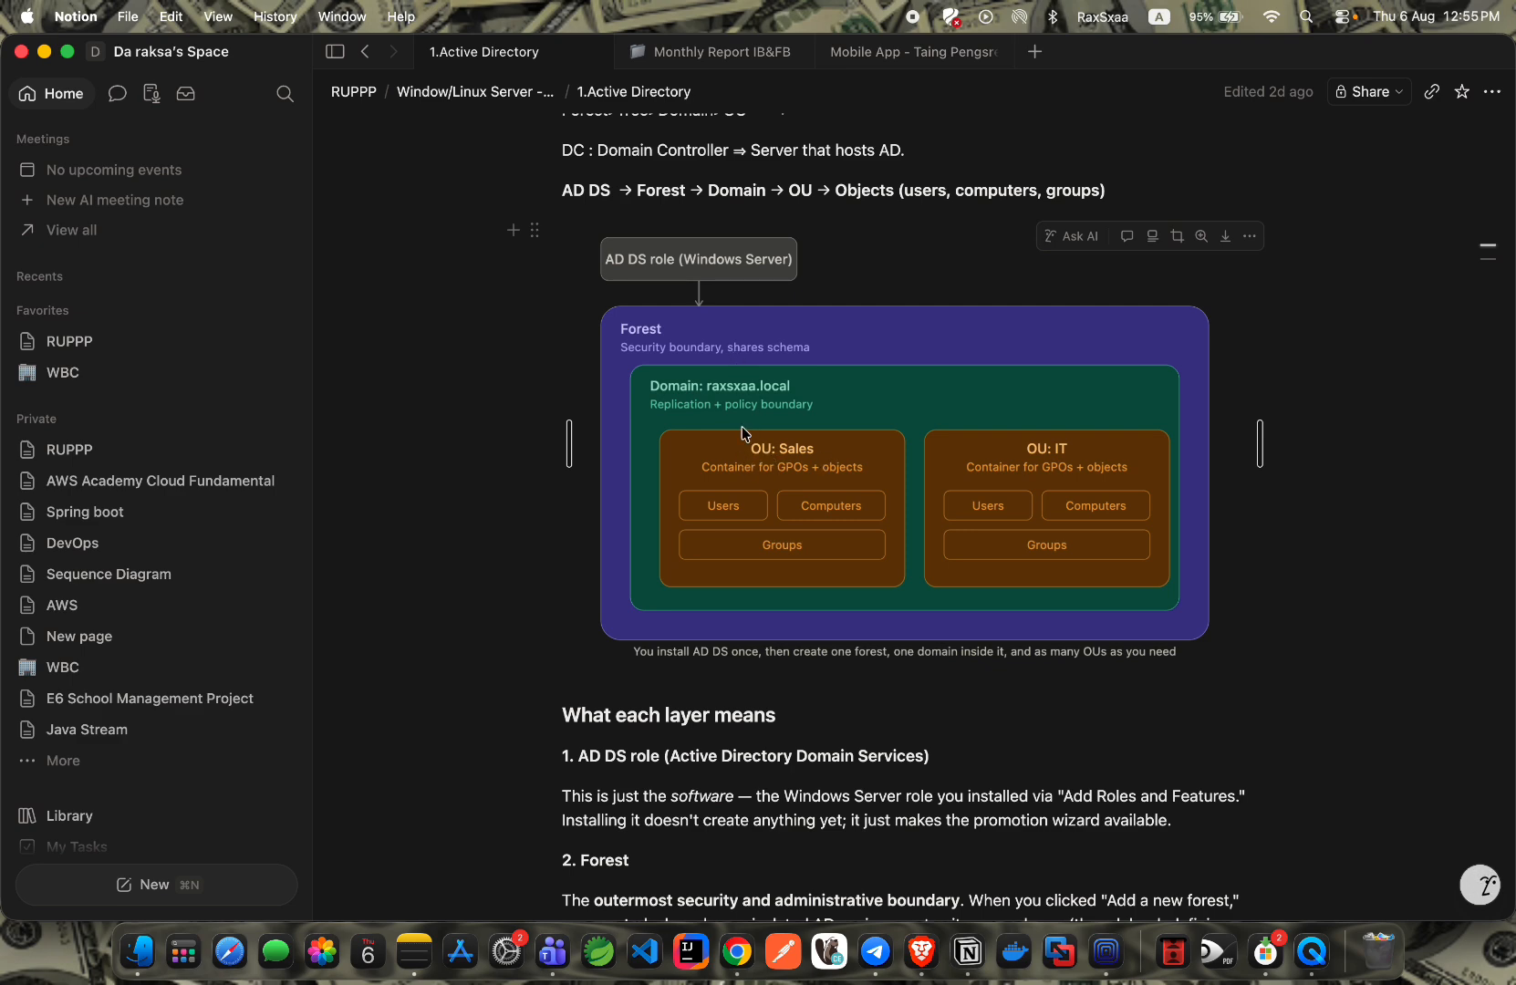
scroll(742, 426, "up", 1)
scroll(821, 253, "up", 5)
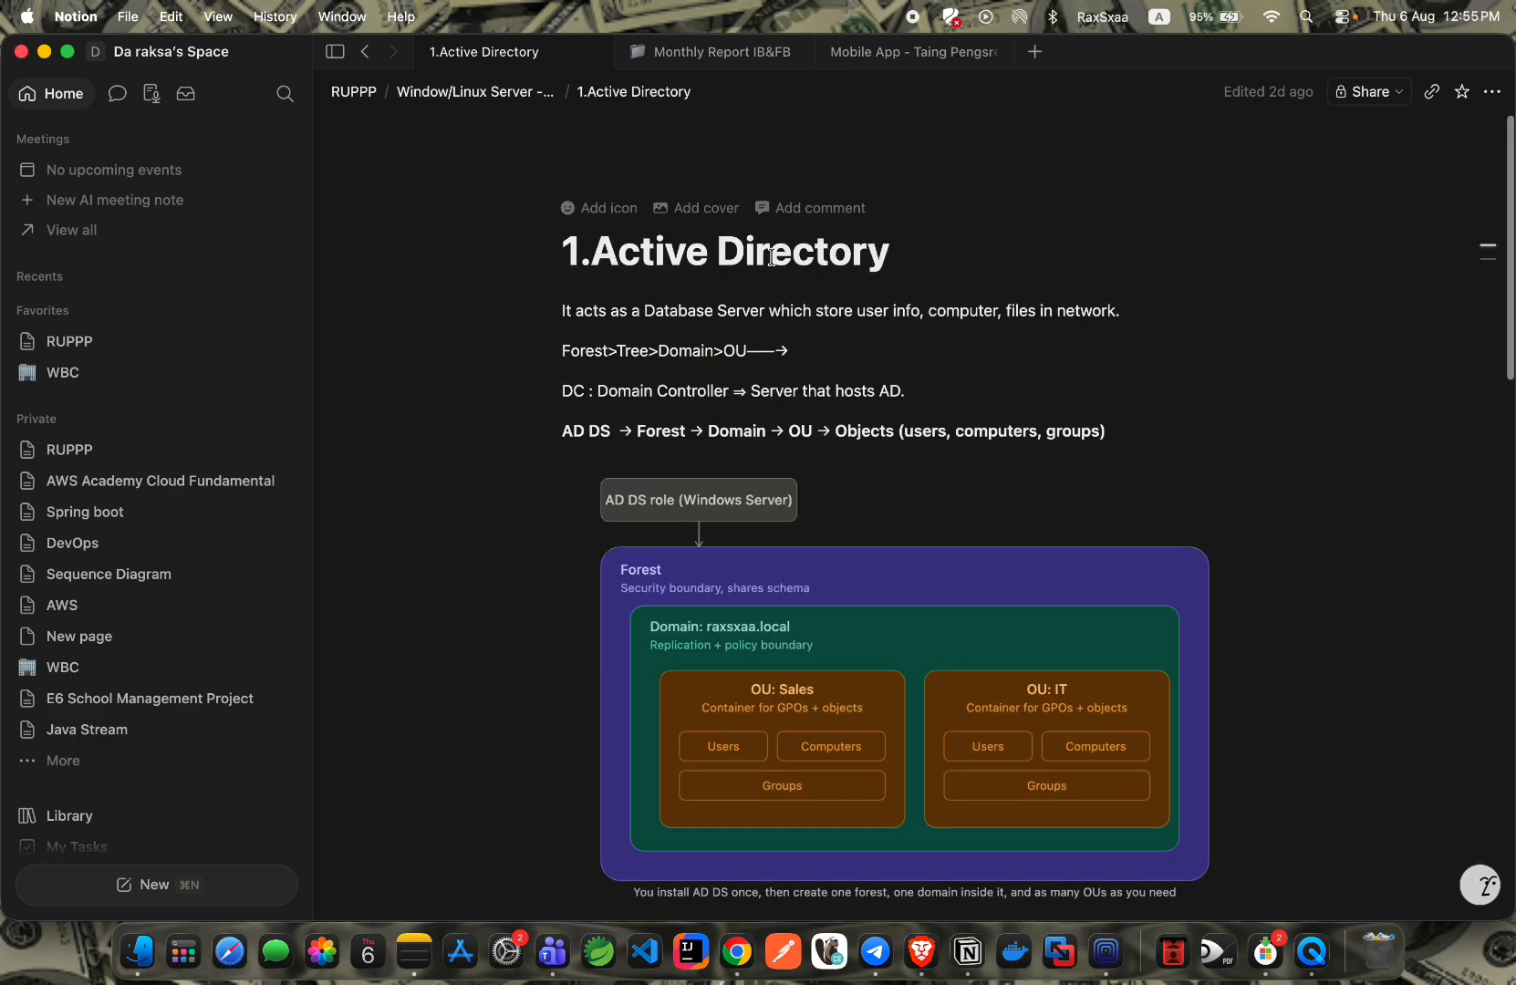
scroll(780, 328, "down", 7)
scroll(771, 363, "down", 2)
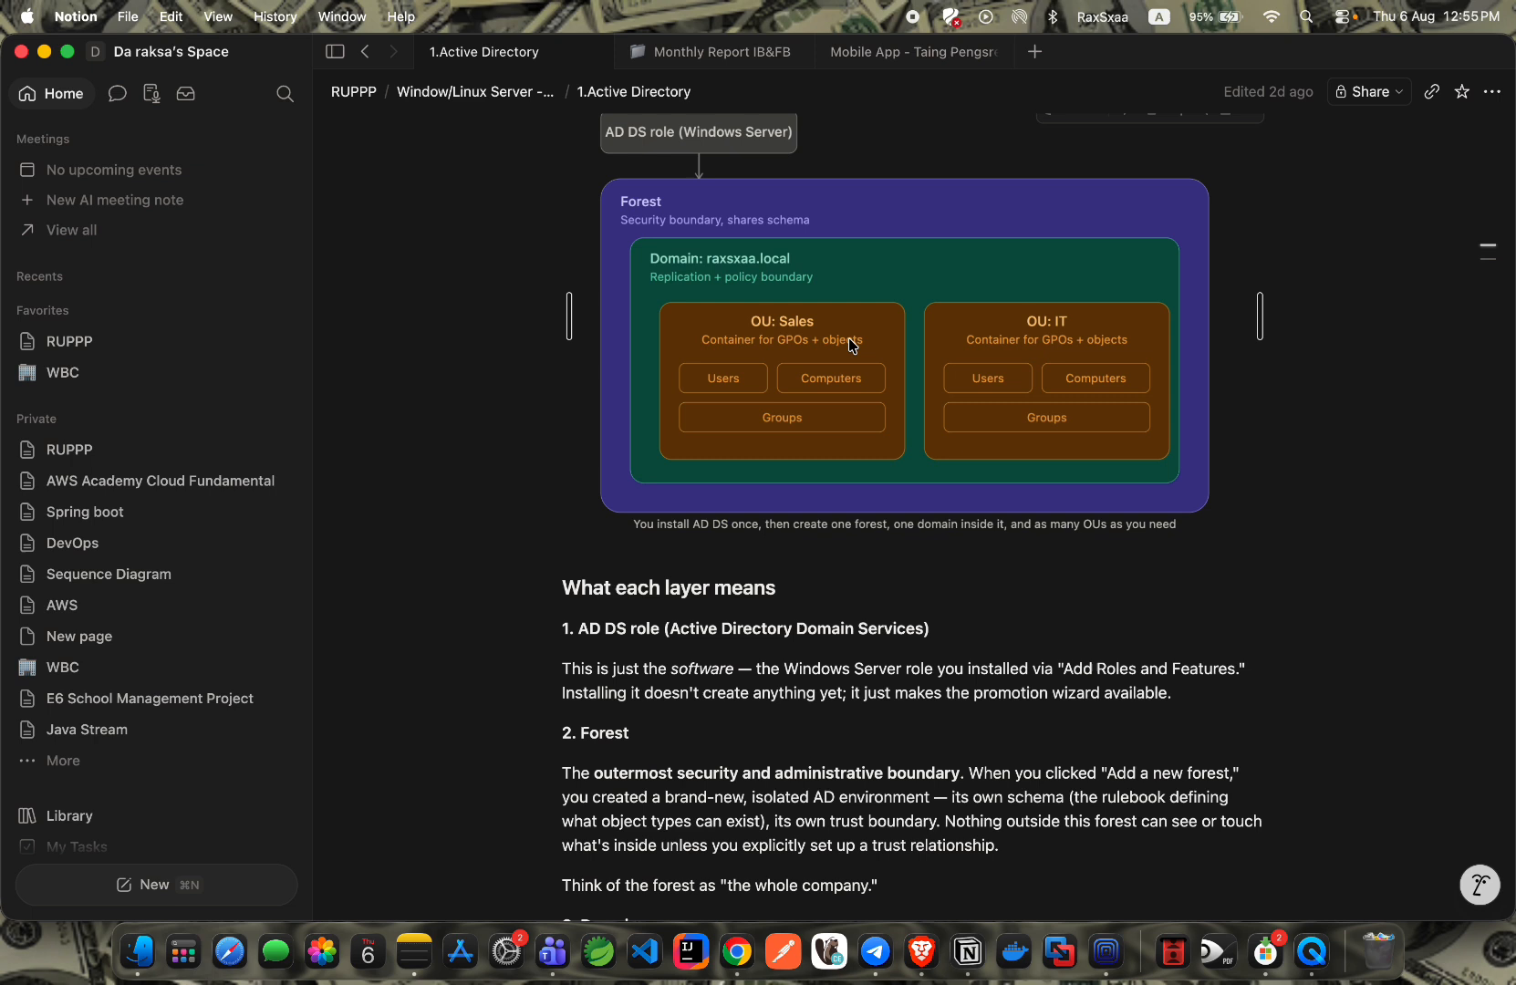
scroll(854, 343, "down", 1)
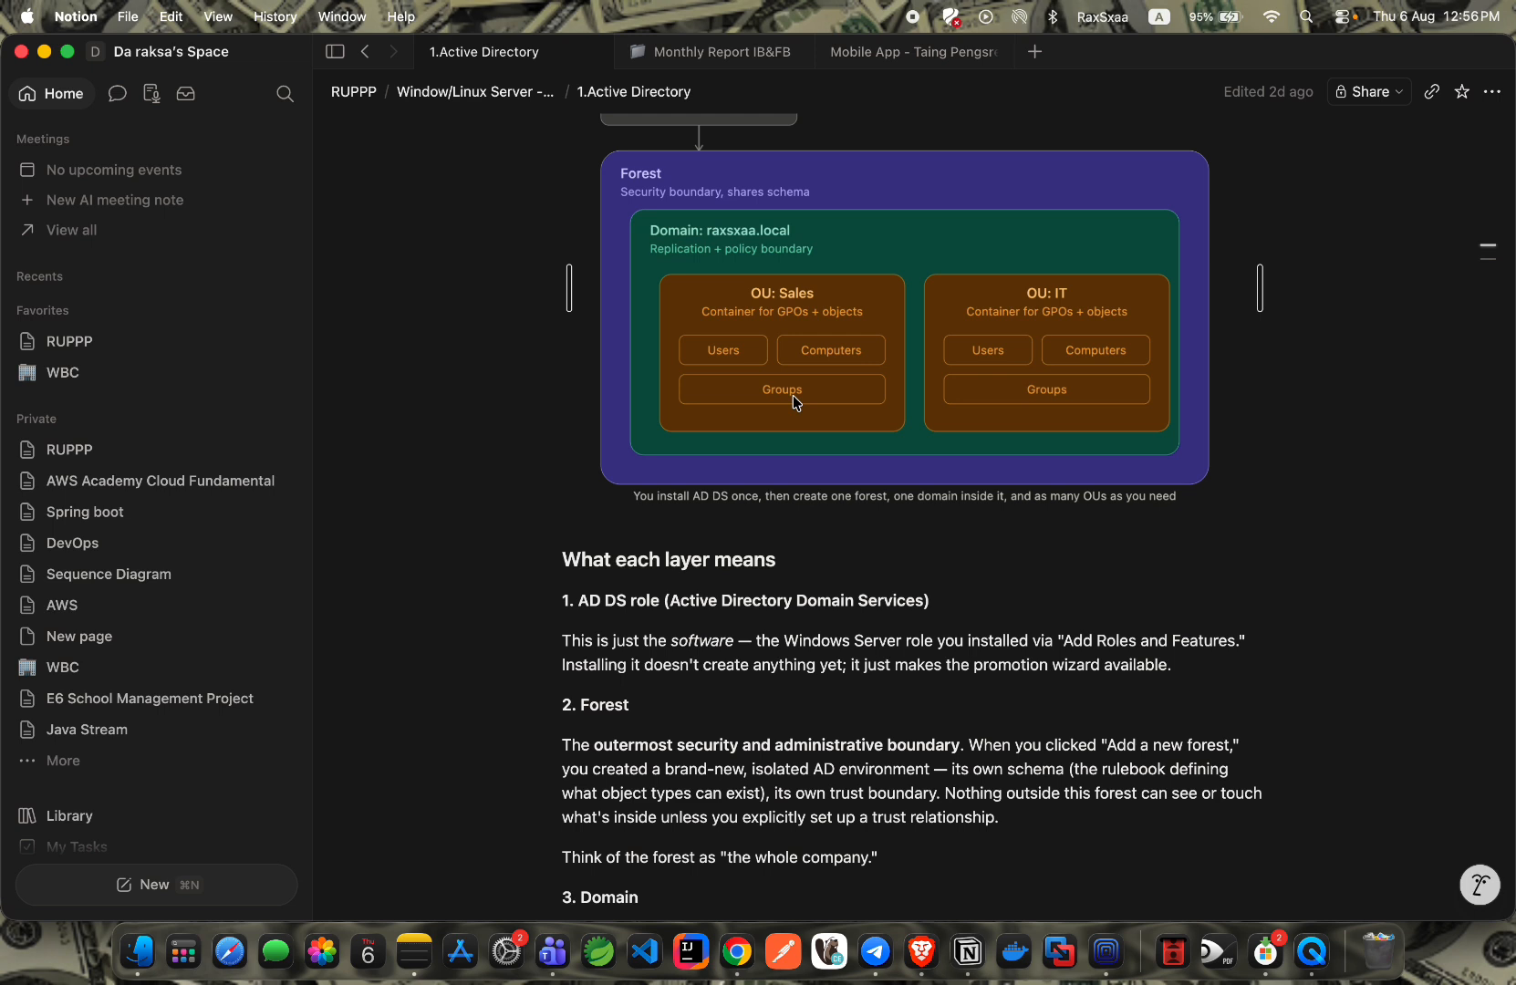
scroll(728, 264, "up", 1)
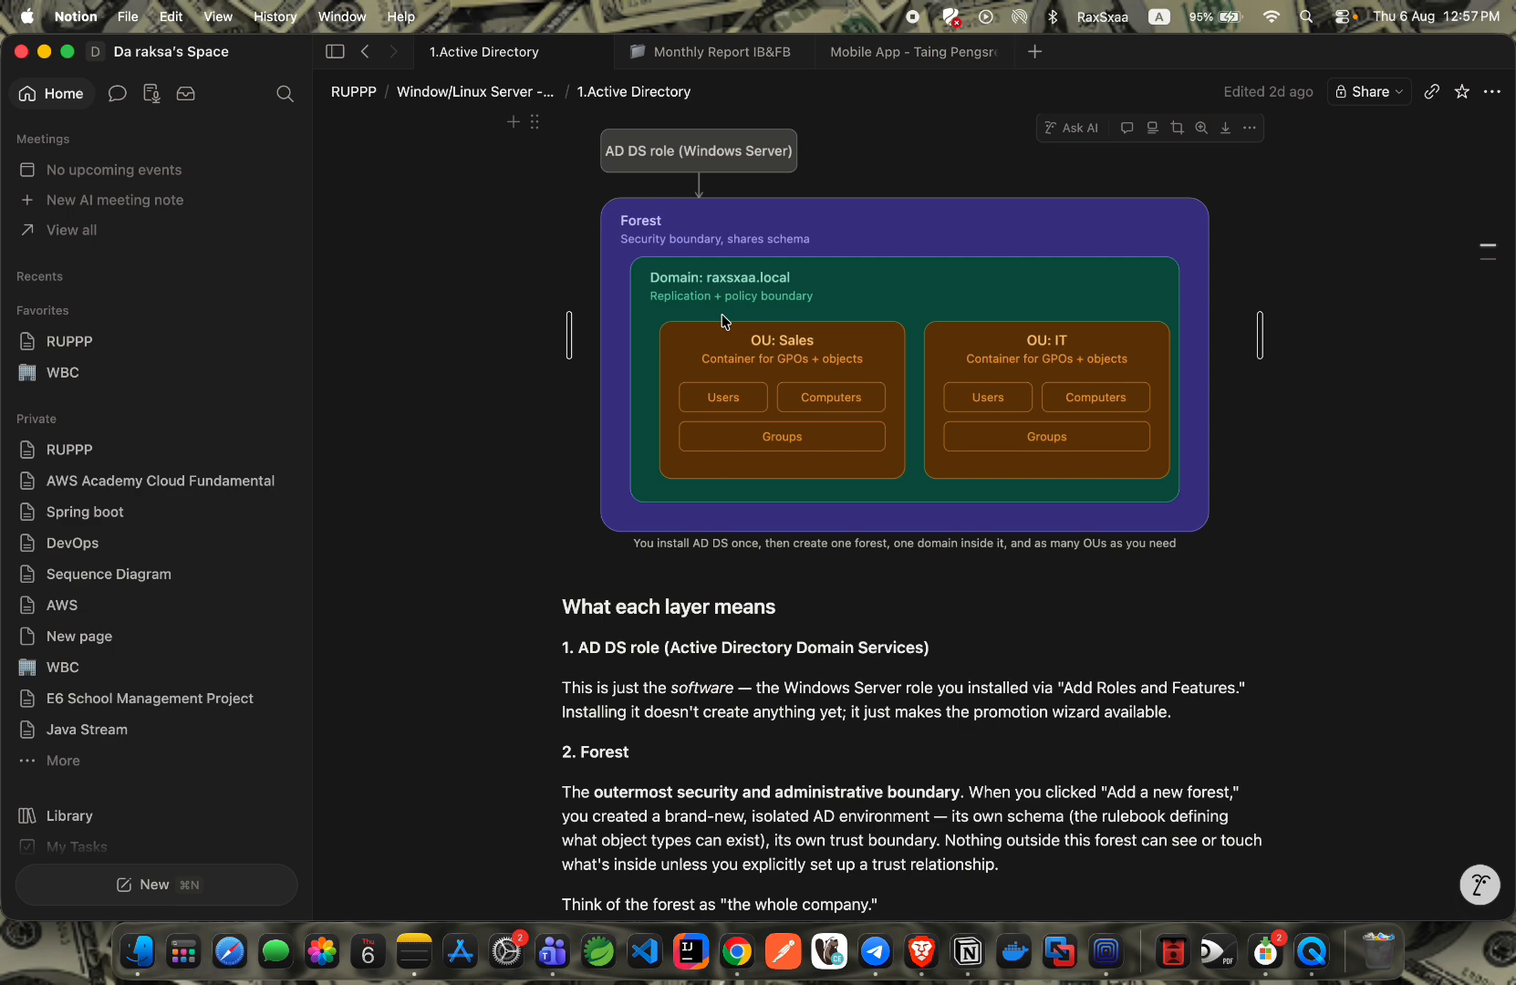
scroll(757, 336, "down", 2)
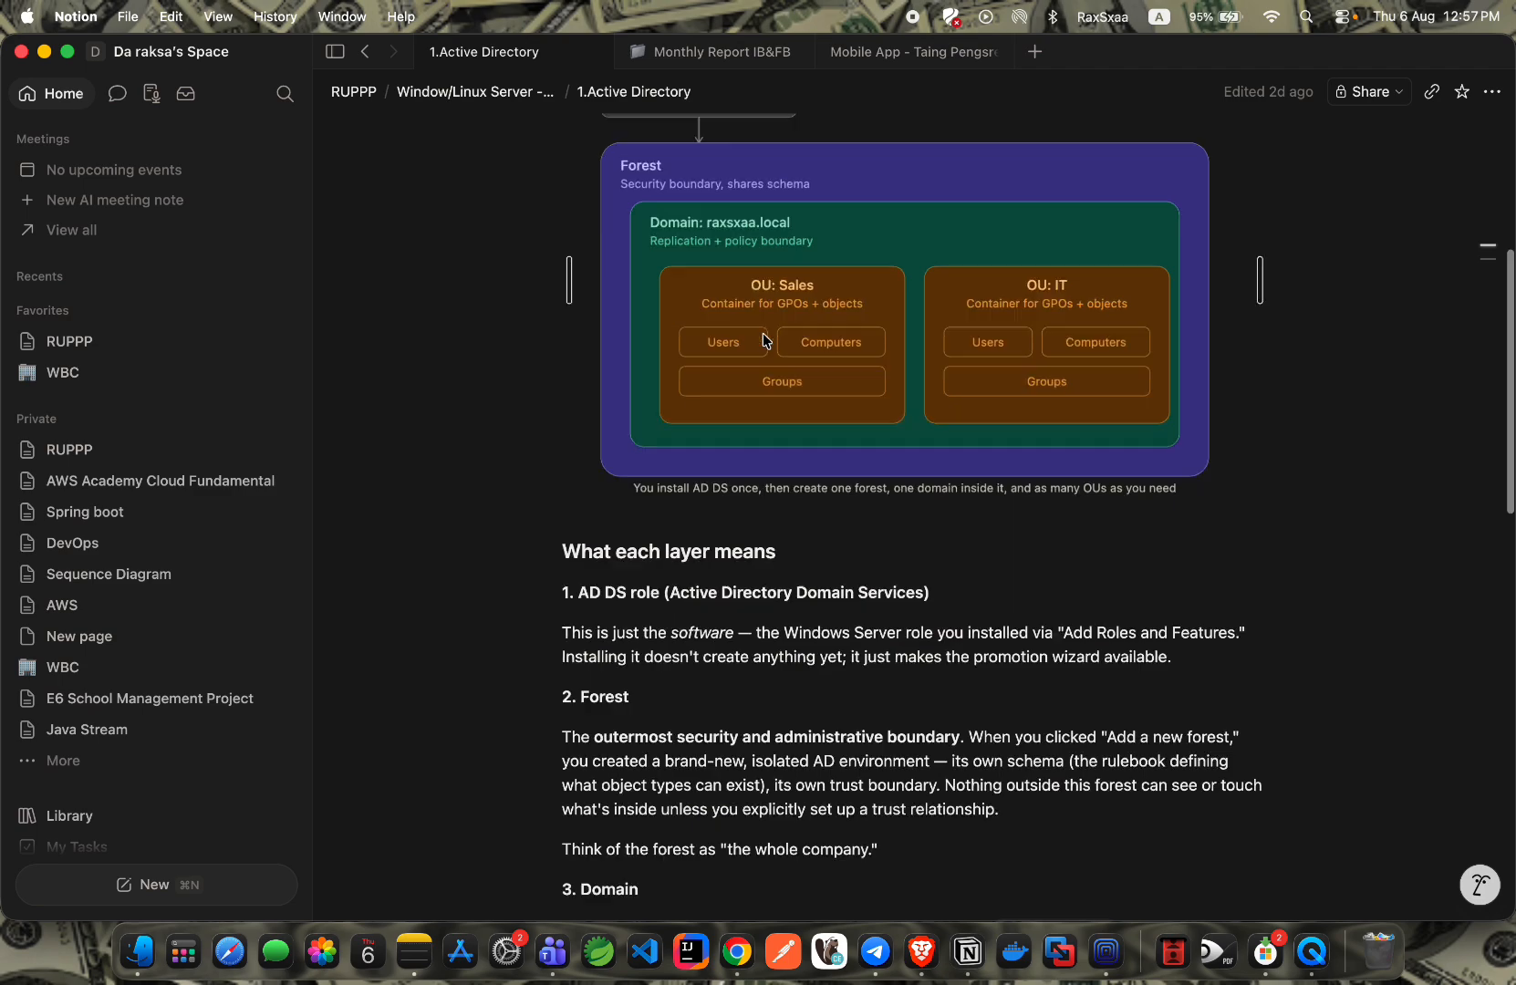
scroll(757, 364, "up", 8)
scroll(725, 426, "down", 6)
scroll(724, 429, "up", 8)
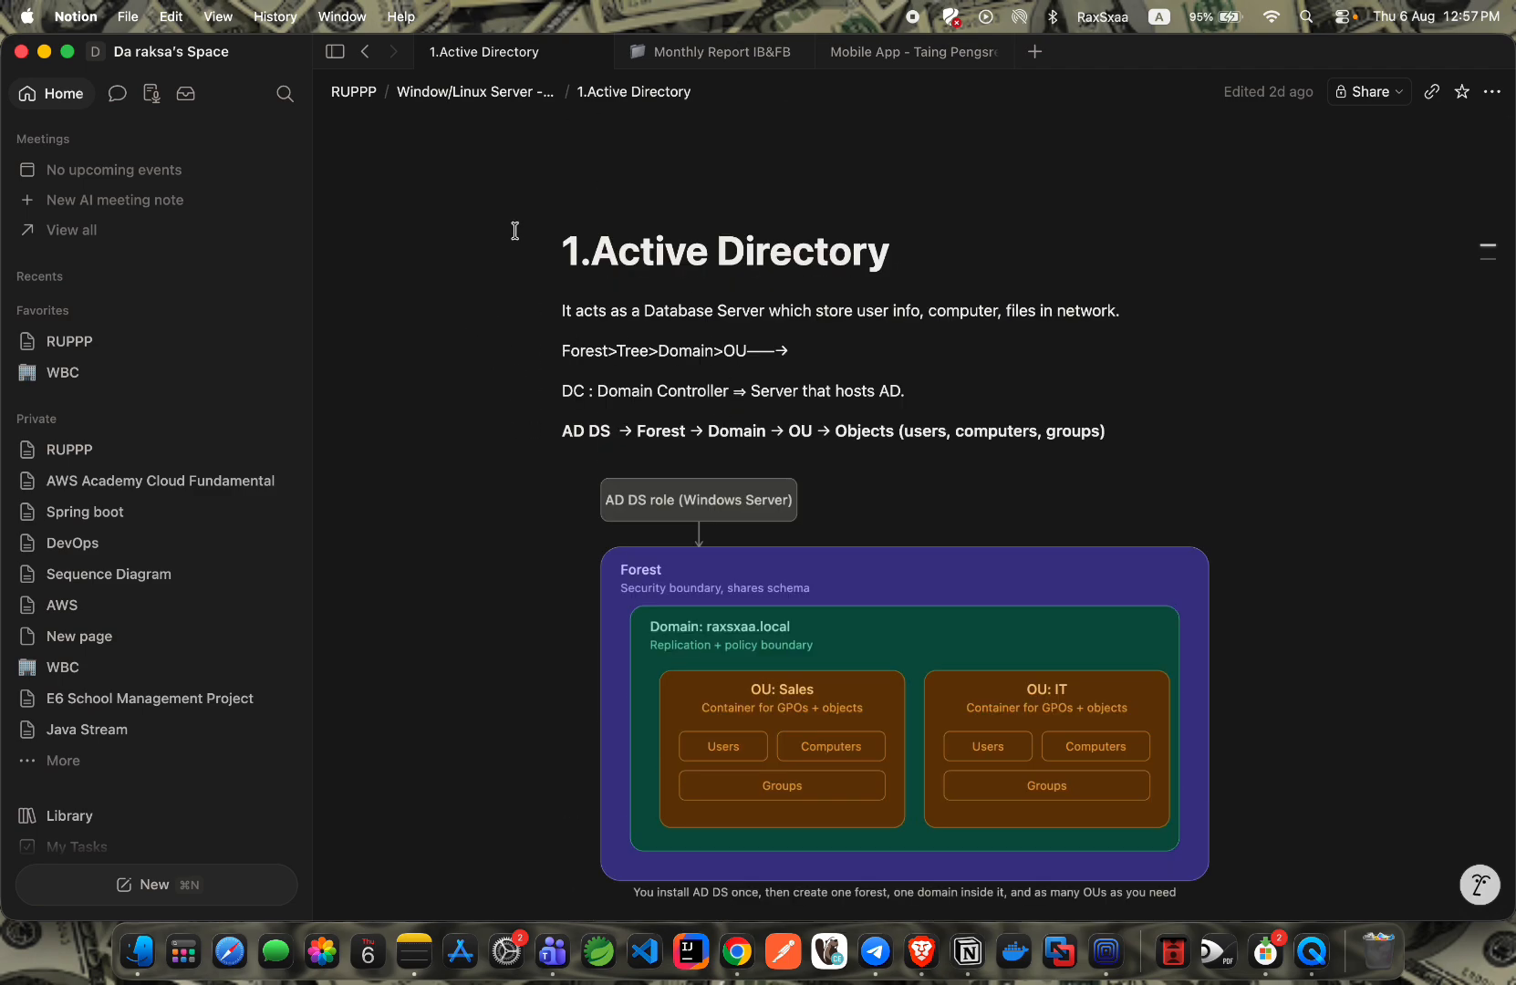
Close the finished installation wizard and show notifications with the pending AD DS post-deployment configuration.
key("ctrl+Left")
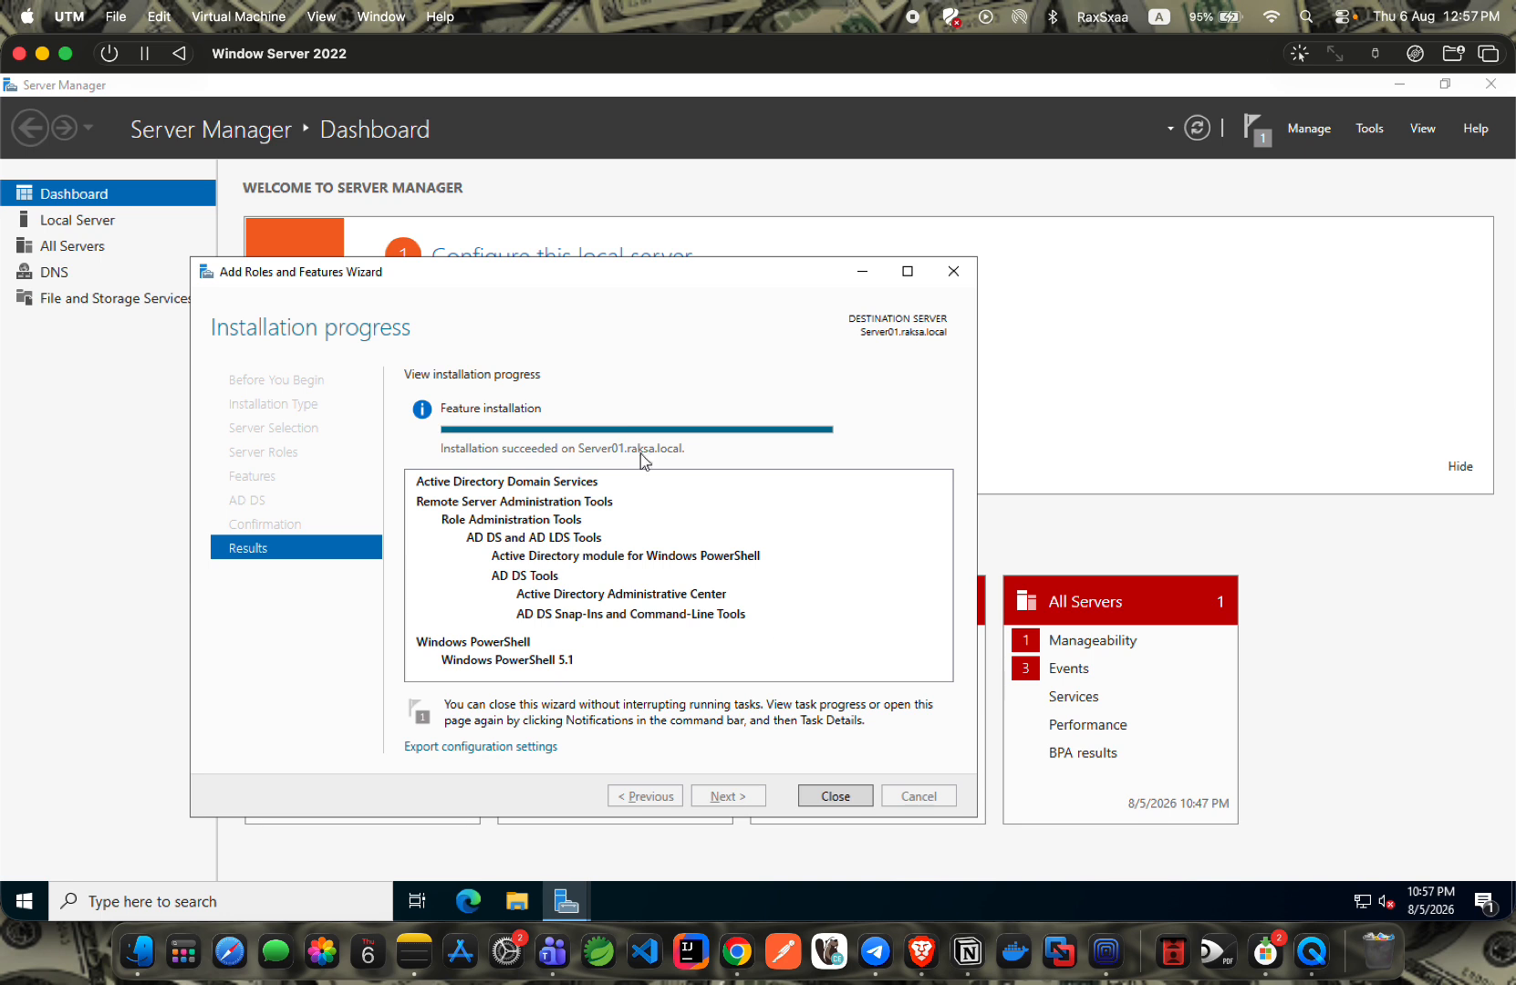
left_click(834, 796)
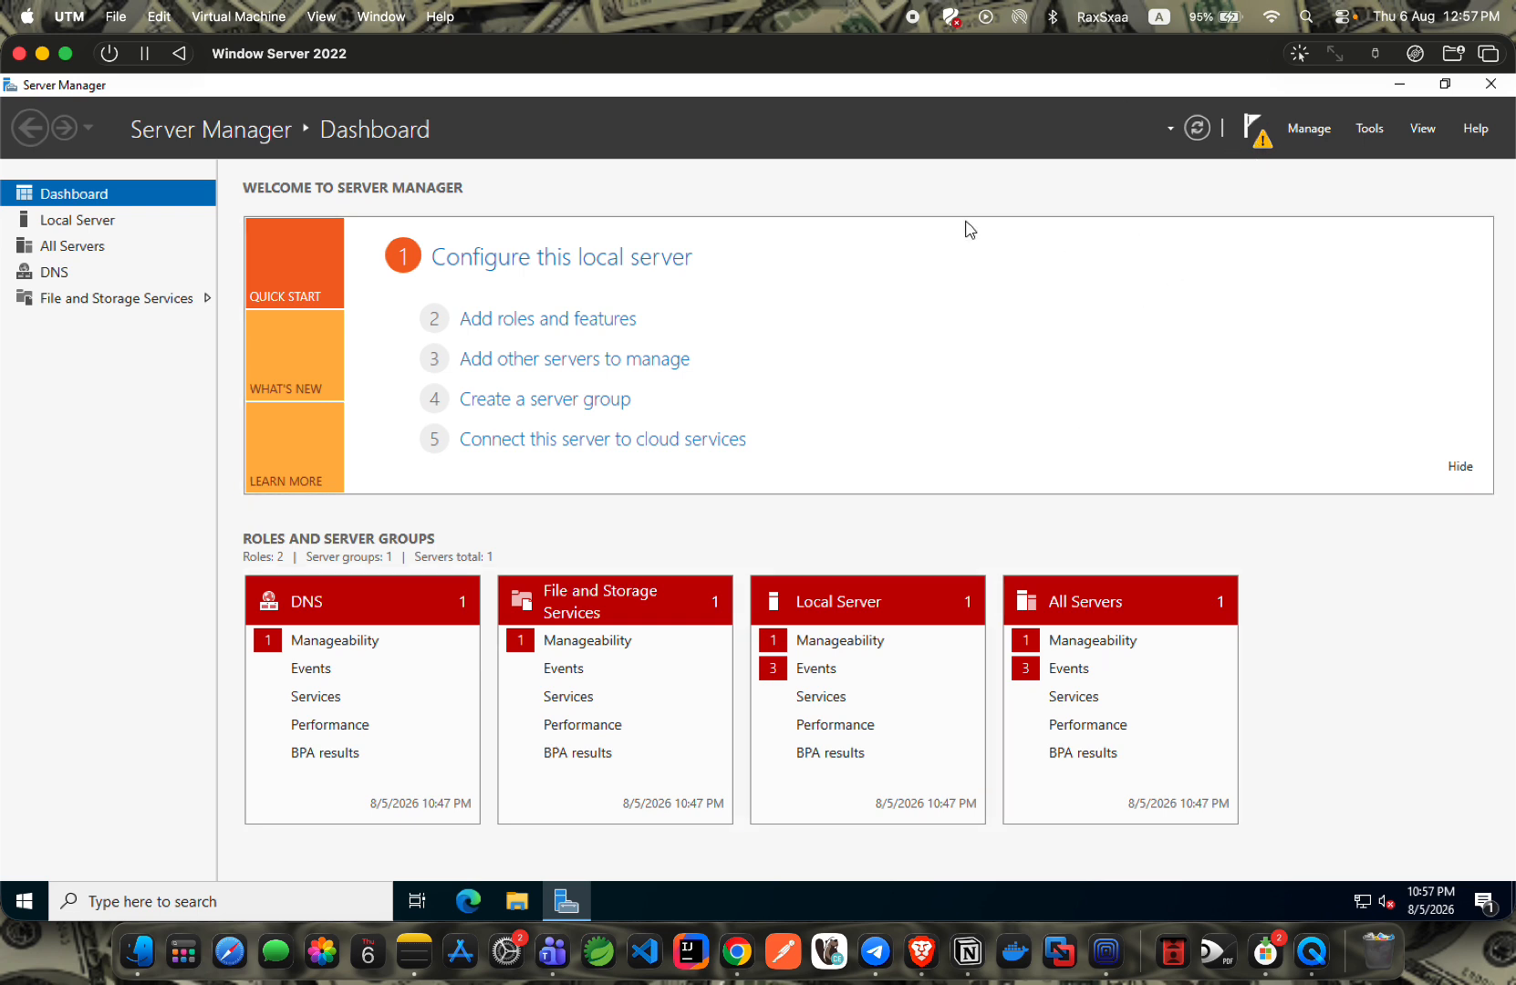
left_click(1257, 137)
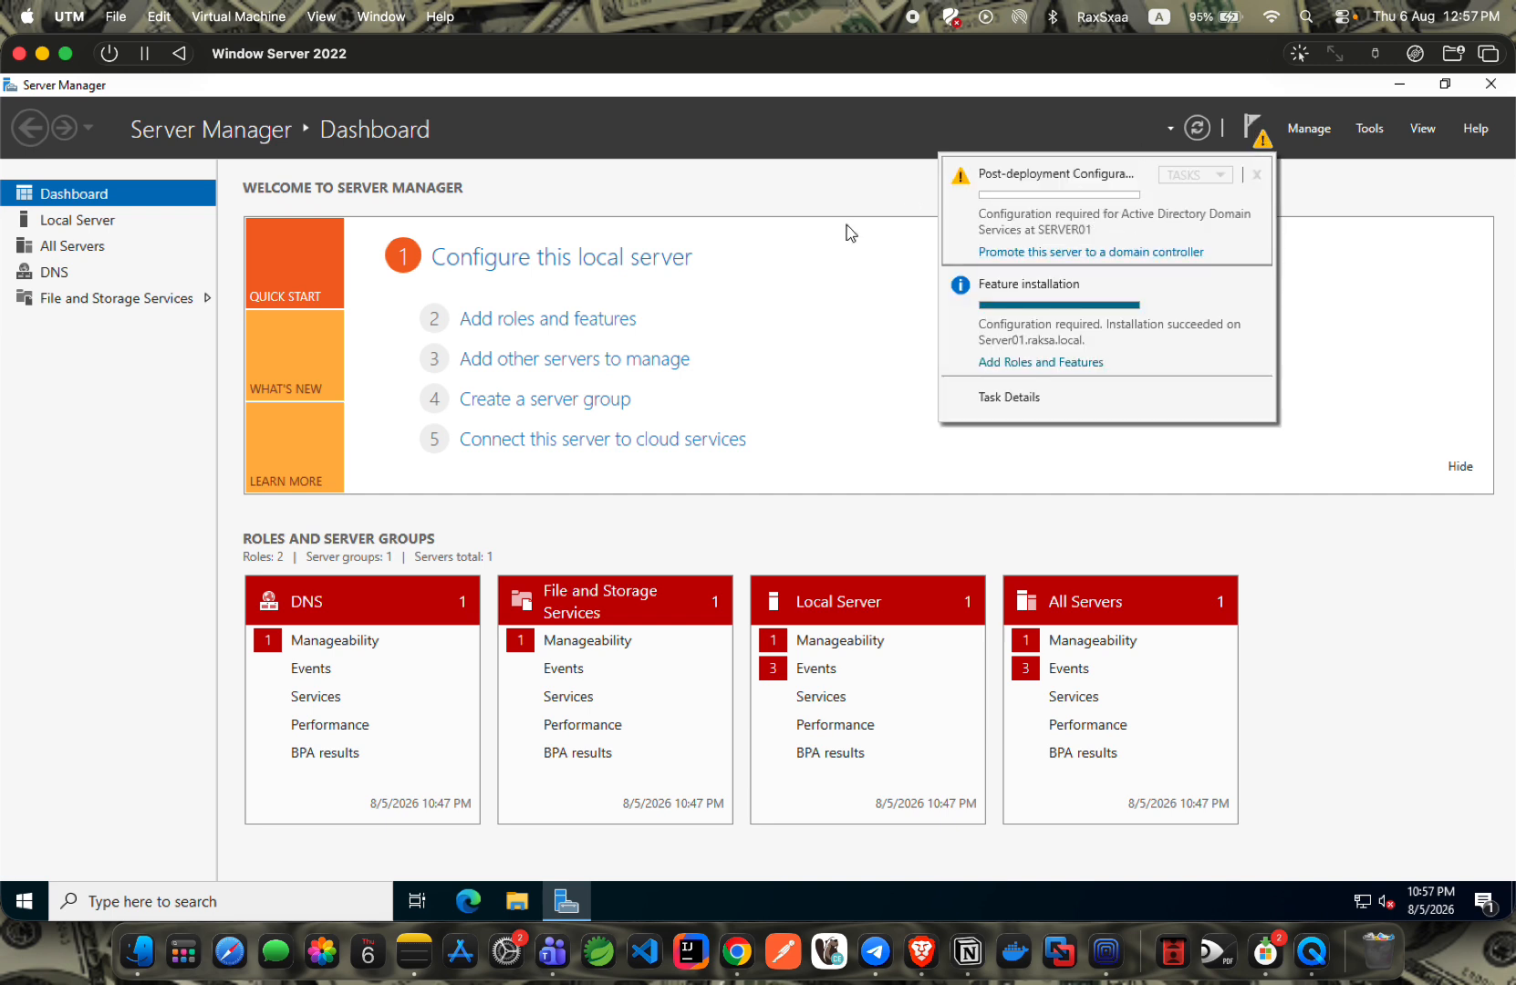
left_click(899, 275)
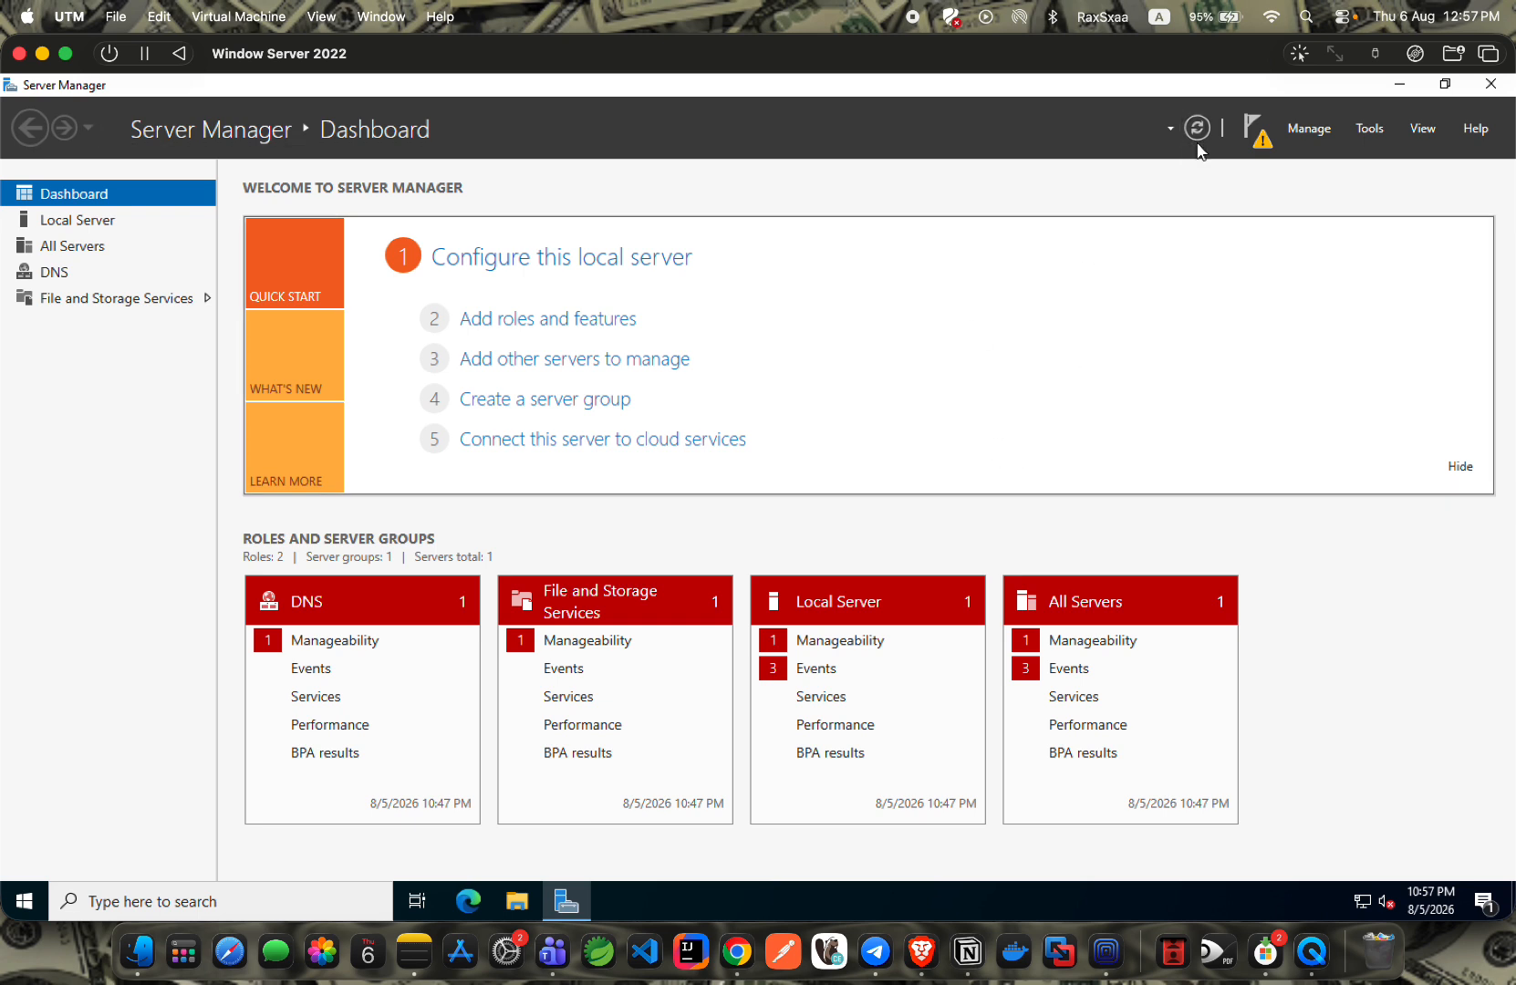
left_click(1259, 135)
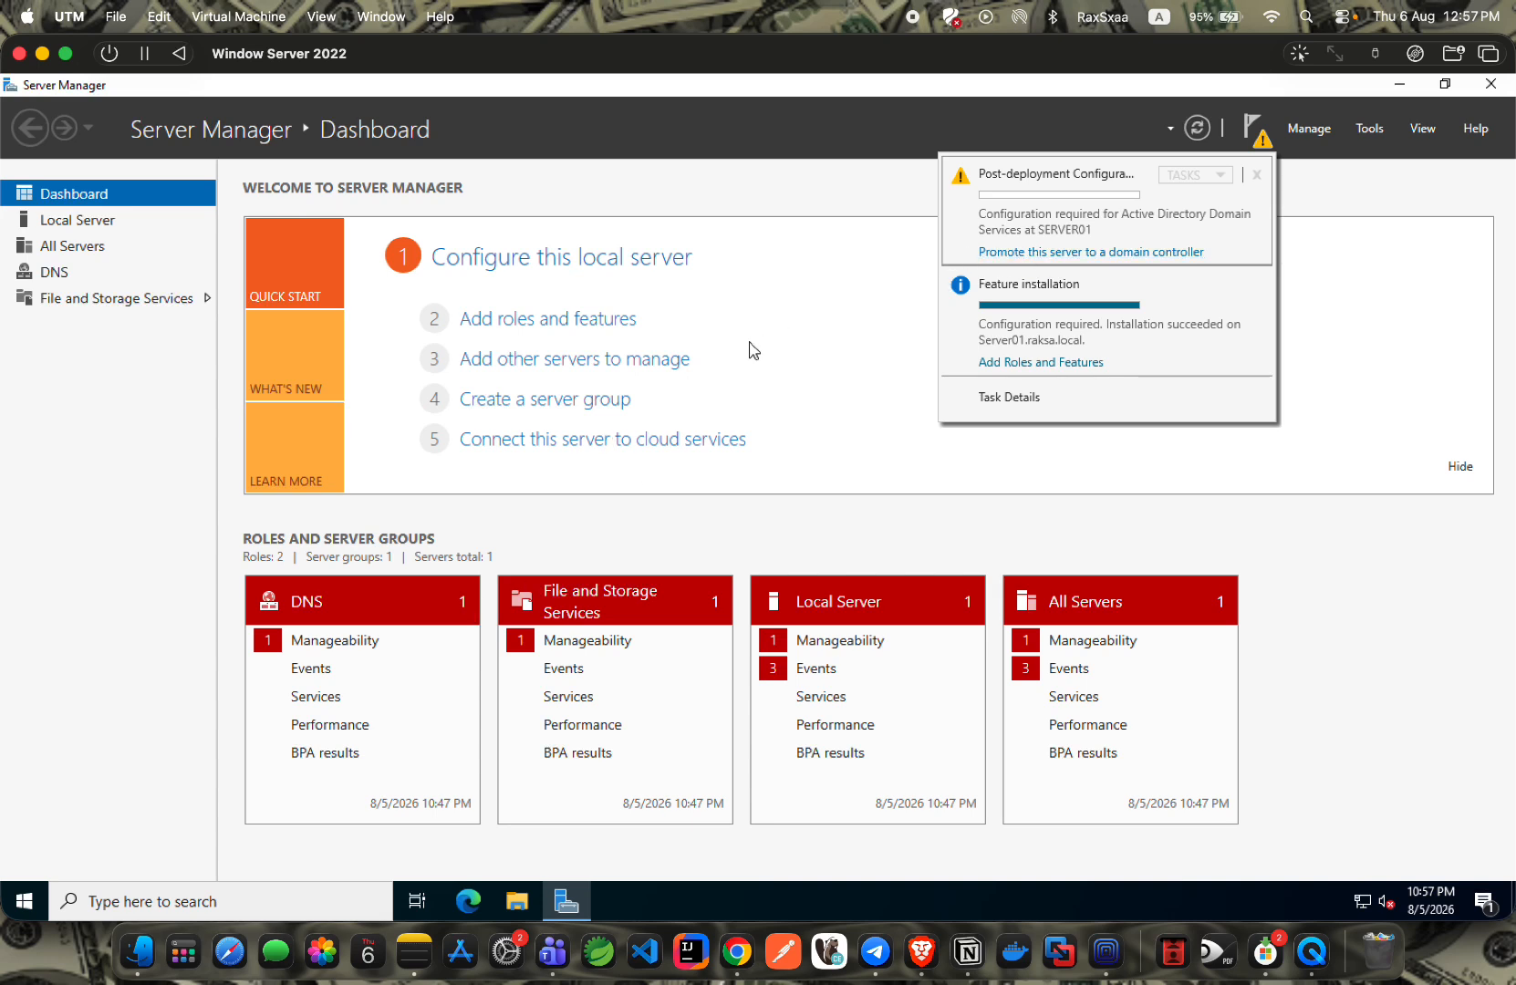
Start domain controller promotion, choose 'Add a new forest', and begin entering root domain raksa.local.
left_click(1015, 253)
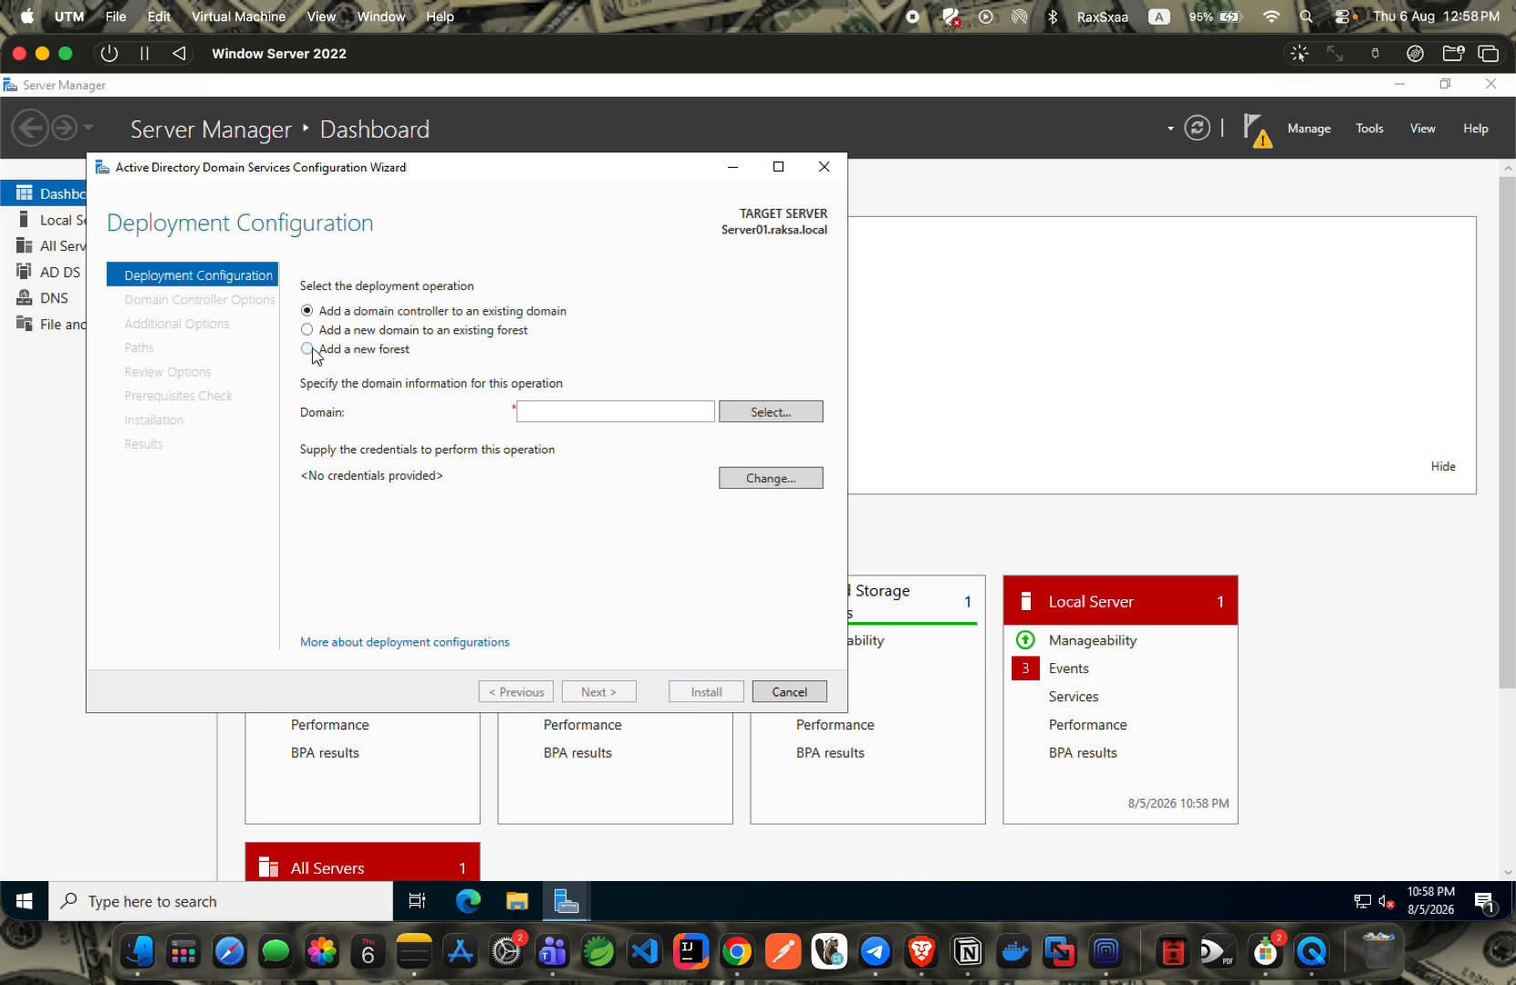
left_click(315, 350)
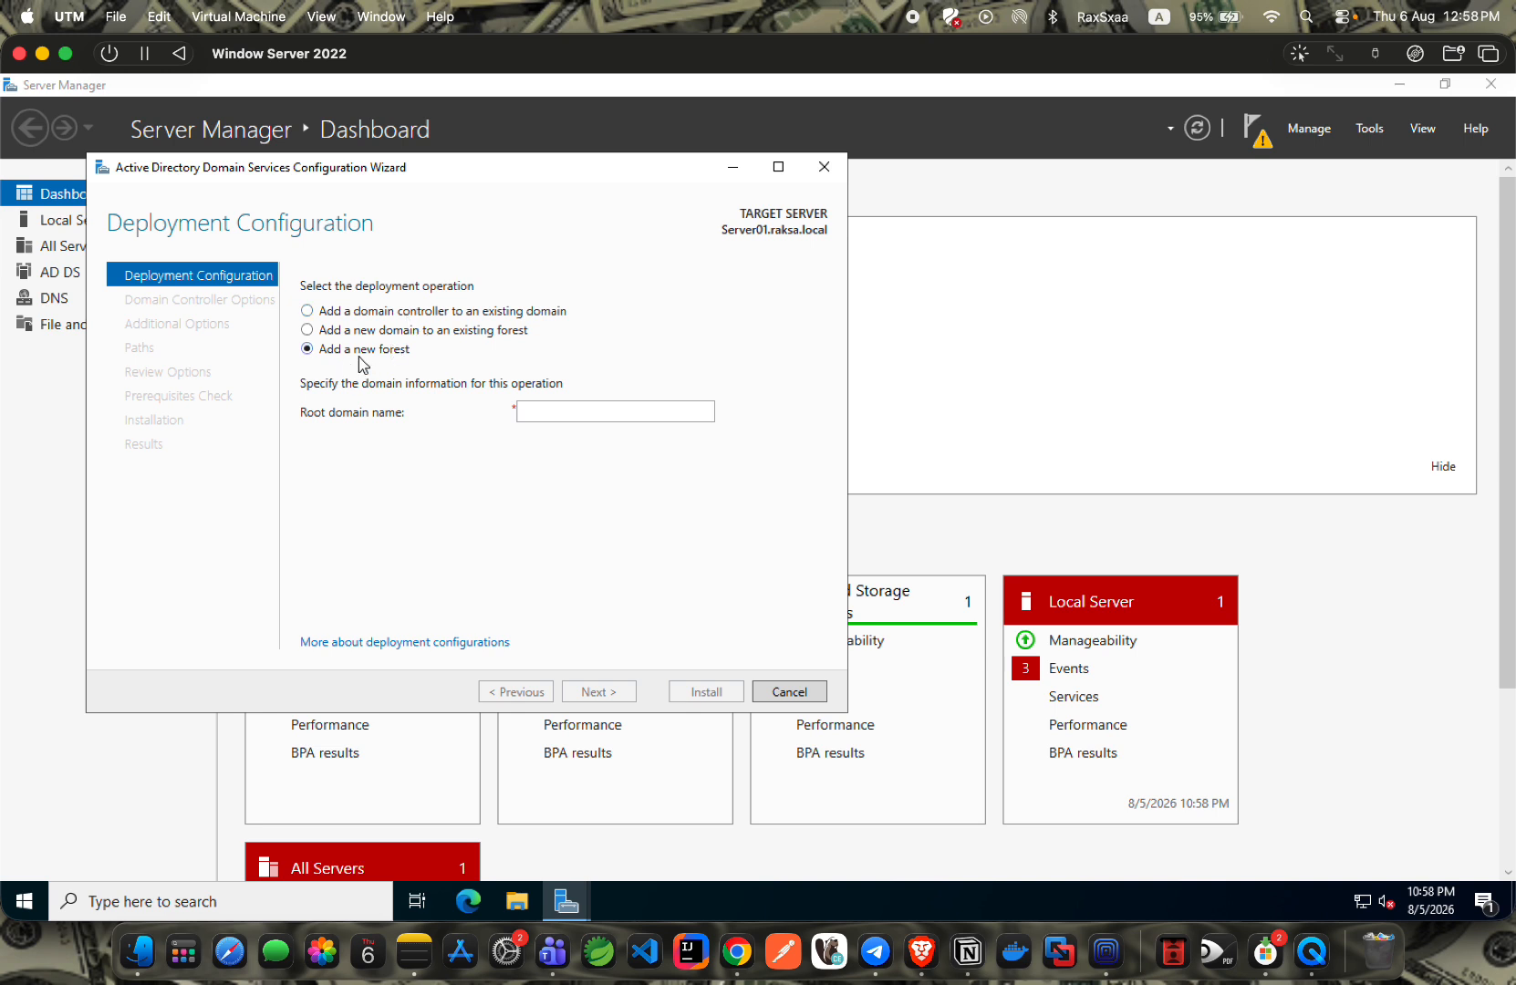
left_click(535, 411)
type("raksa.local")
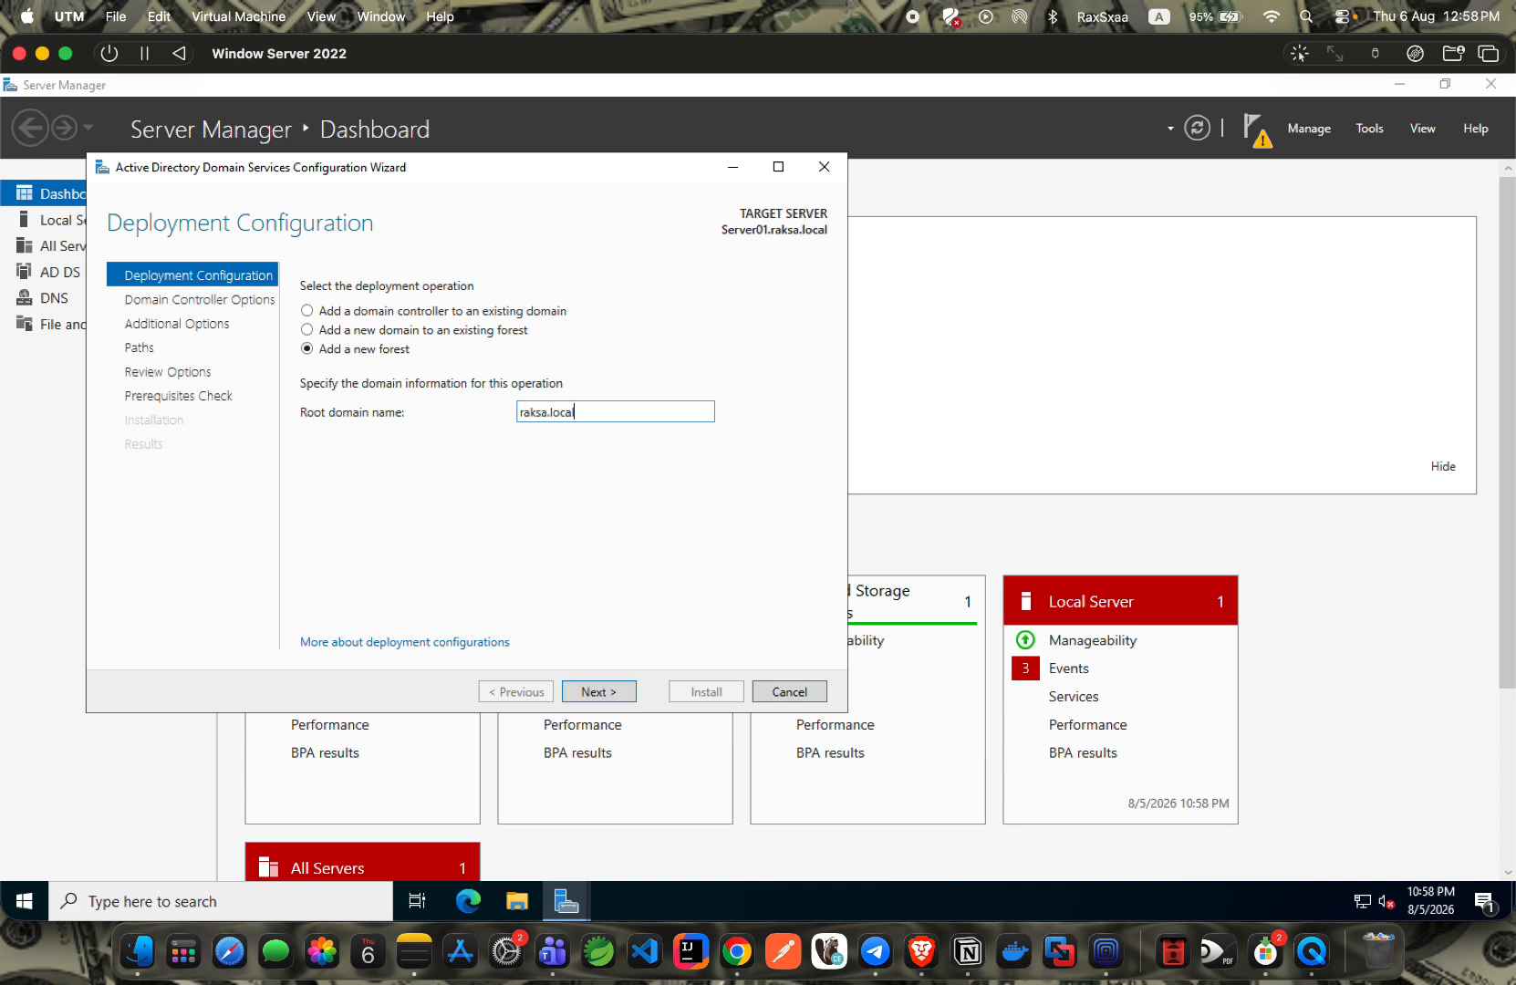
Keep Windows Server 2016 levels, DNS and Global Catalog, and enter the DSRM password twice.
left_click(591, 690)
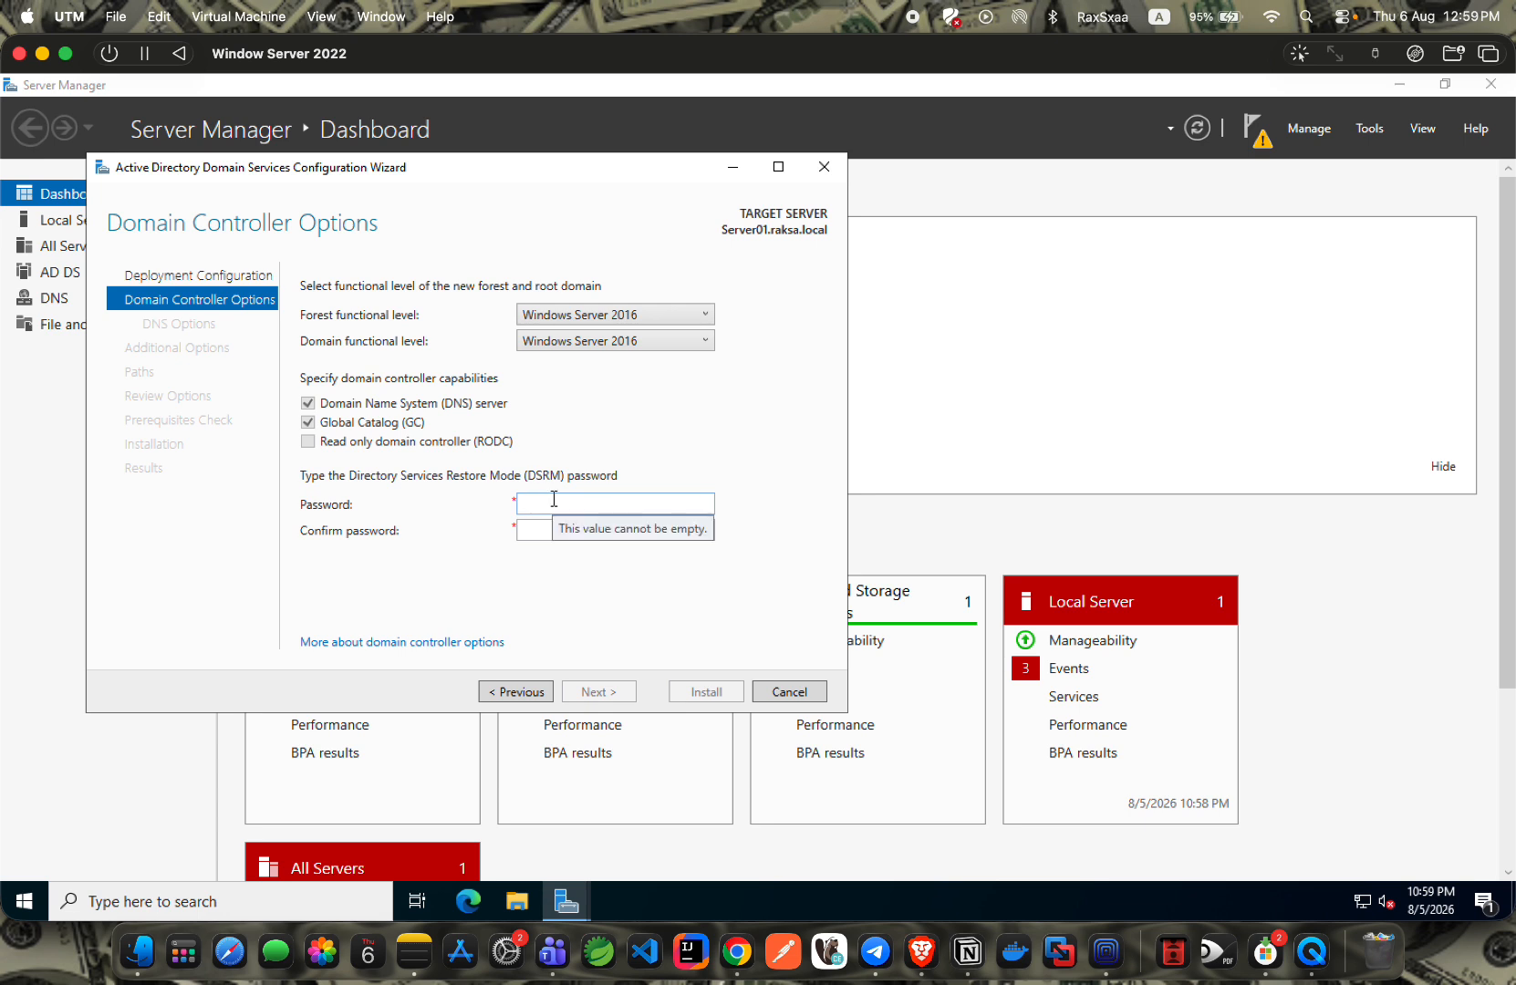
left_click(543, 510)
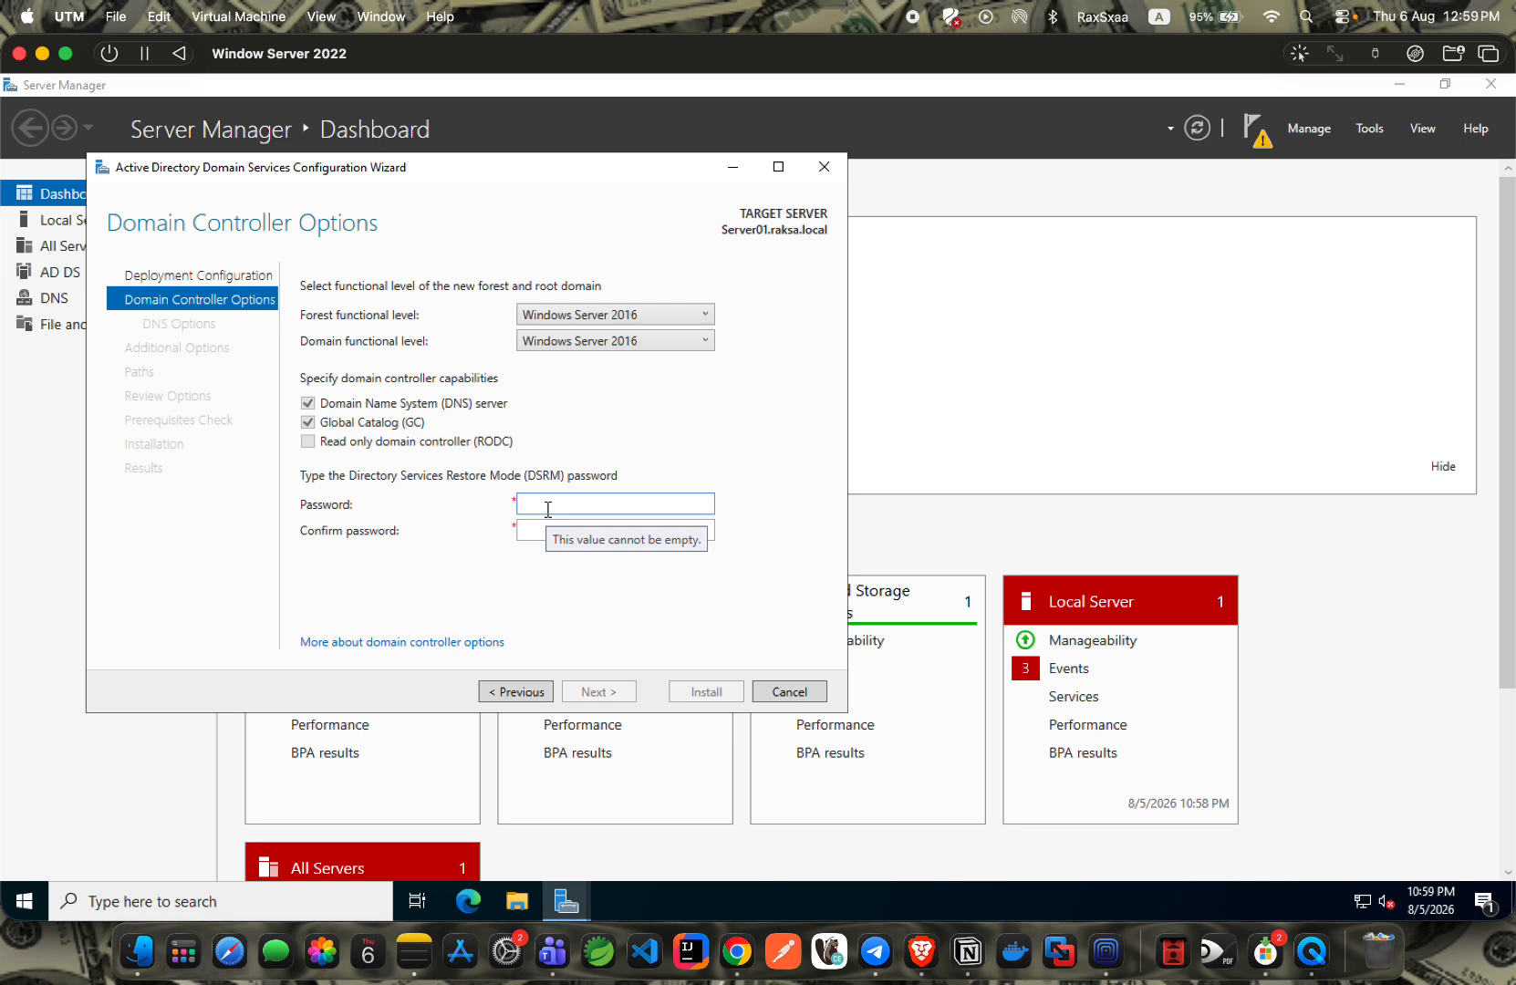
type("P")
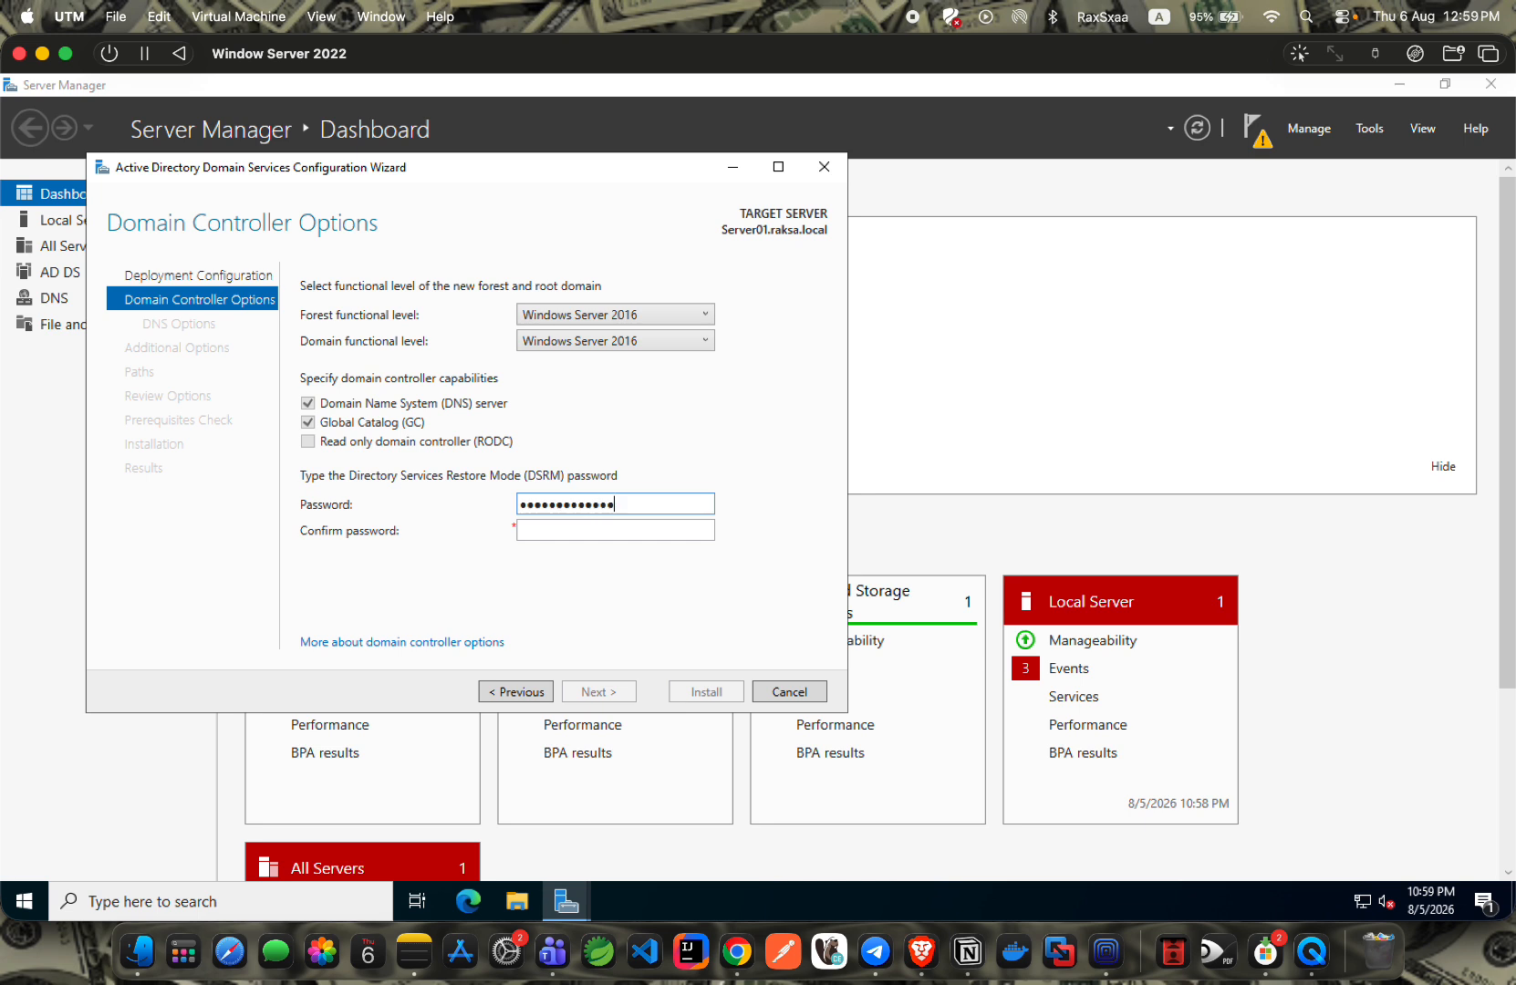
left_click(558, 529)
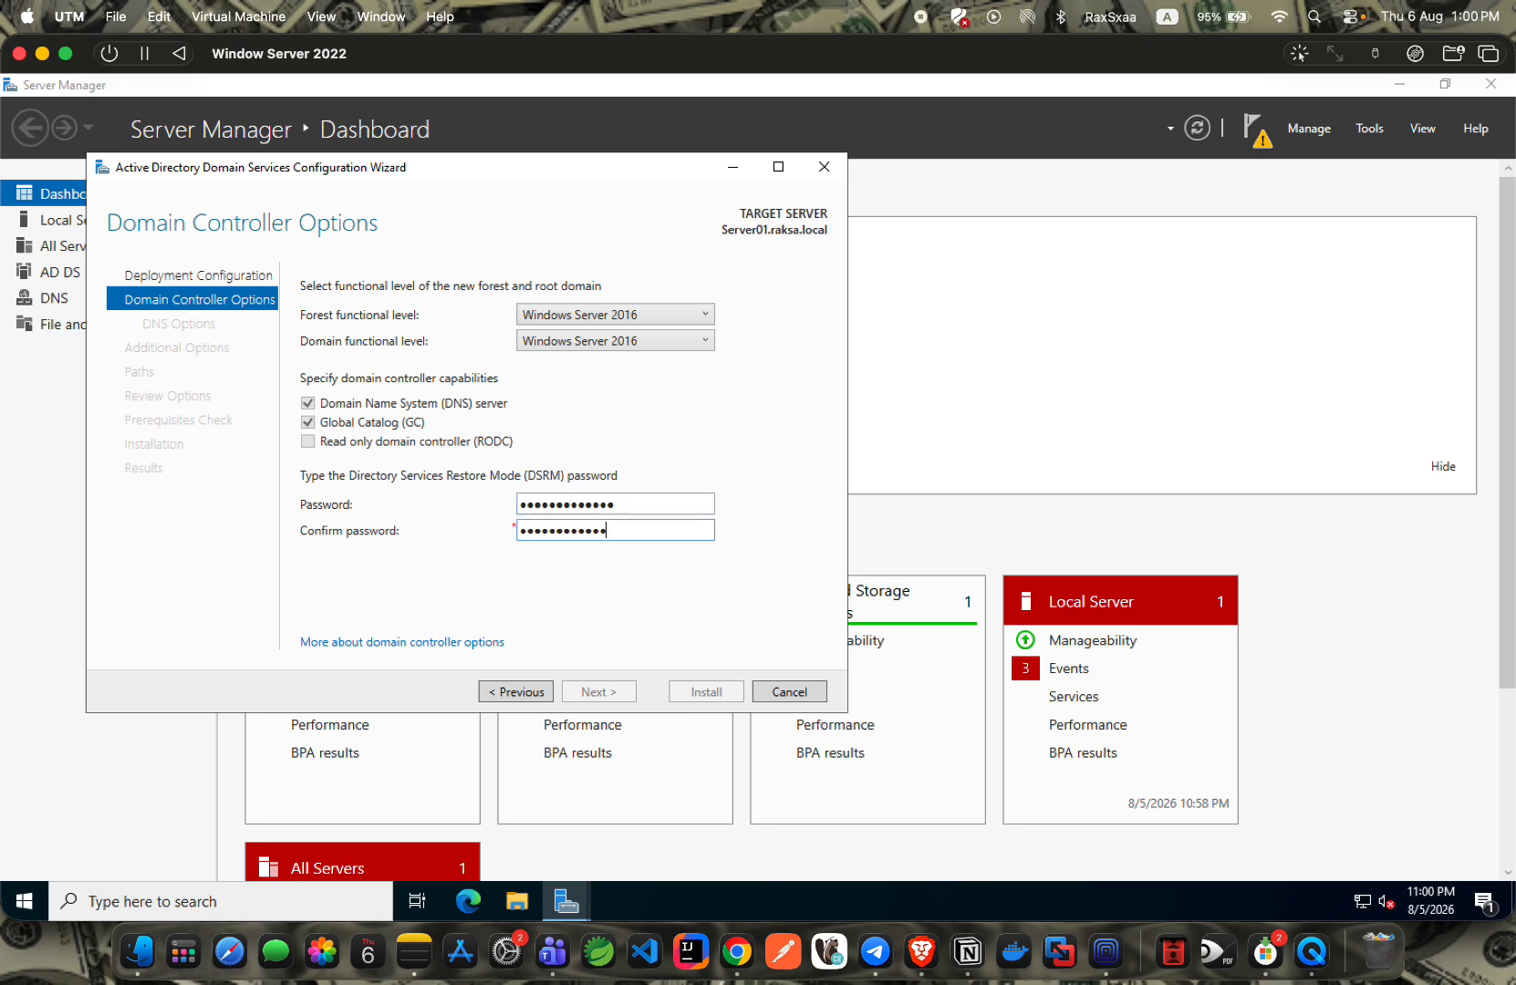
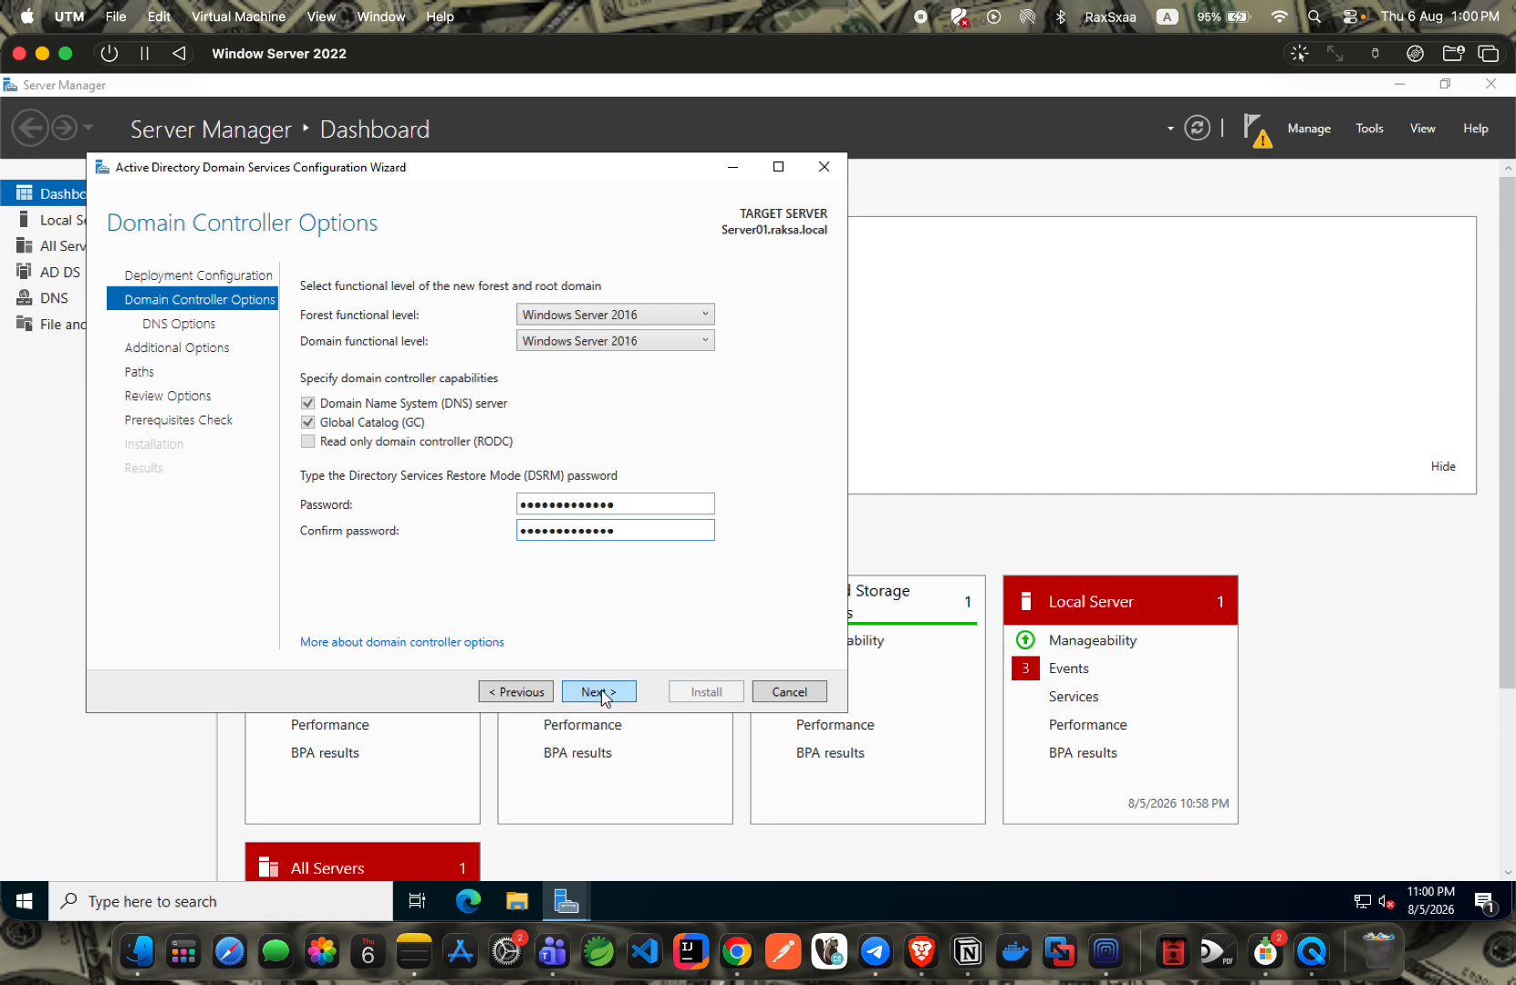
Get past DNS Options without creating a DNS delegation.
left_click(599, 691)
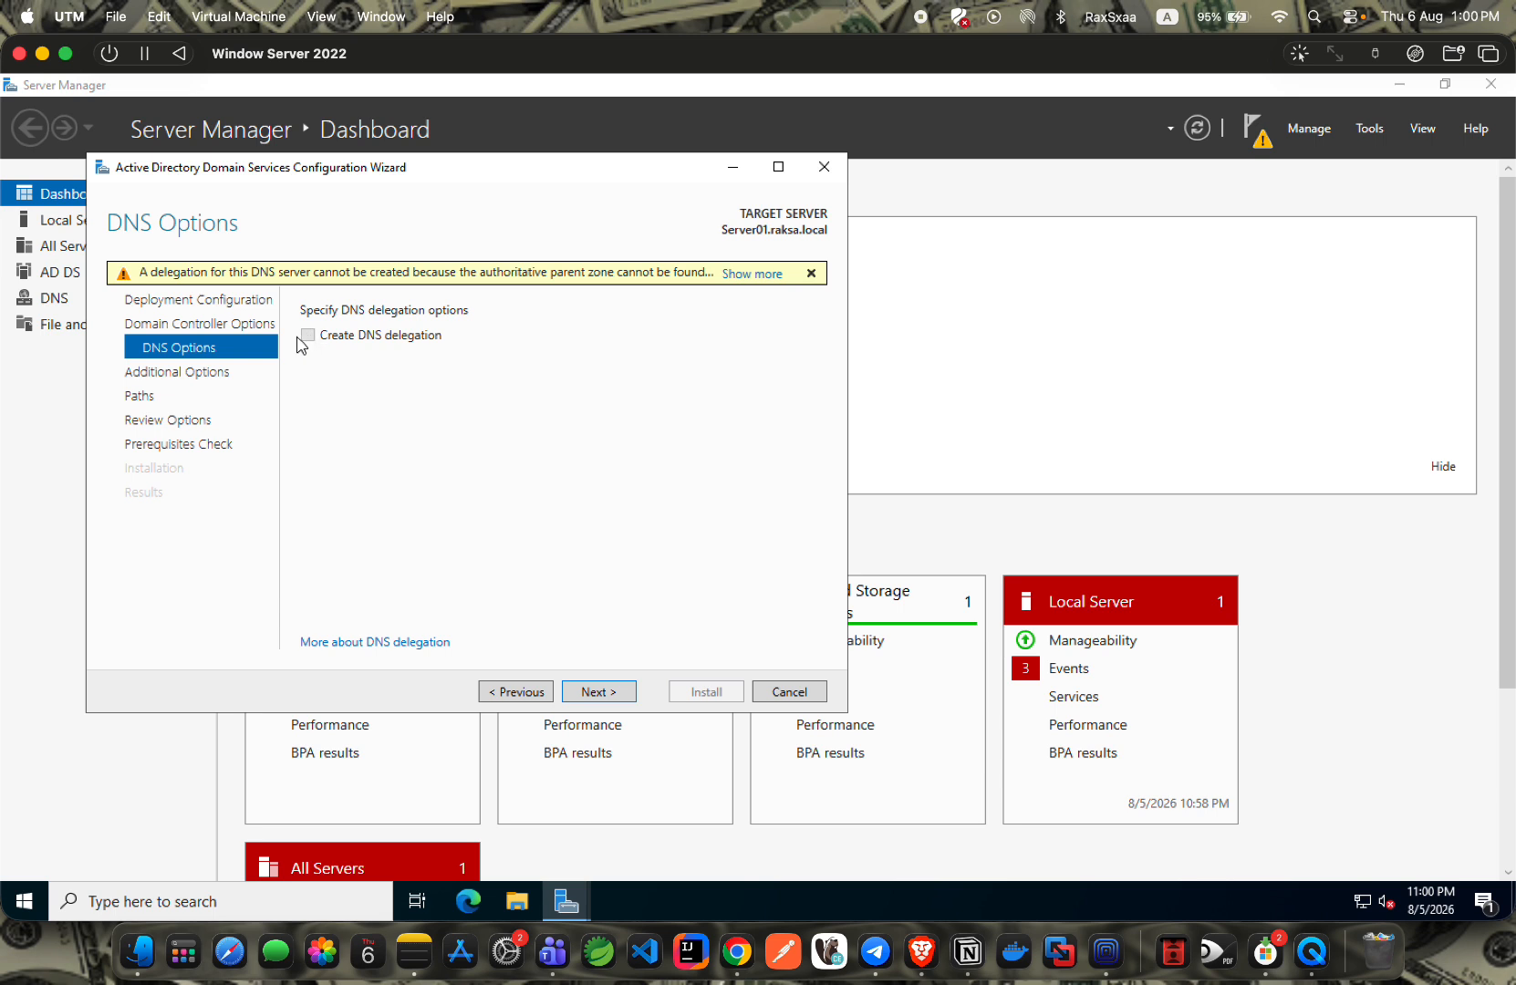
left_click(308, 334)
left_click(593, 695)
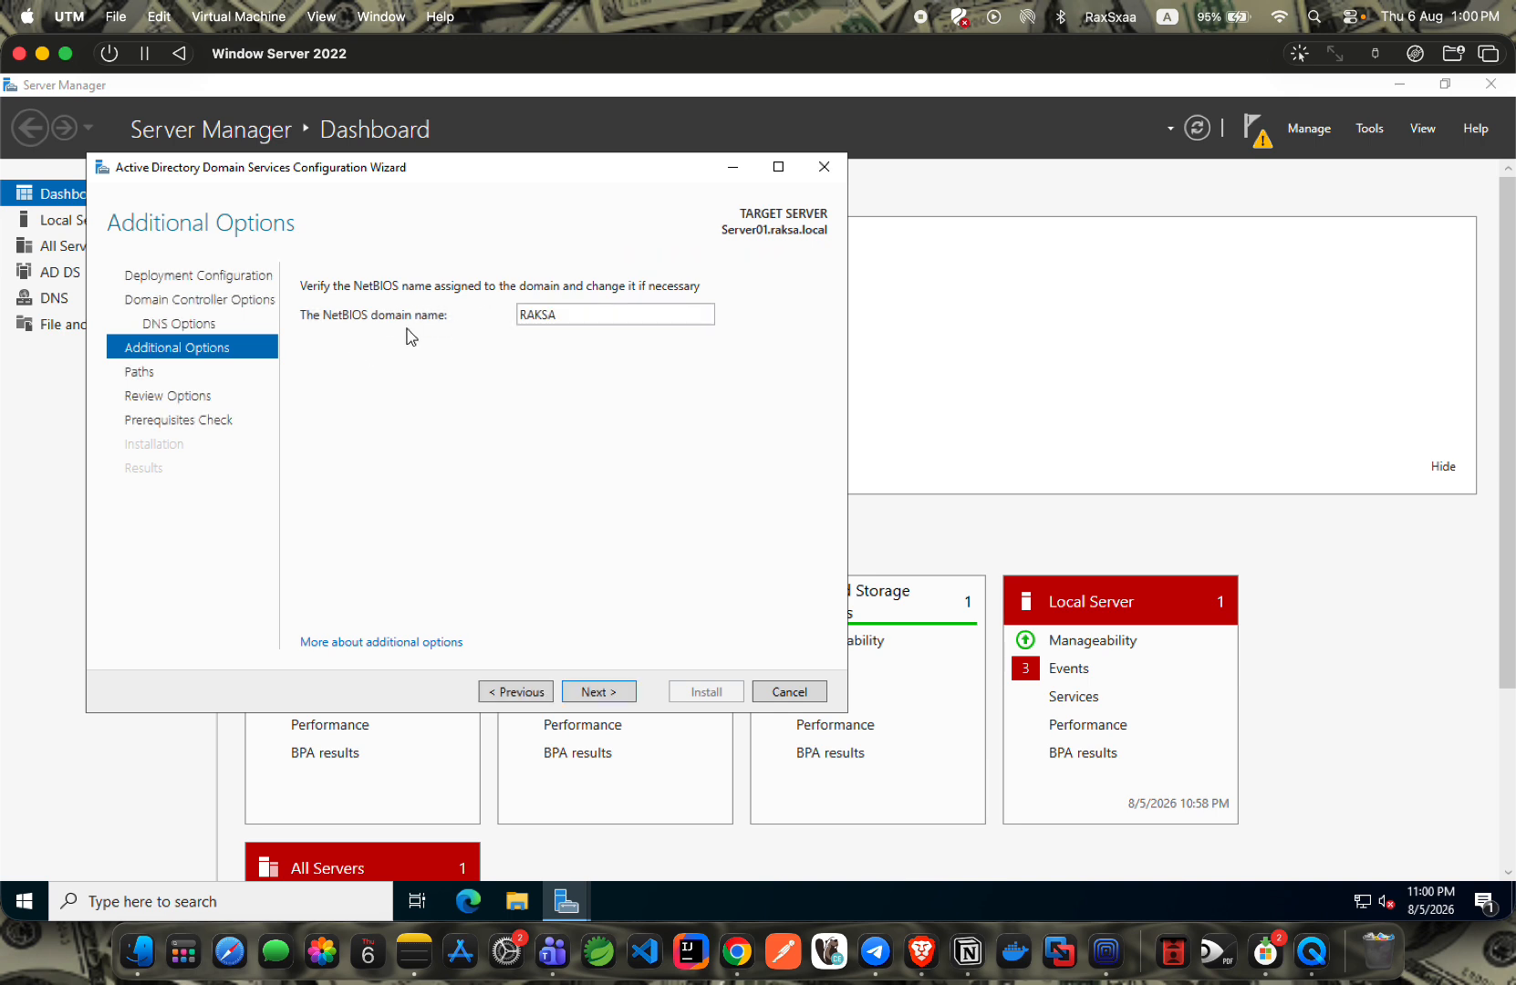
Change the NetBIOS domain name from RAKSA to lowercase 'raksa', fixing a stray trailing dot, then continue.
double_click(559, 314)
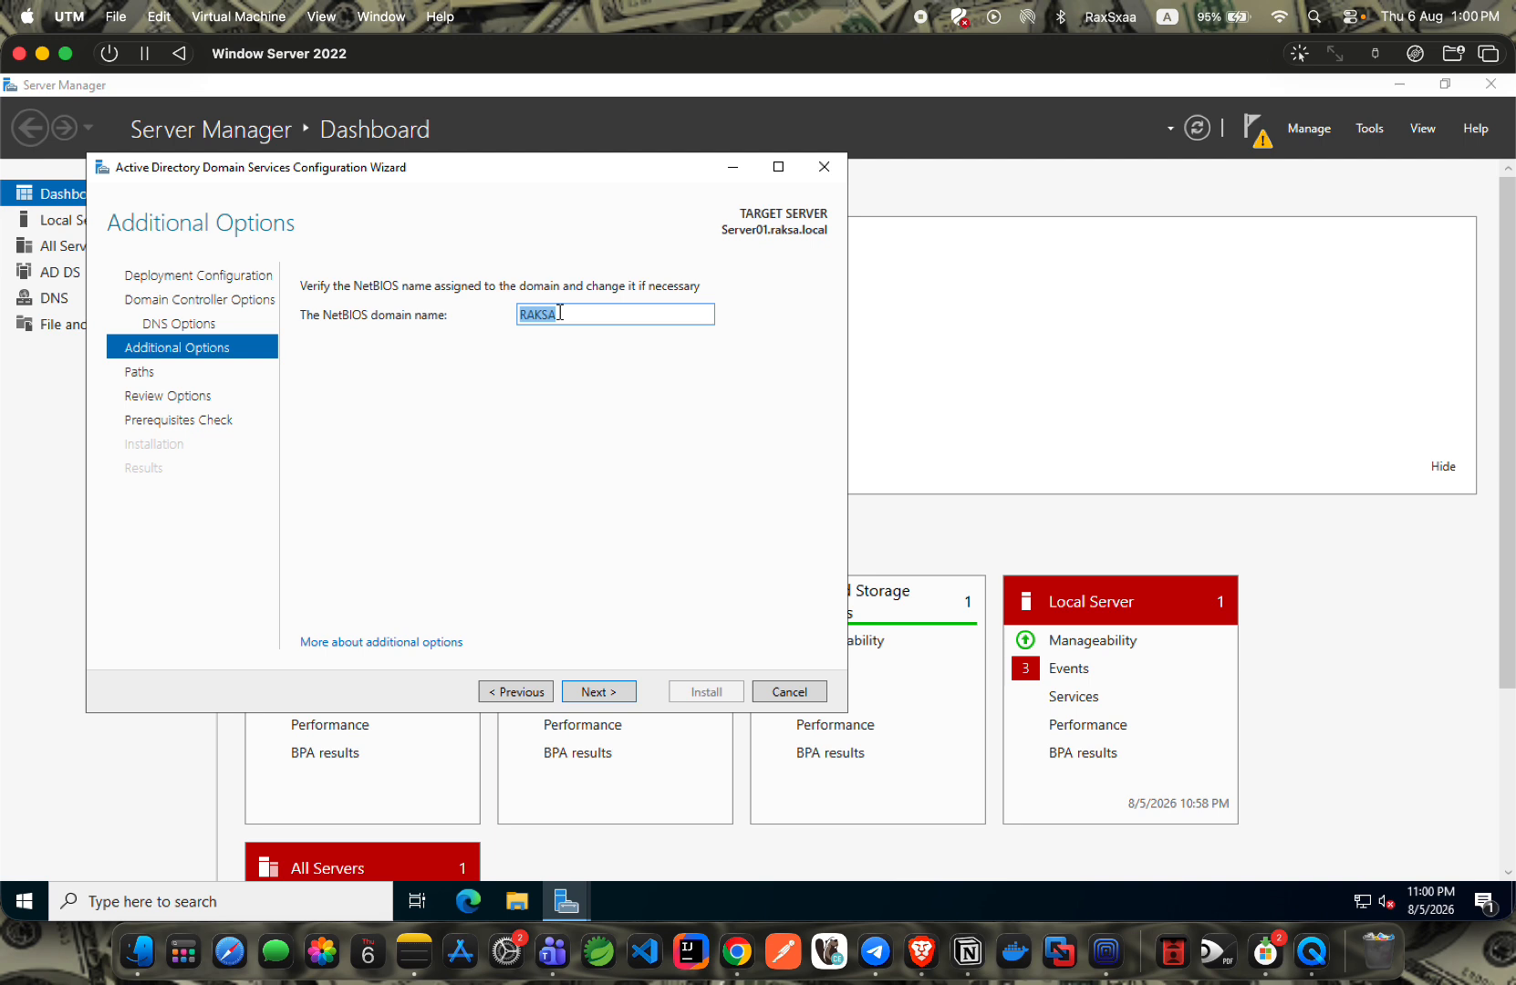
key("BackSpace")
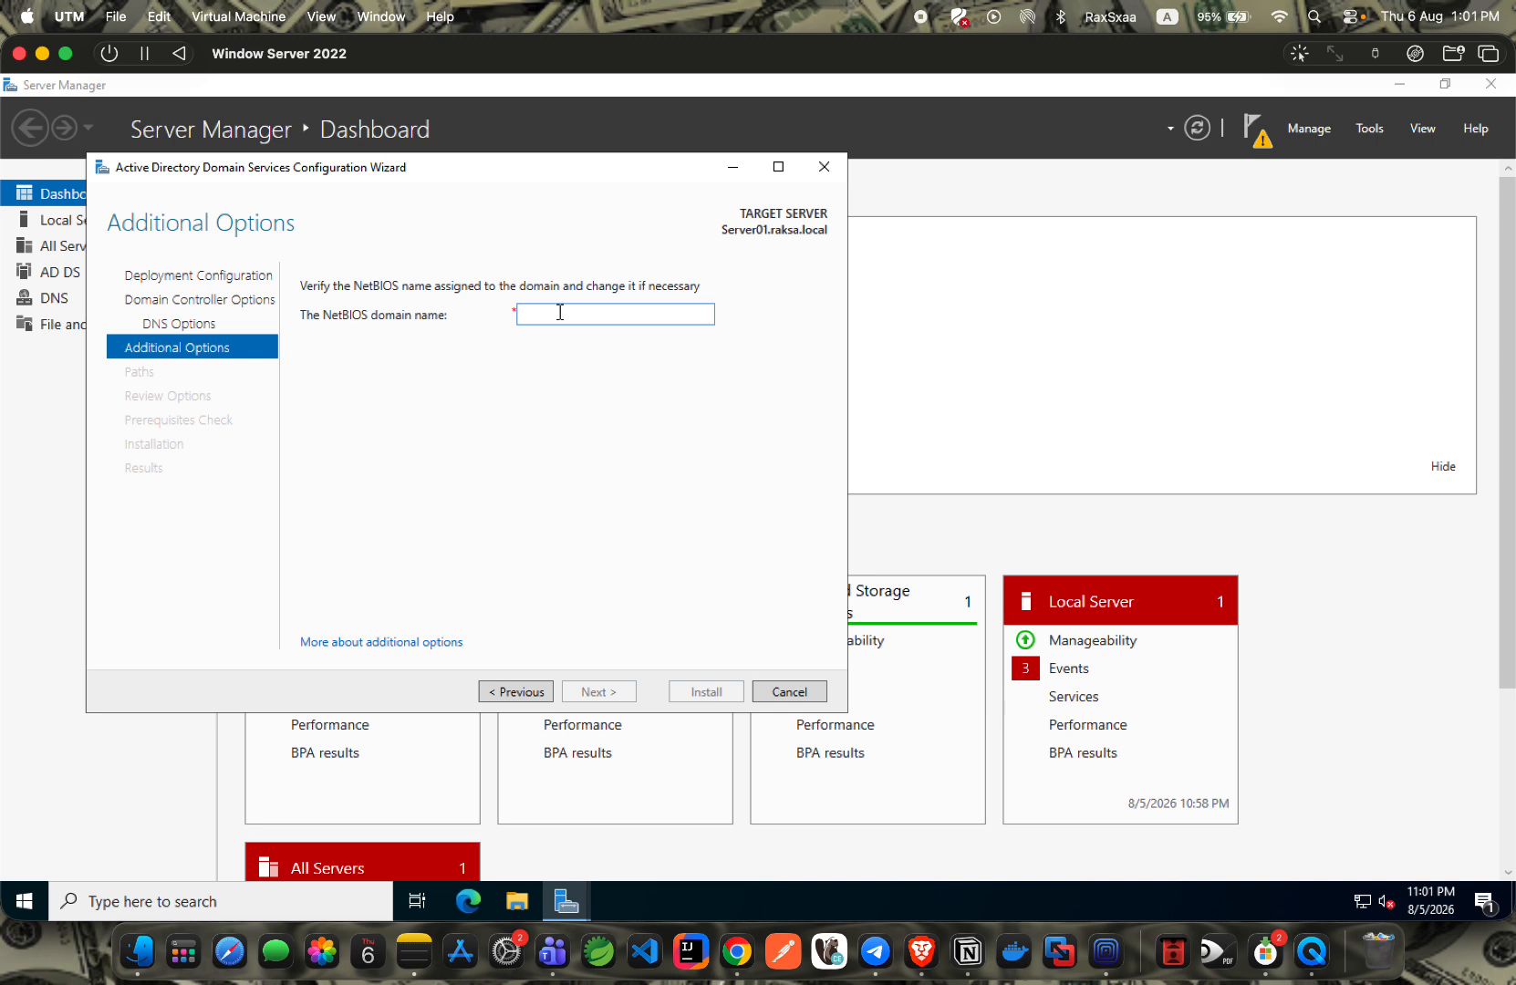
type("raksa.local")
double_click(590, 312)
left_click(550, 384)
left_click_drag(591, 315, 423, 315)
key("BackSpace")
type("raks")
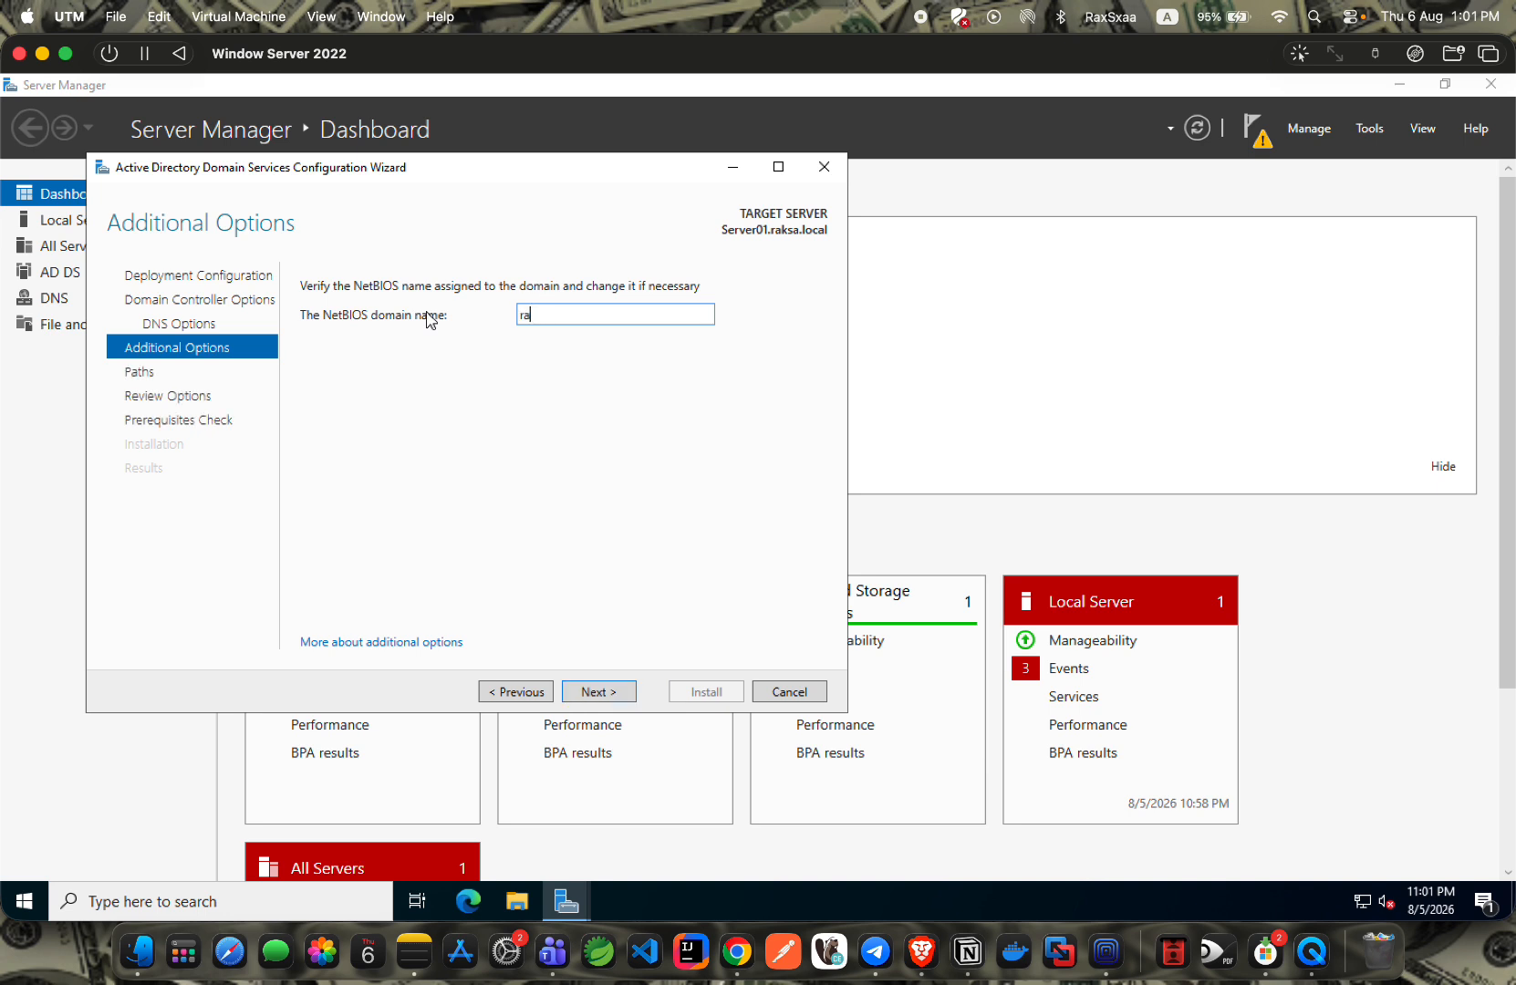
key("BackSpace")
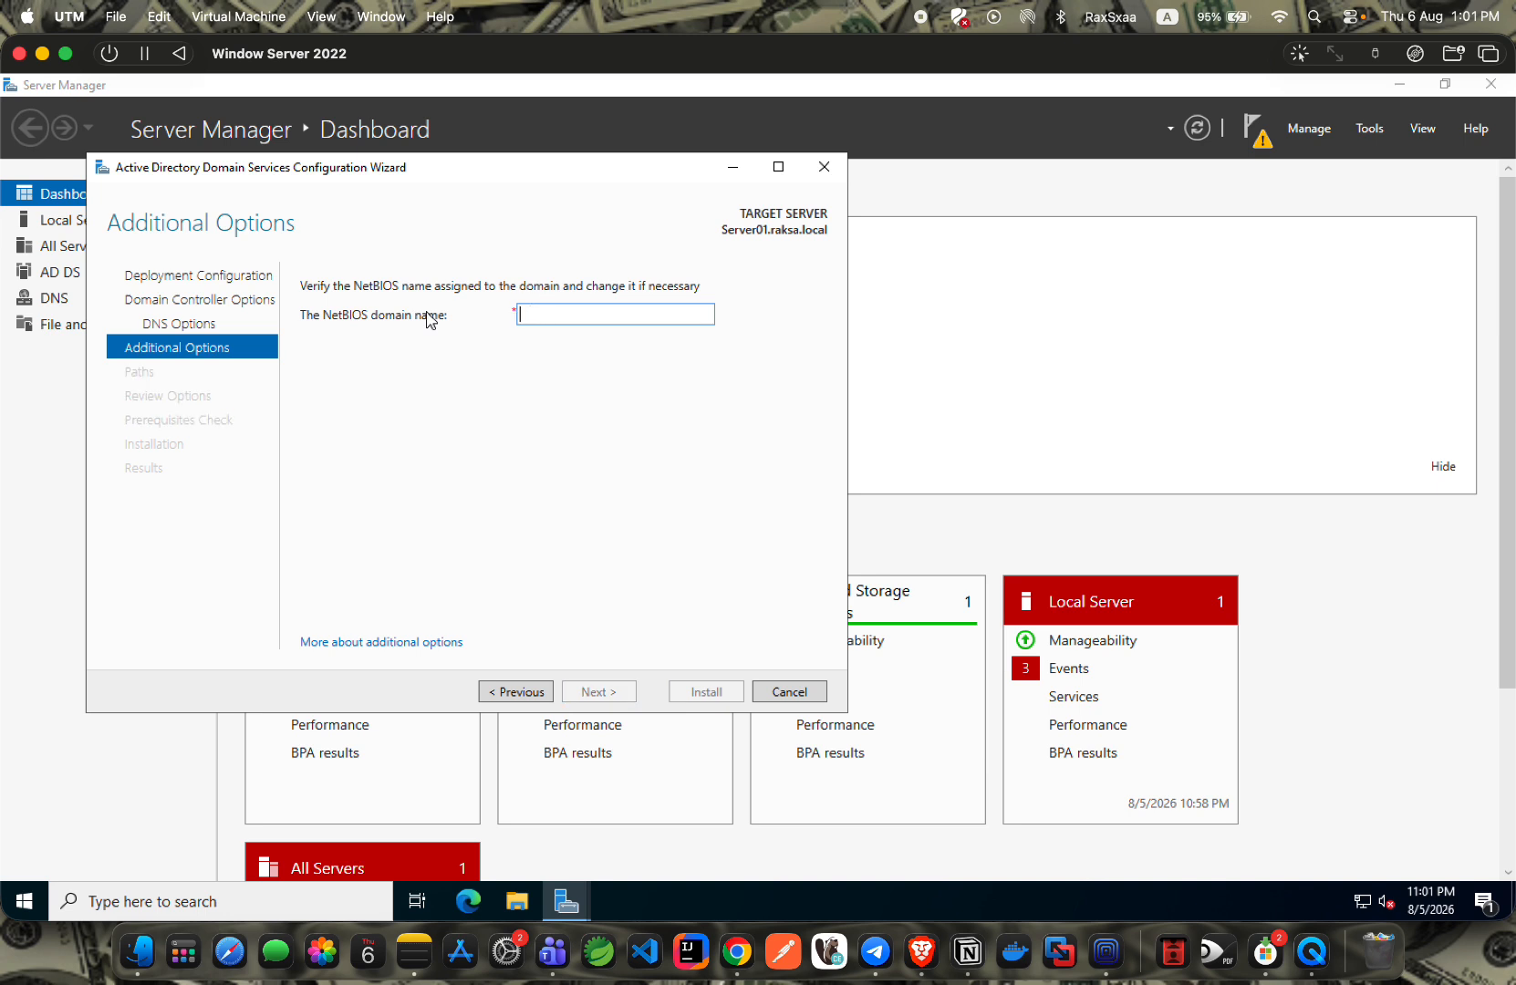
type("raksa.")
key("BackSpace")
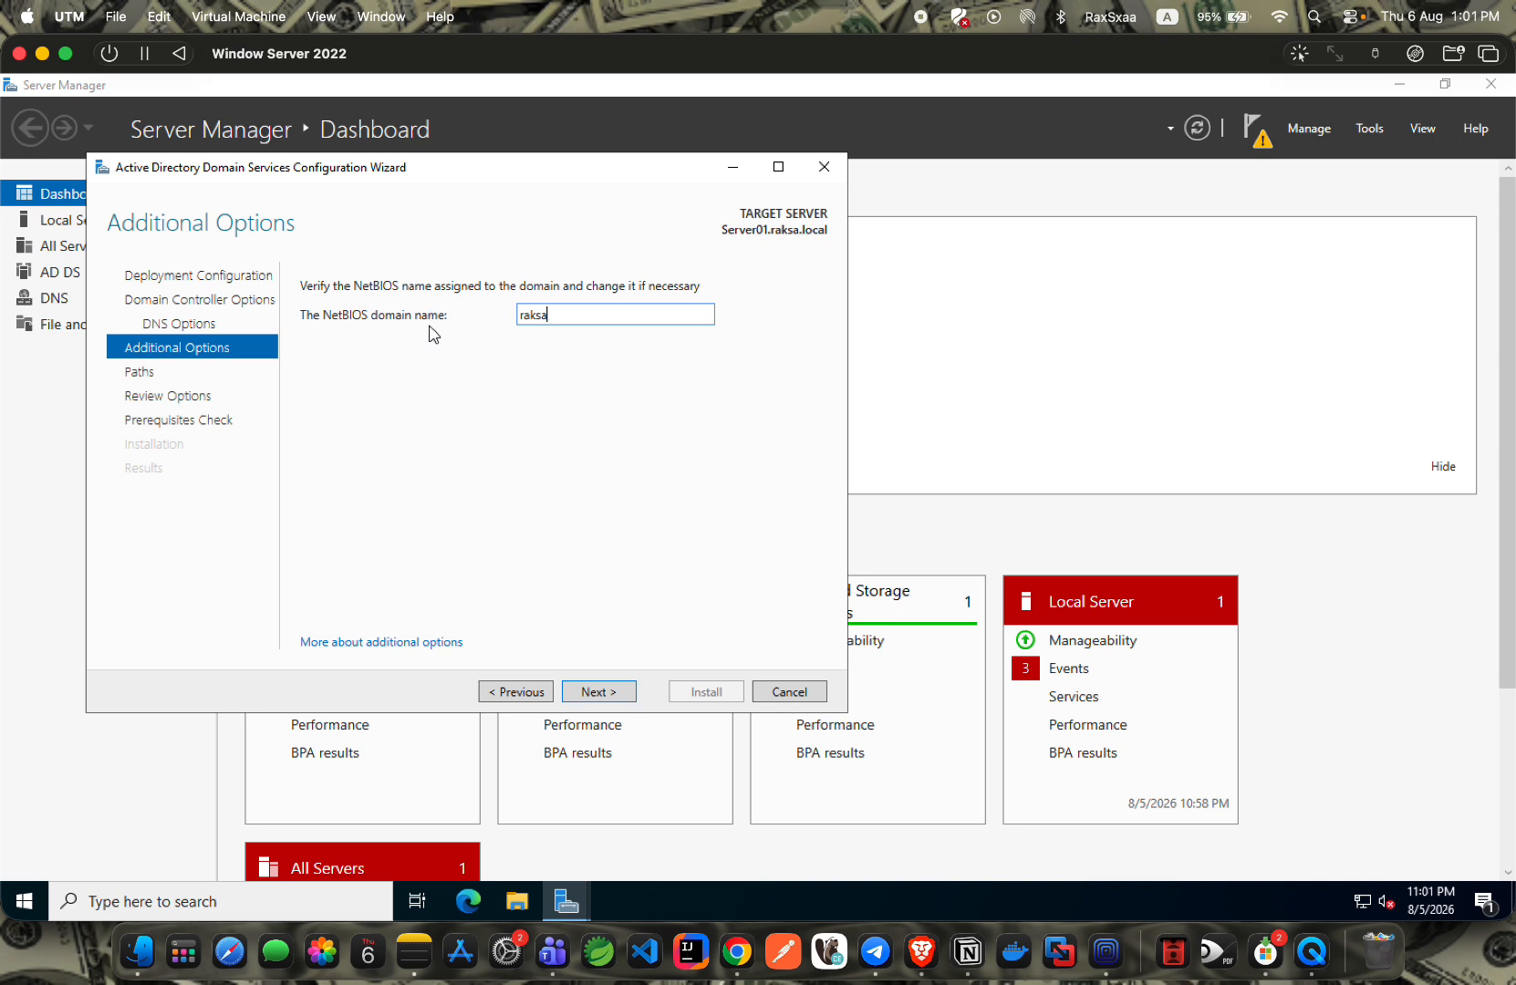
left_click(598, 693)
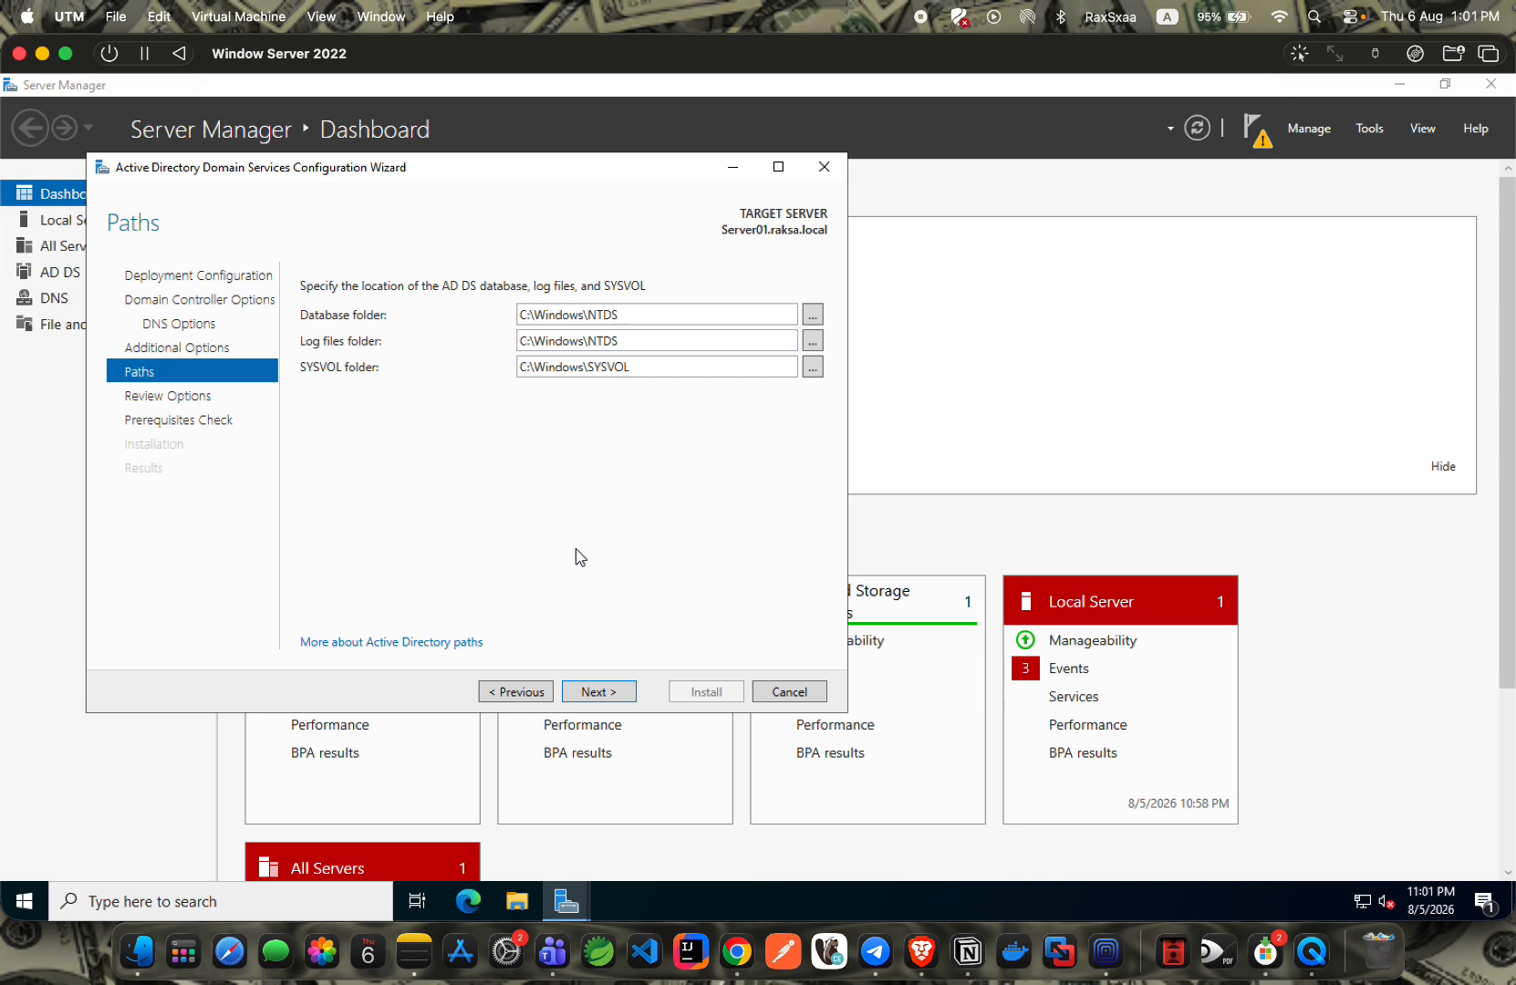
Accept the default database, log and SYSVOL paths and move past the review page.
left_click(596, 691)
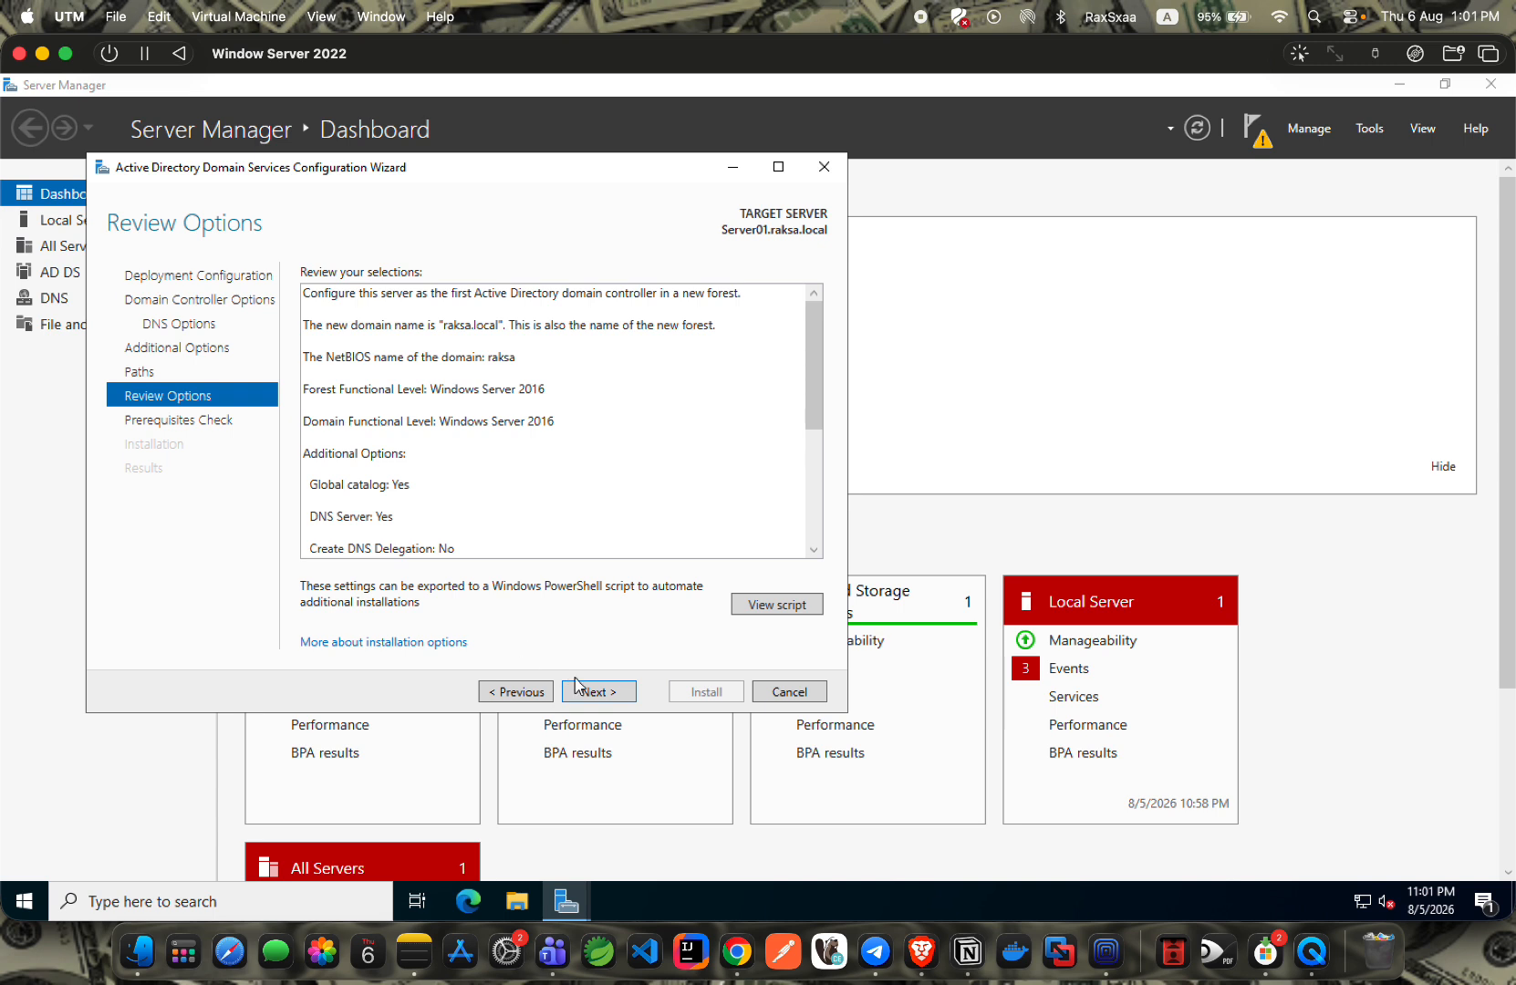
left_click(595, 695)
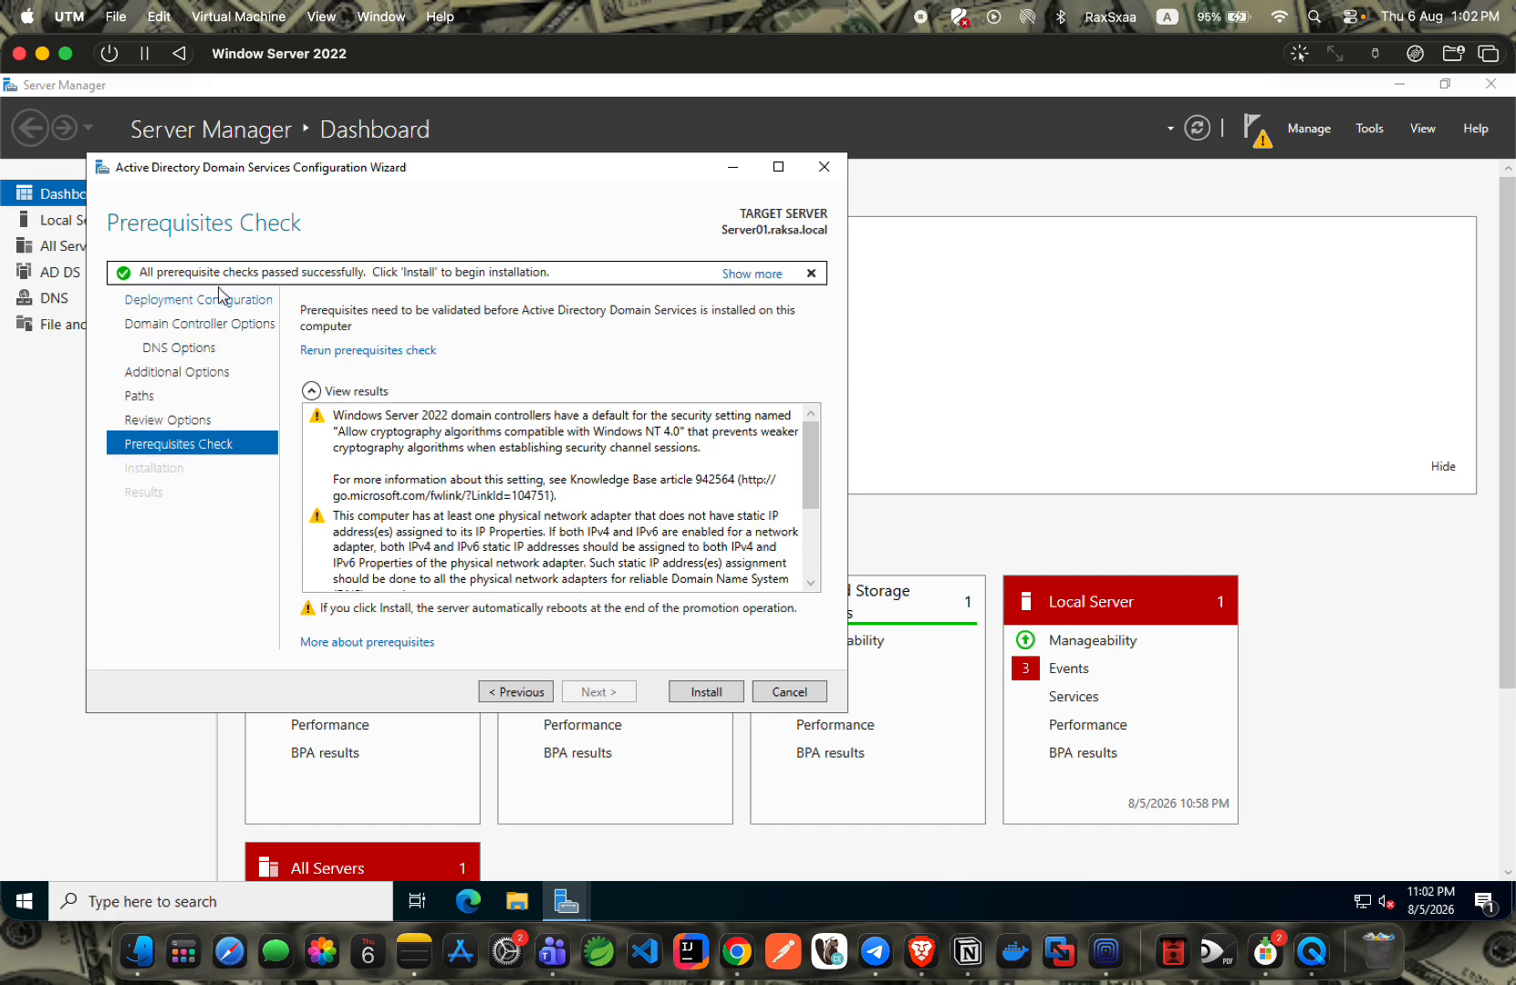
Install the domain controller for raksa.local after prerequisites pass.
left_click(694, 690)
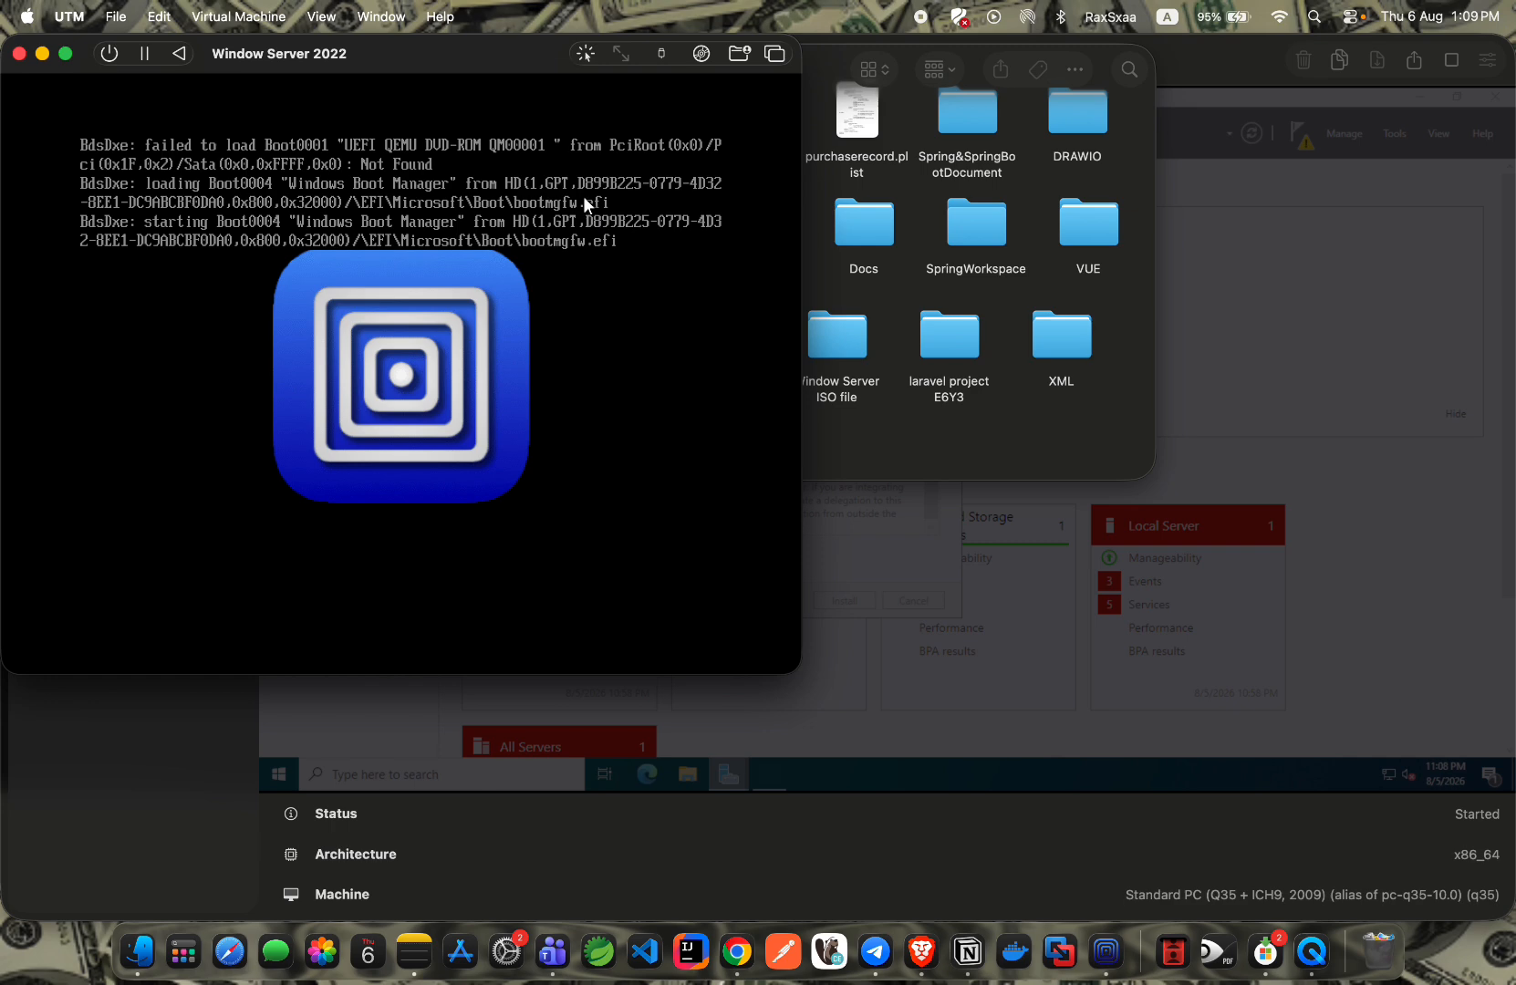
Reposition the Windows Server 2022 VM window toward the top-left of the screen.
left_click_drag(423, 51, 742, 135)
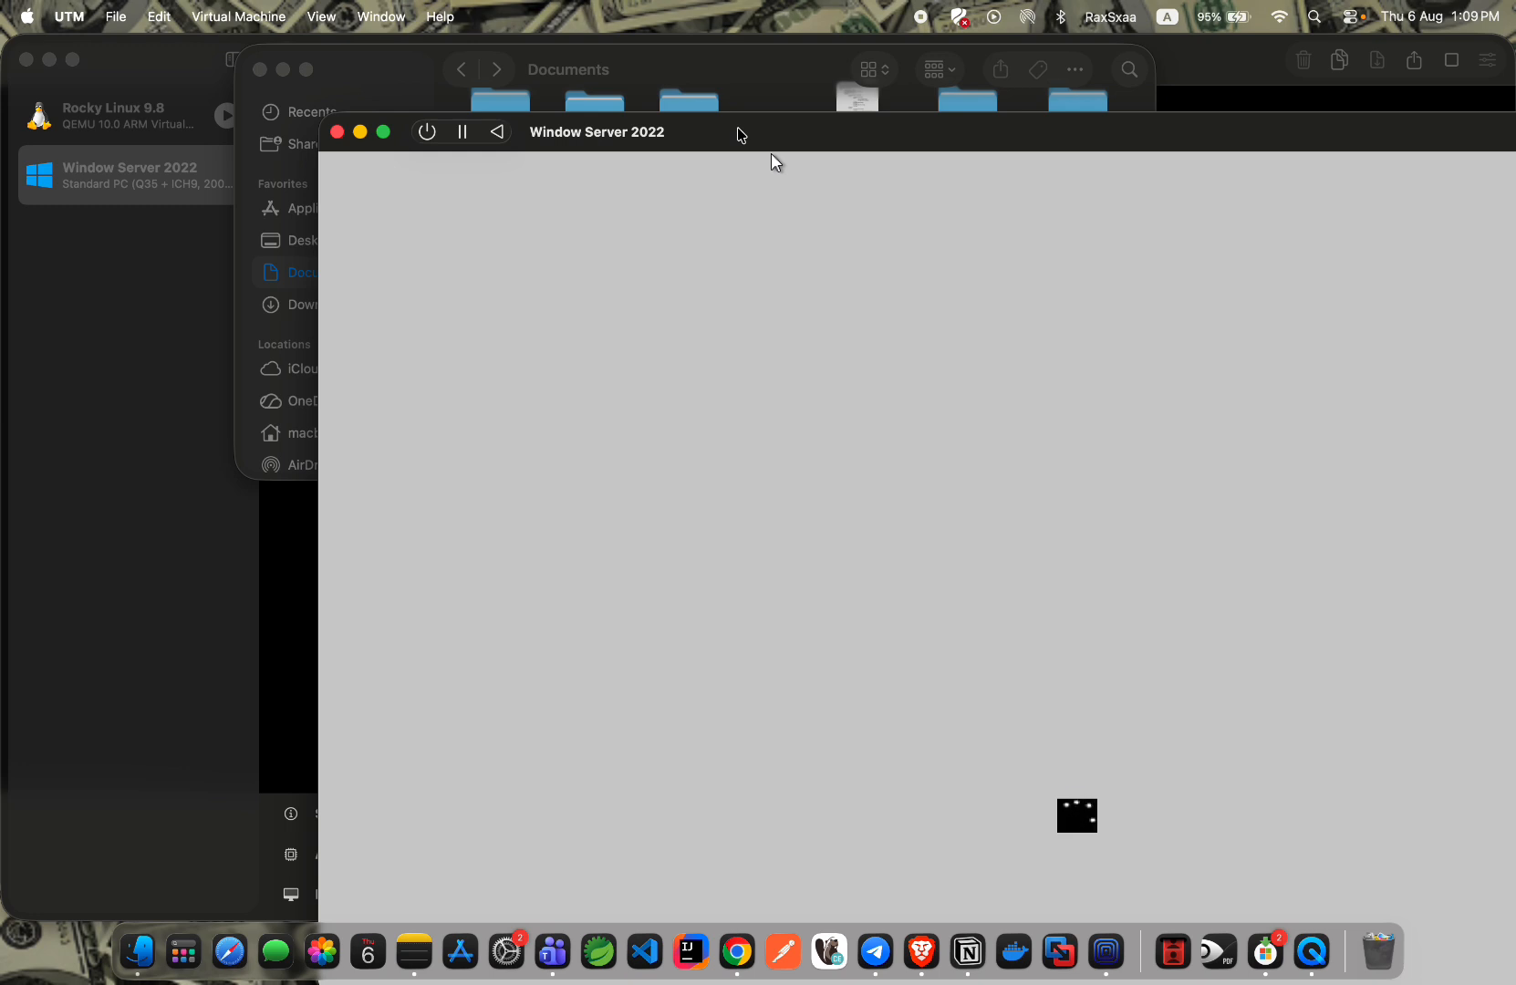
left_click_drag(789, 132, 474, 58)
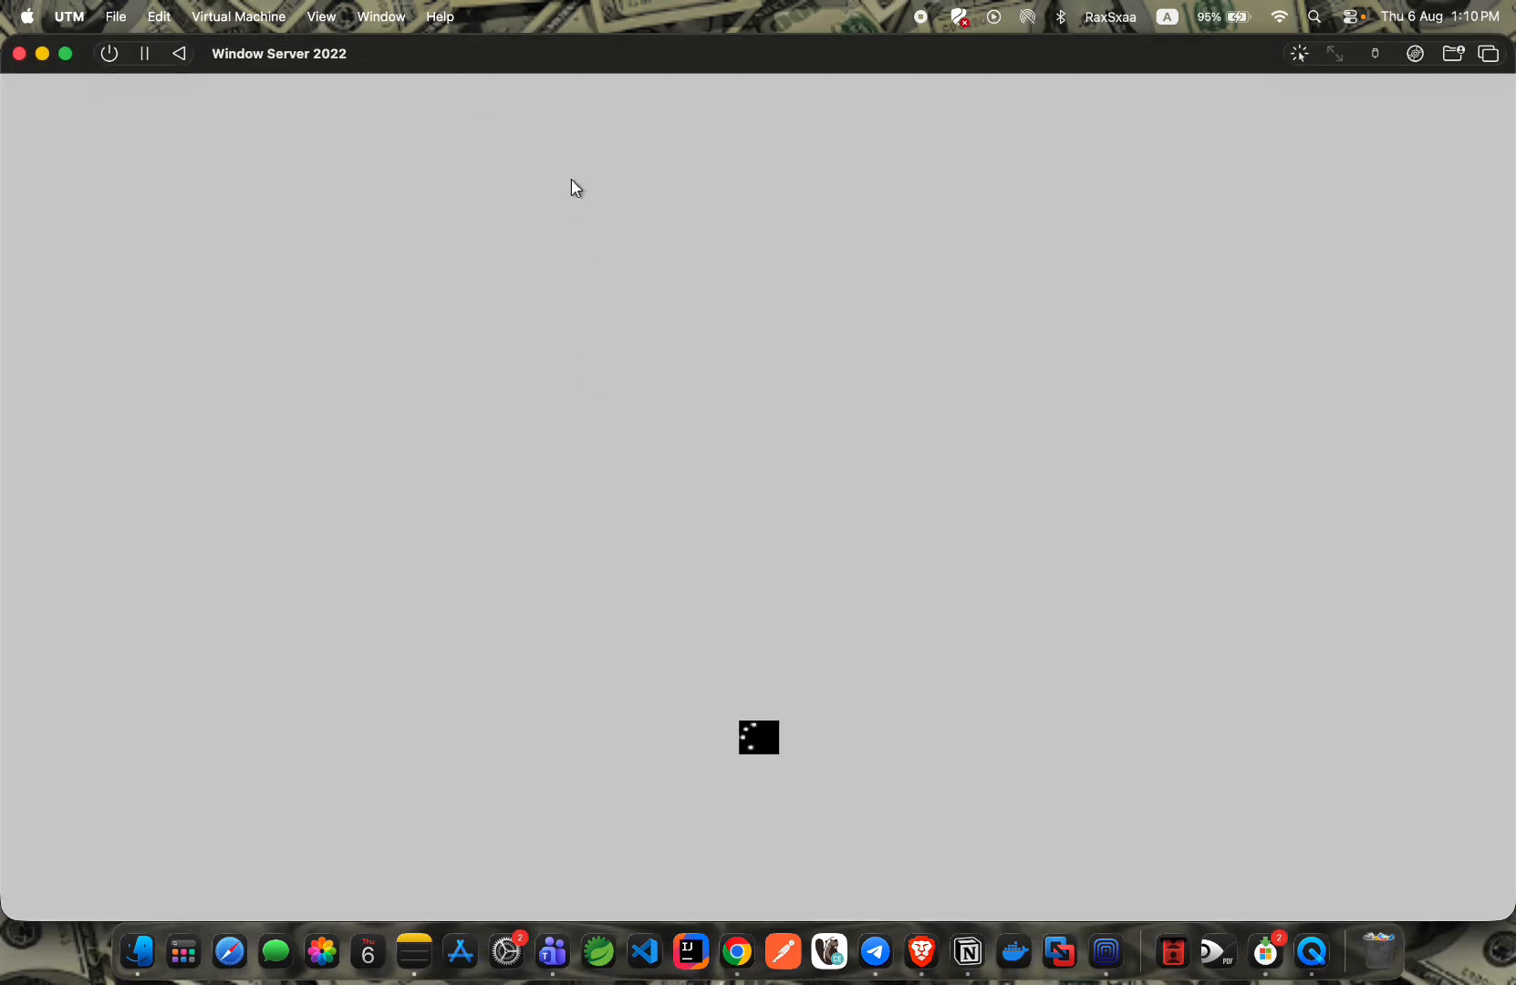
In Notion, note the server's sign-in password below the client IP entry, then return to the VM.
key("ctrl+Right")
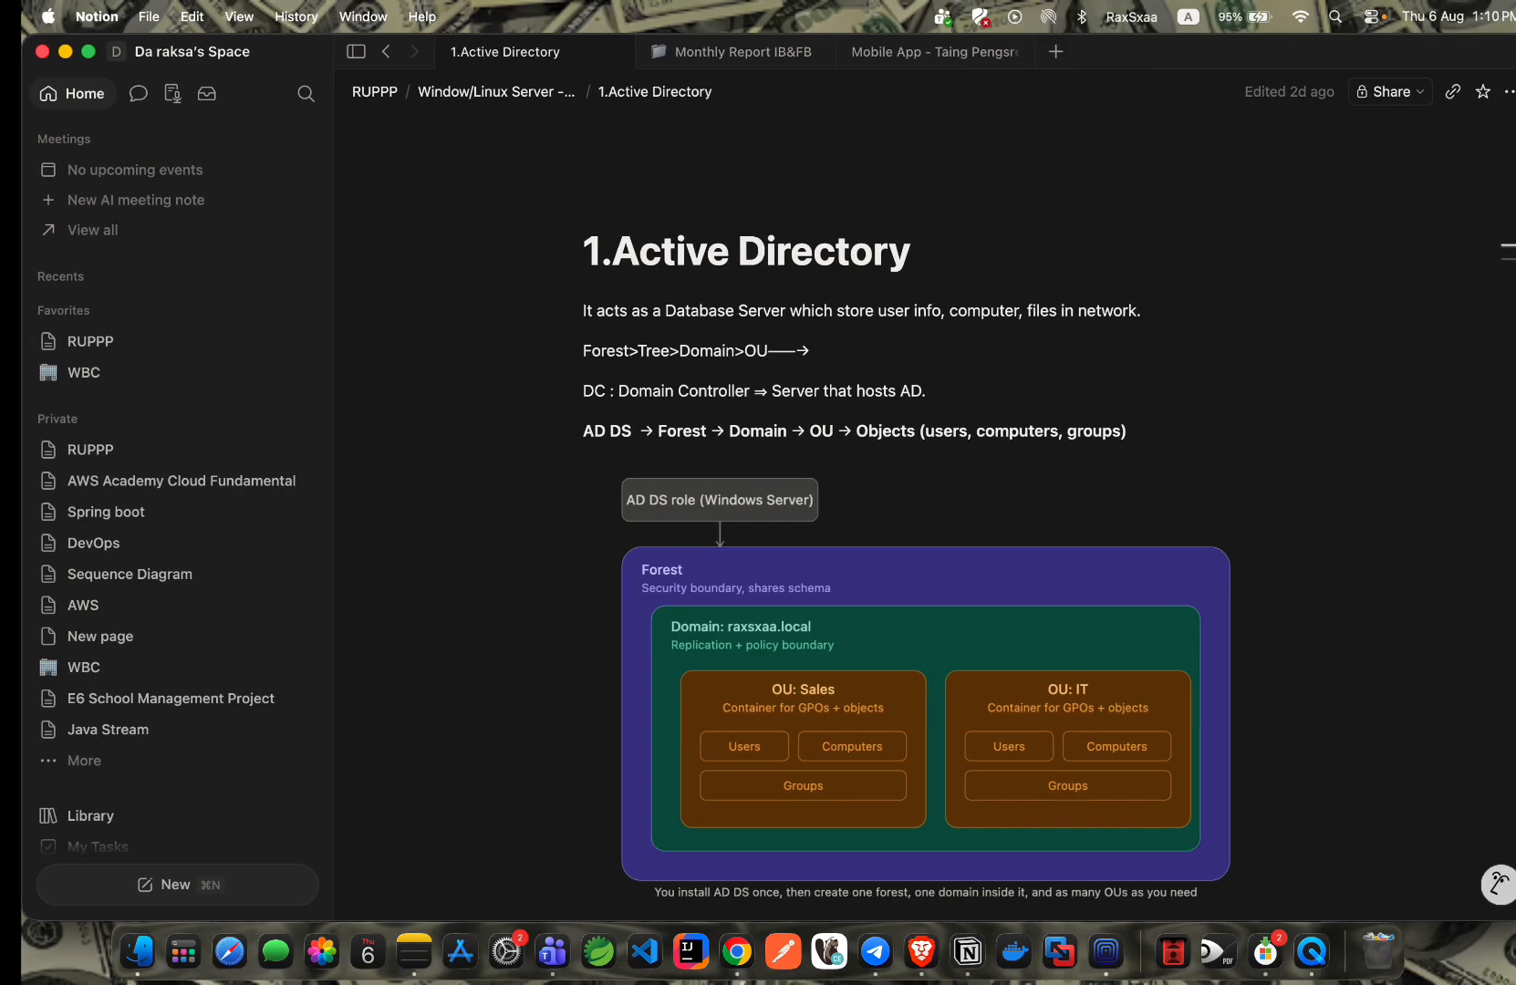
scroll(926, 496, "down", 15)
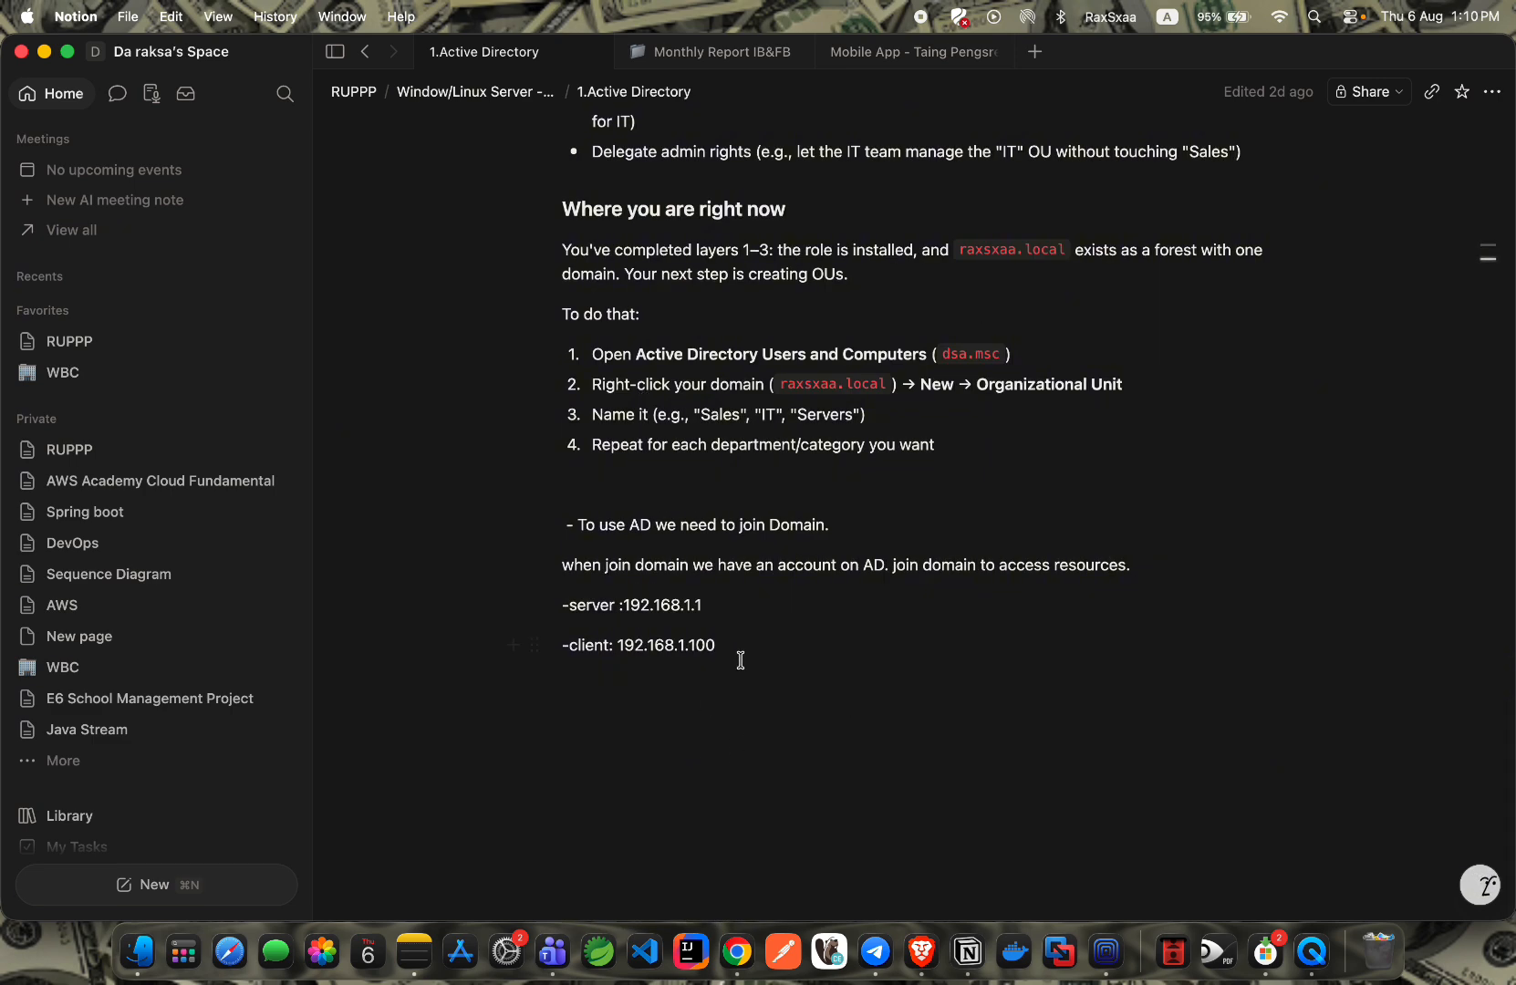
left_click(725, 681)
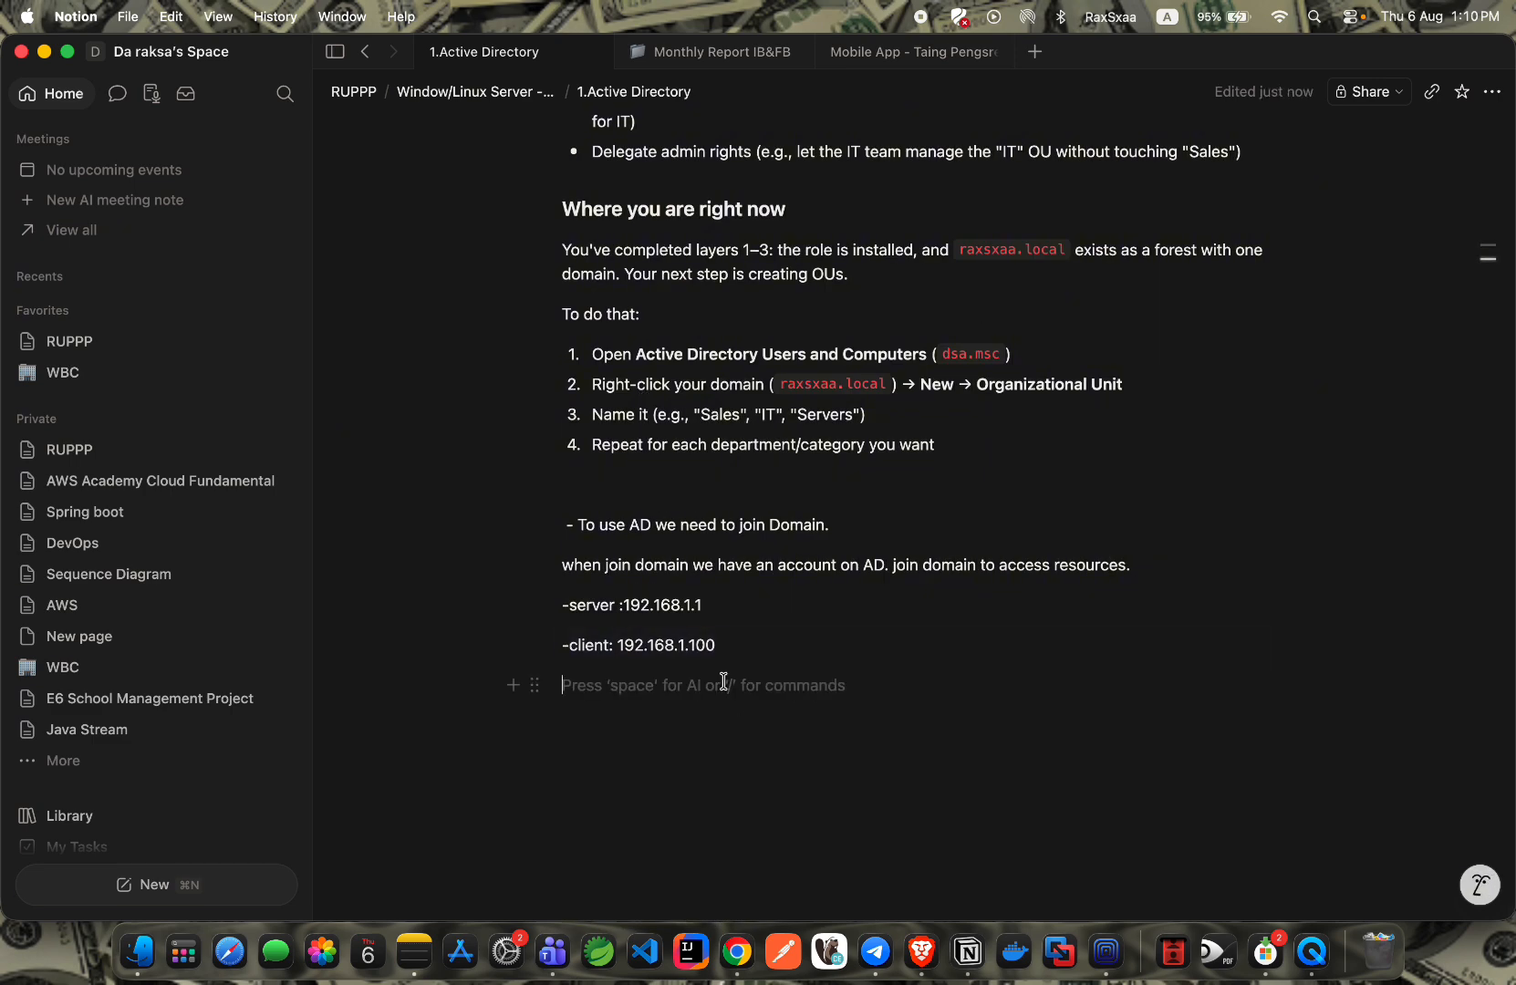
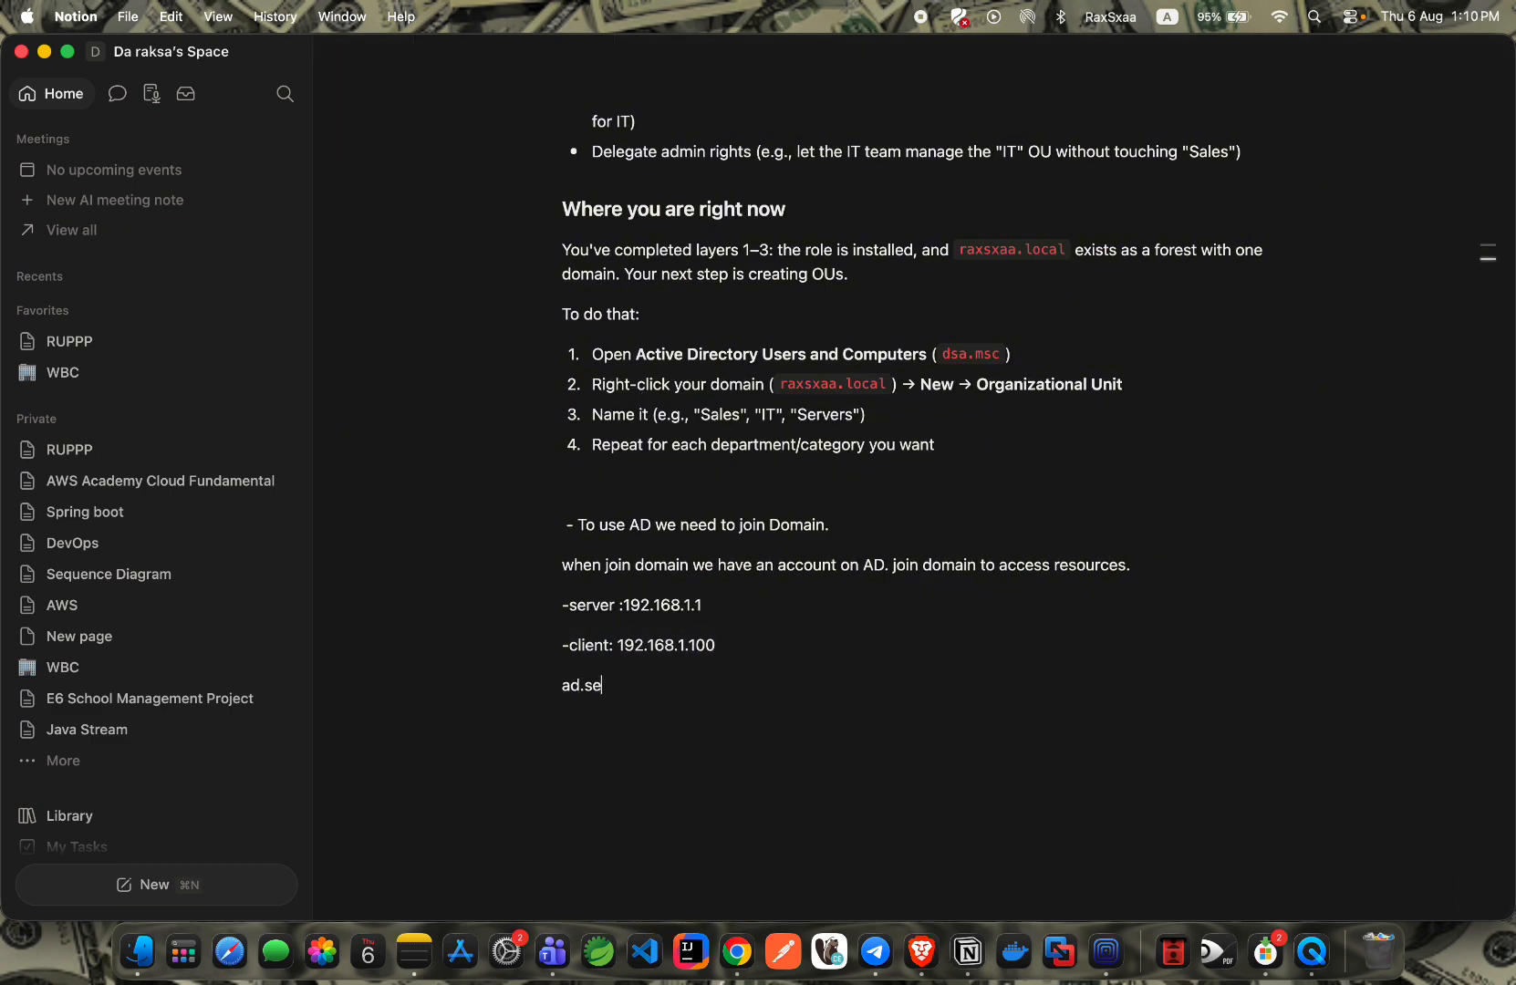
key("ctrl+Left")
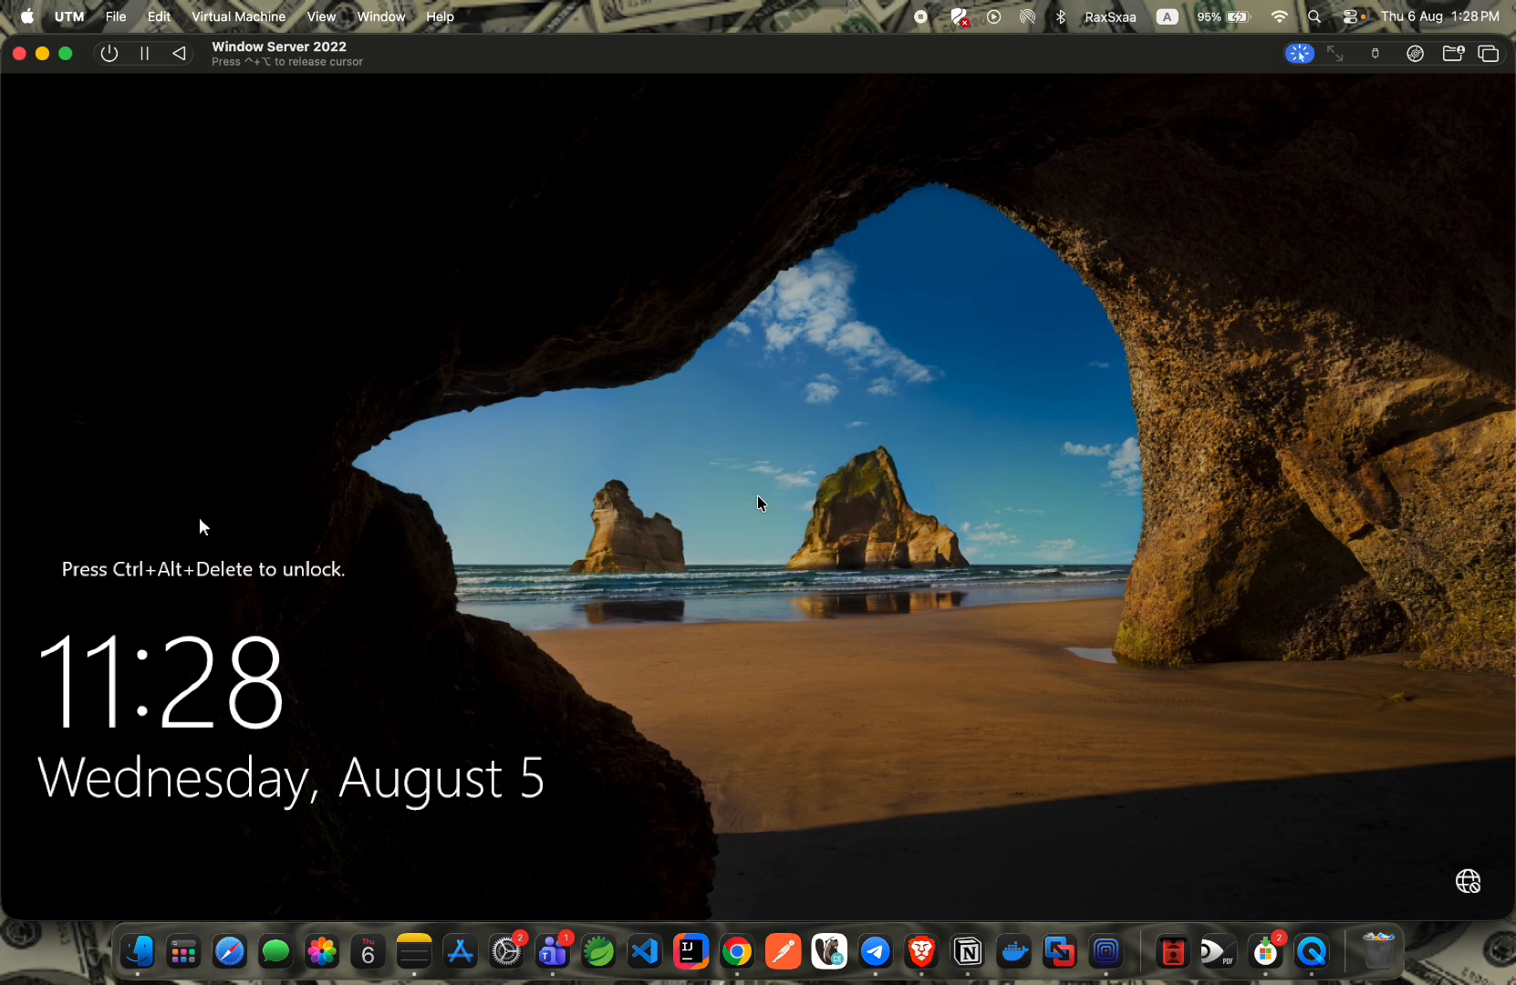
Unlock the VM with Ctrl+Alt+Delete and type the Administrator password, checked in Notion.
key("ctrl+alt+Delete")
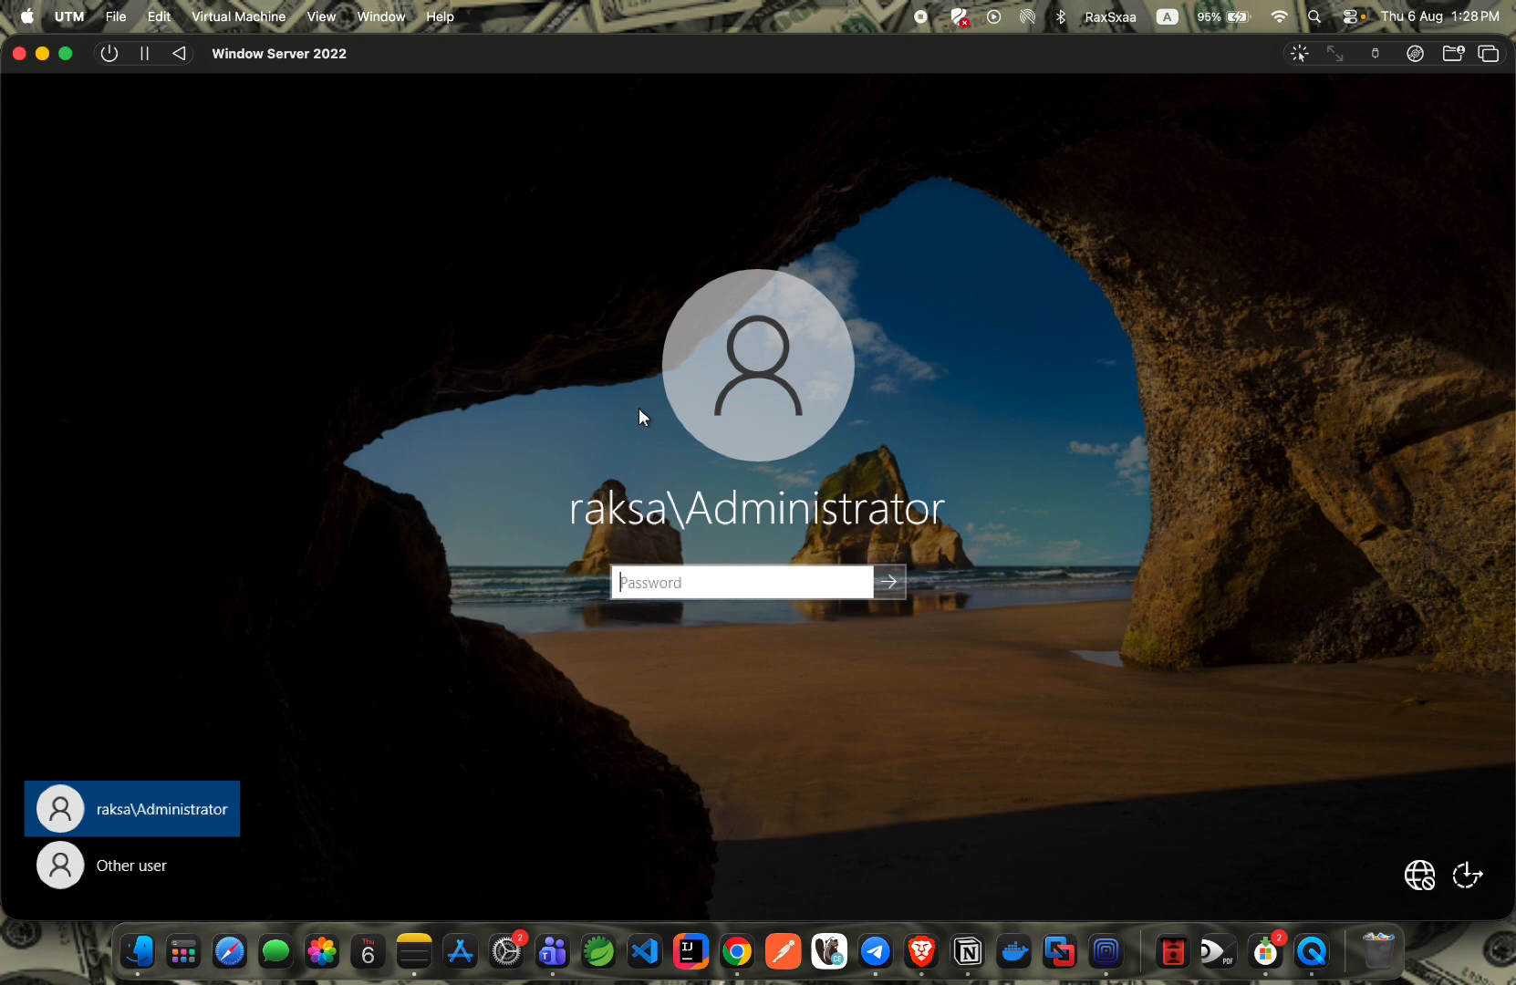
left_click(626, 580)
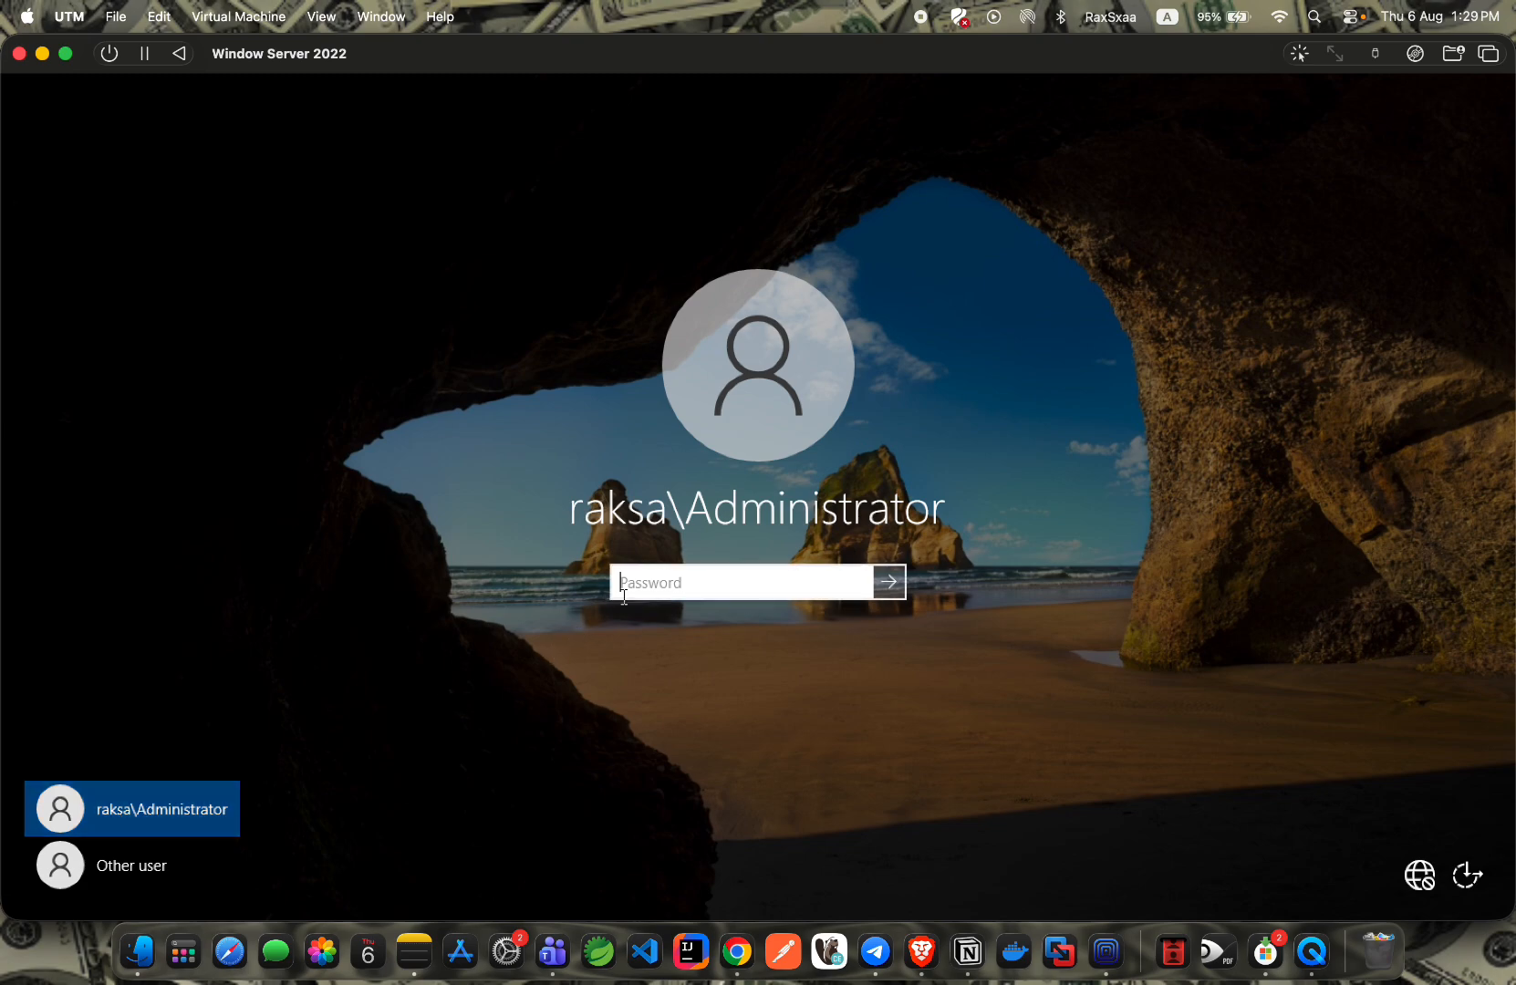
key("ctrl+Right")
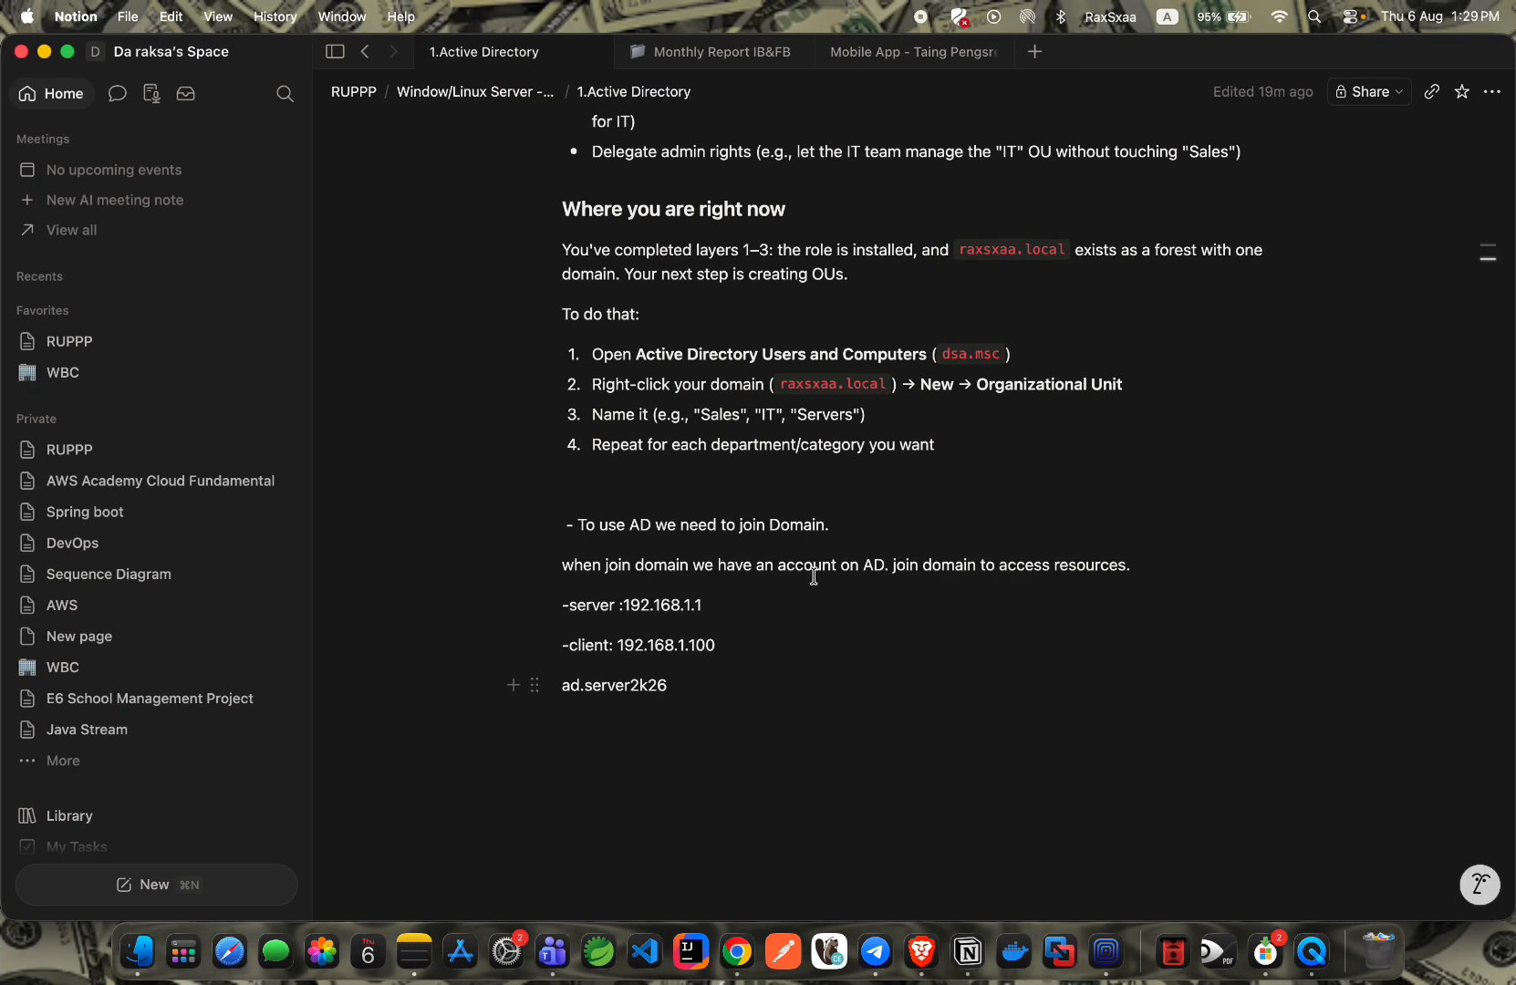
key("ctrl+Left")
type("•••••••••••")
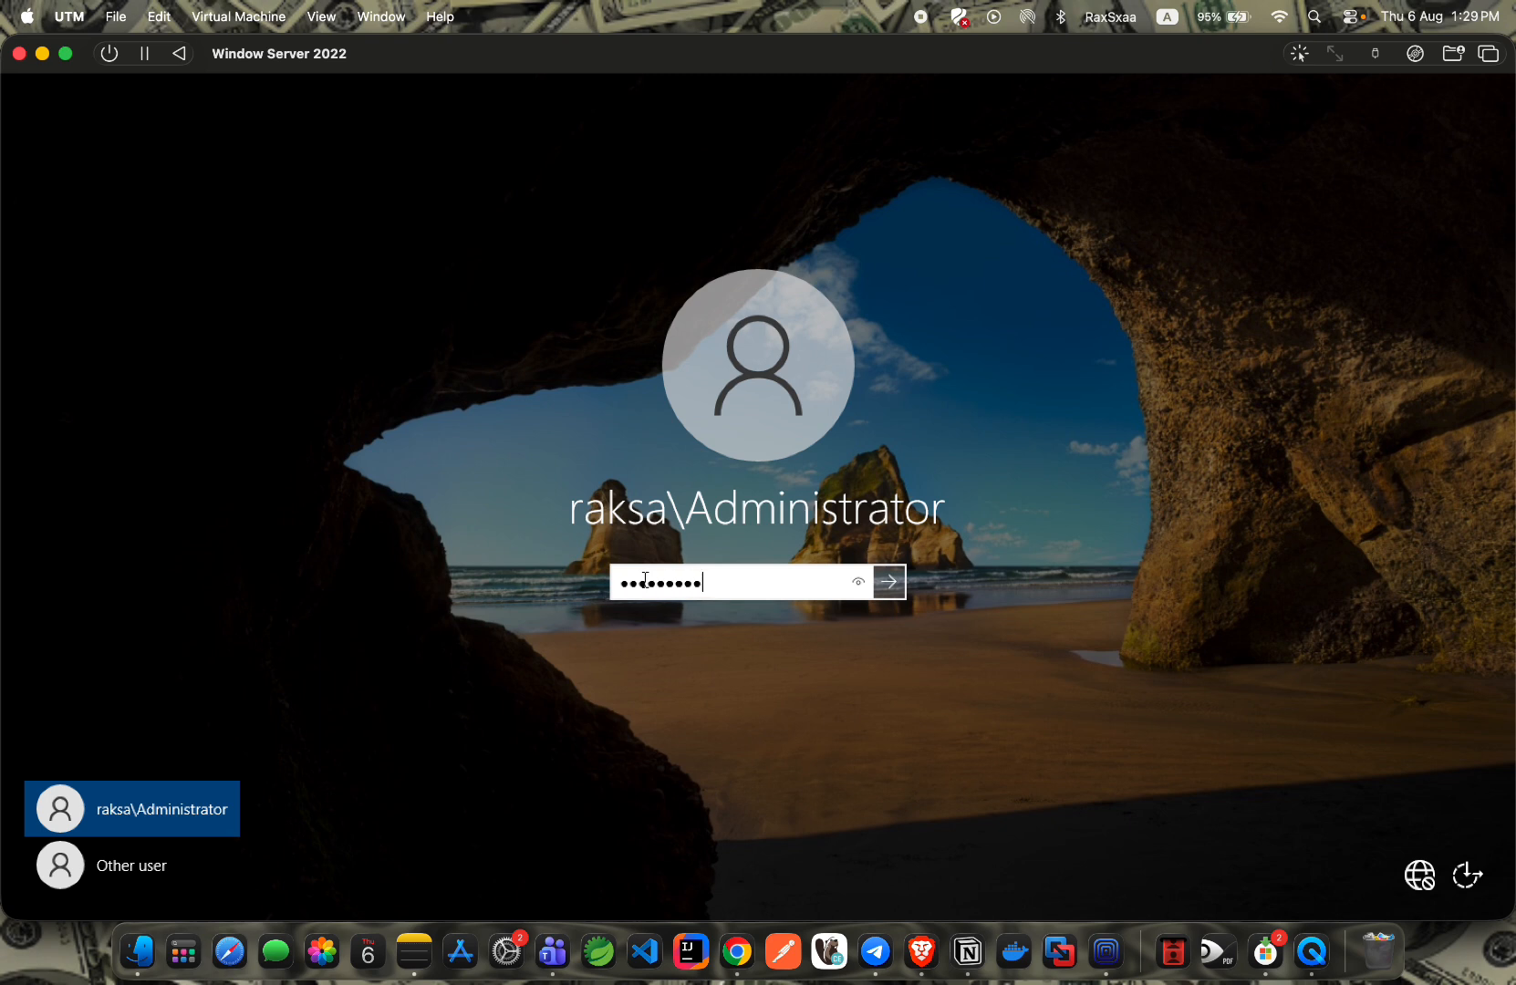
type("••")
Submit the password to sign in as the domain Administrator.
key("Return")
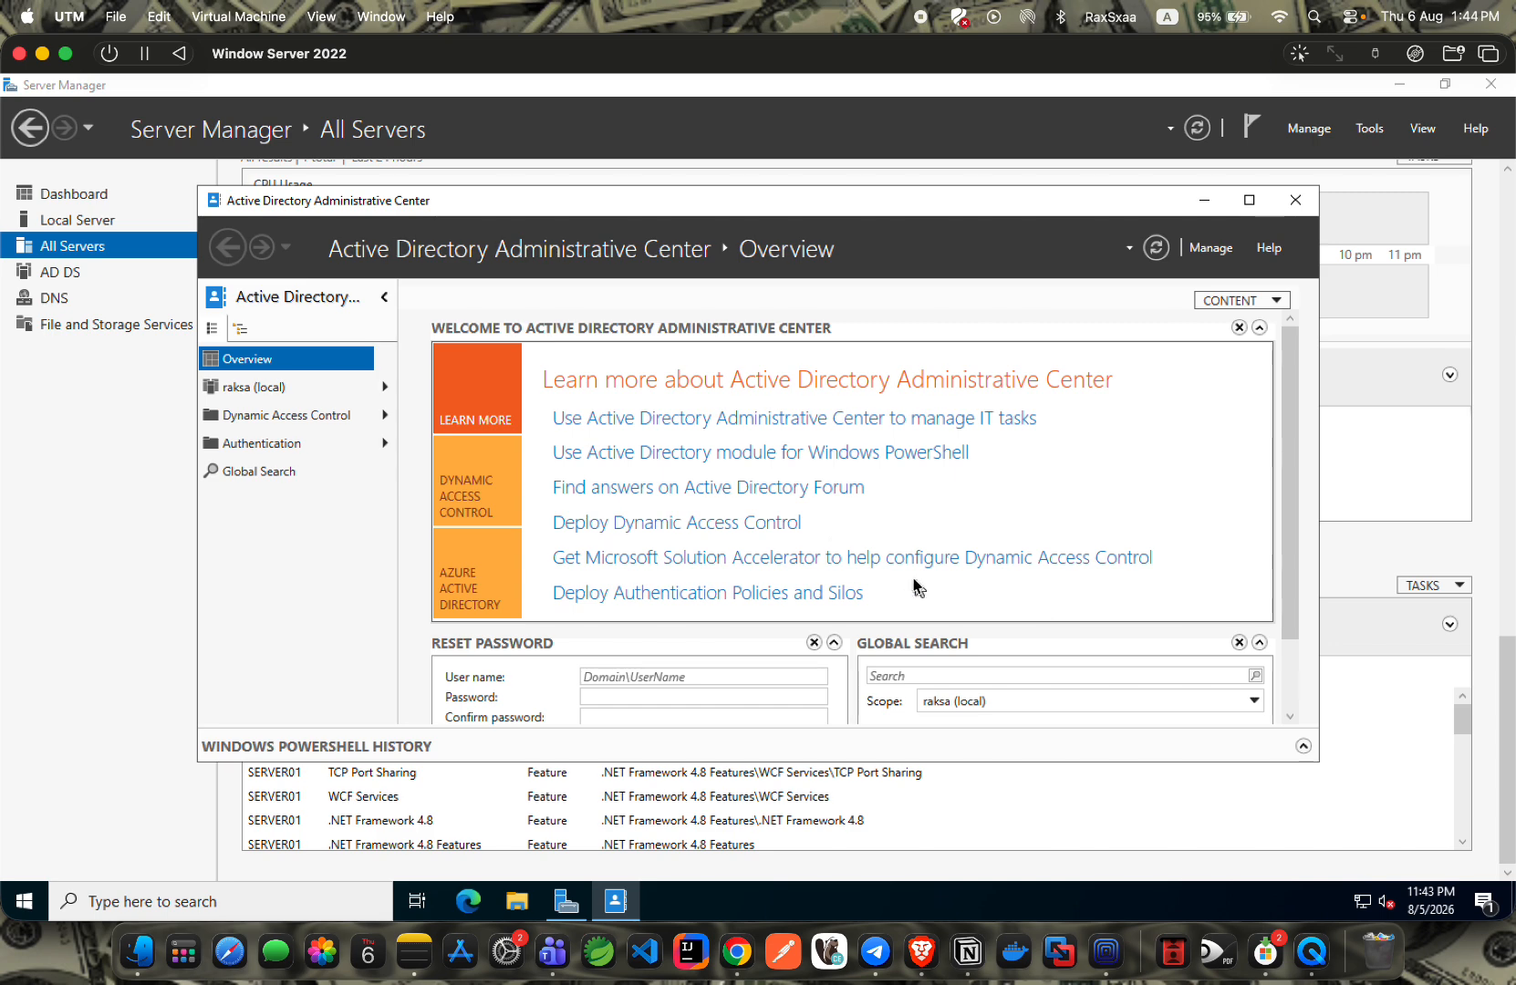
Close Active Directory Administrative Center to return to Server Manager's All Servers page.
left_click(1295, 208)
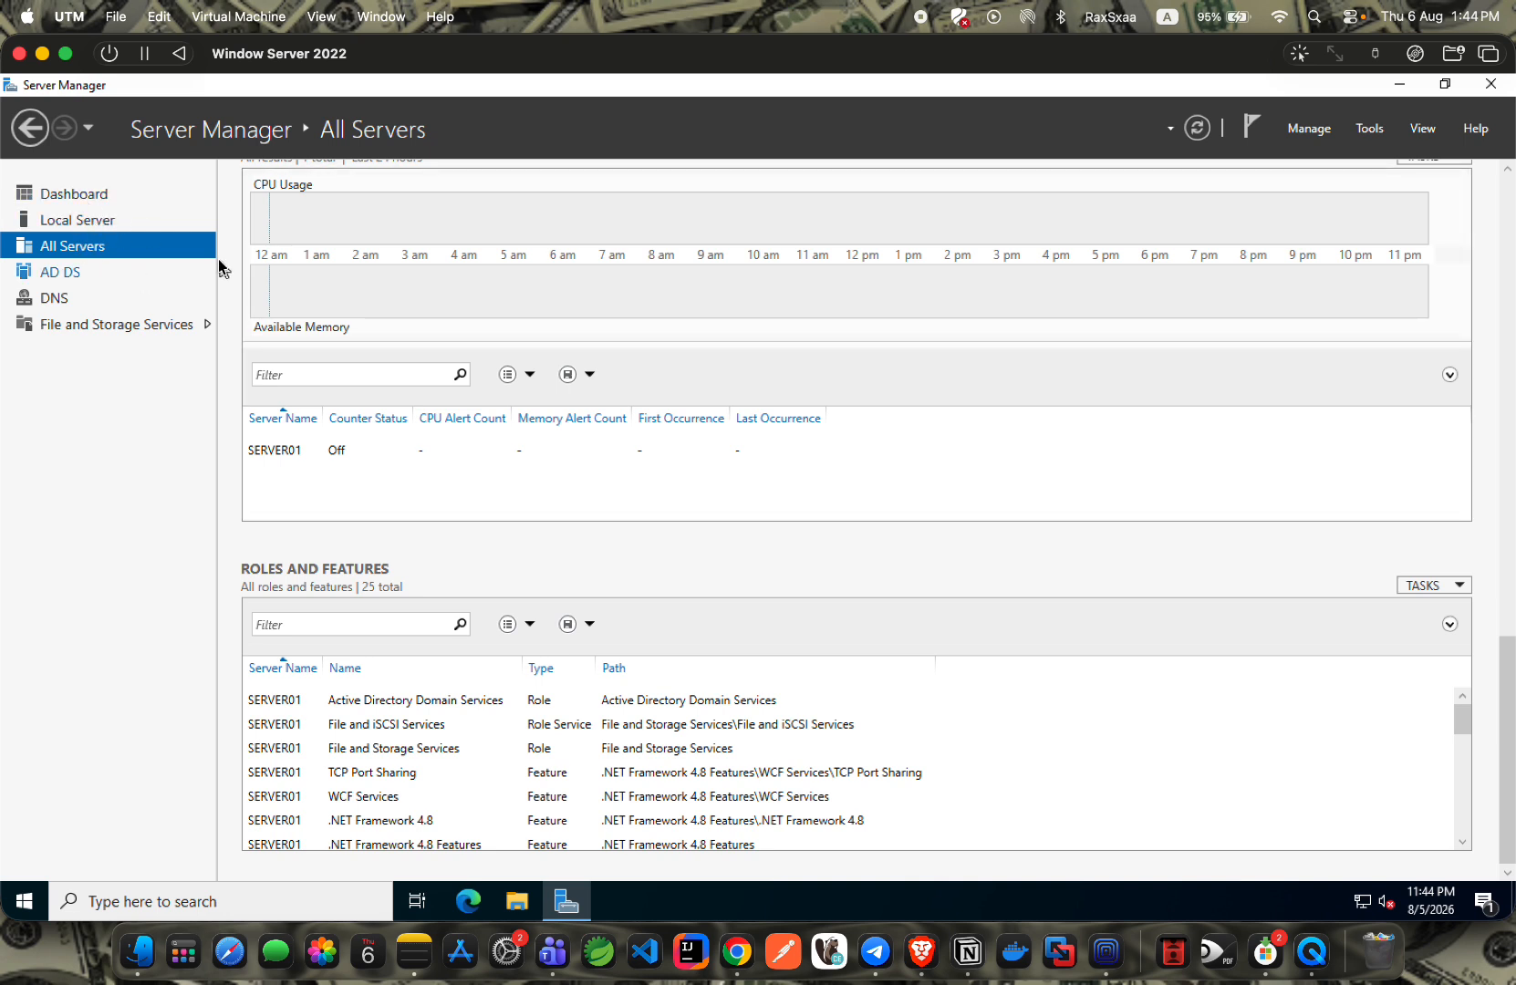
Open the AD DS page to review SERVER01's 20 directory events and 13 services.
left_click_drag(1507, 643, 1476, 156)
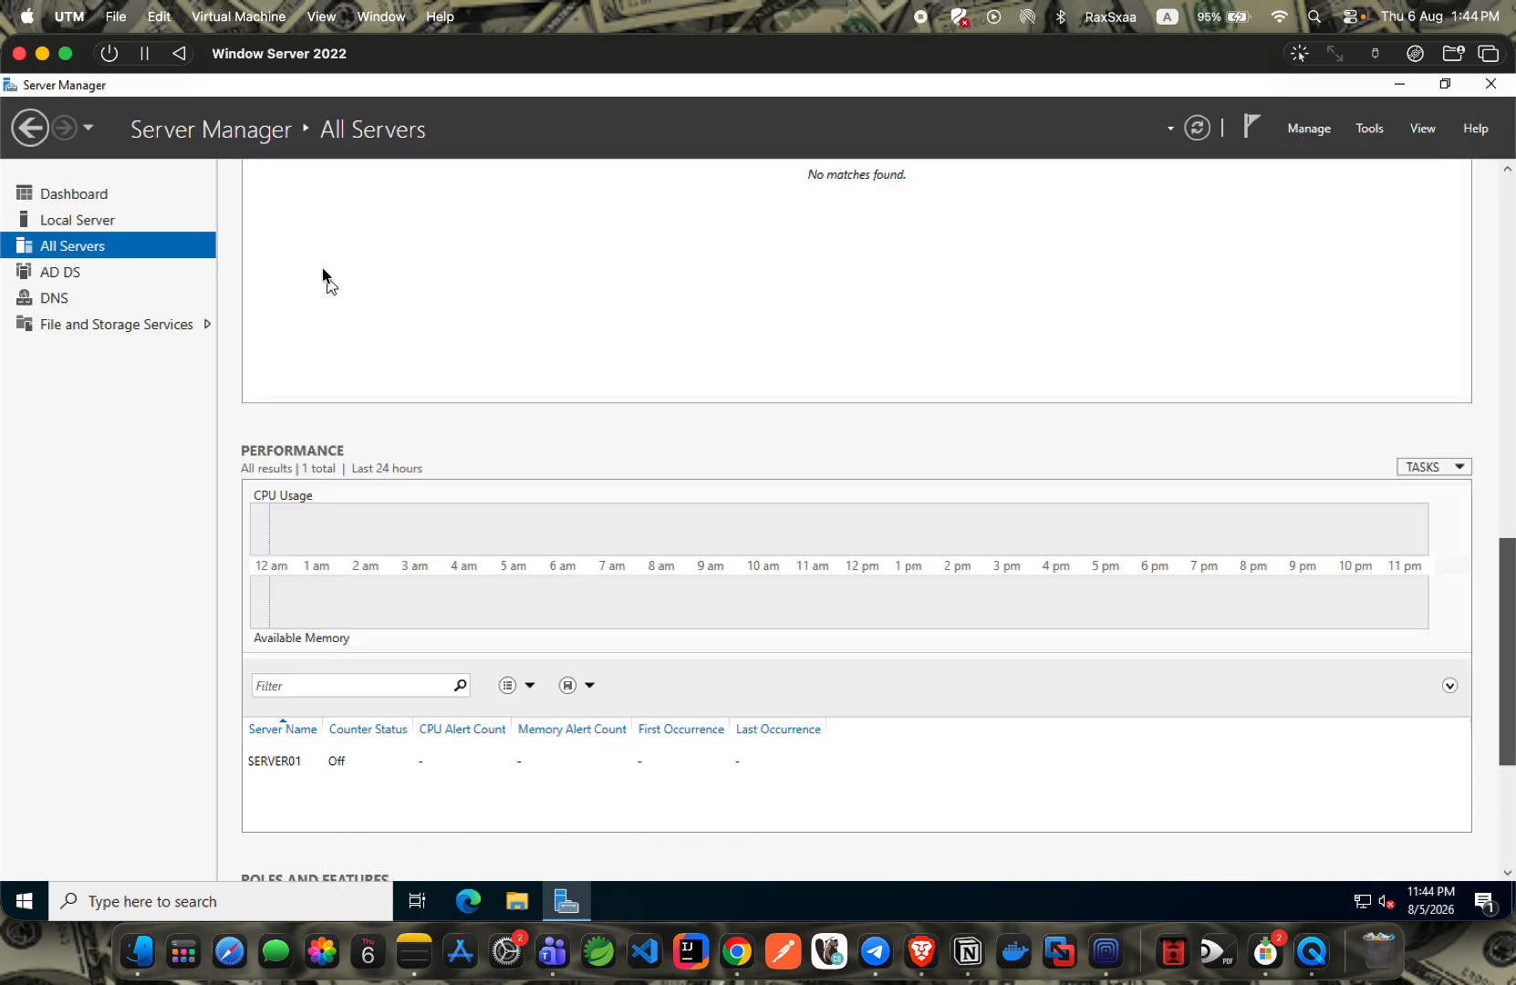
scroll(473, 312, "up", 15)
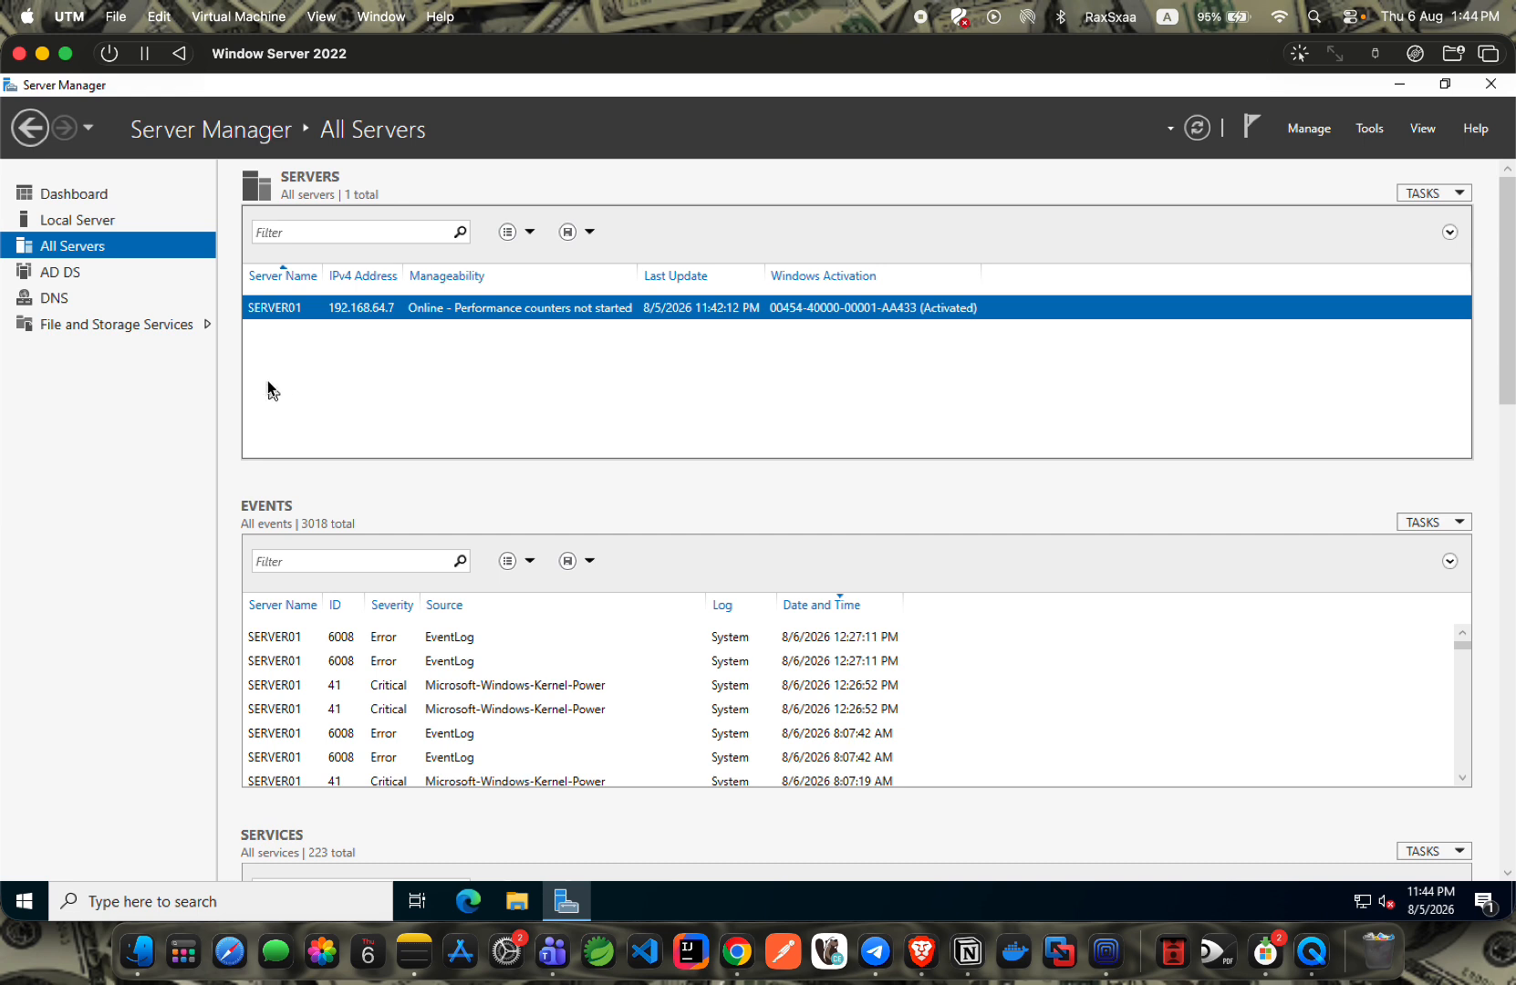
left_click(60, 273)
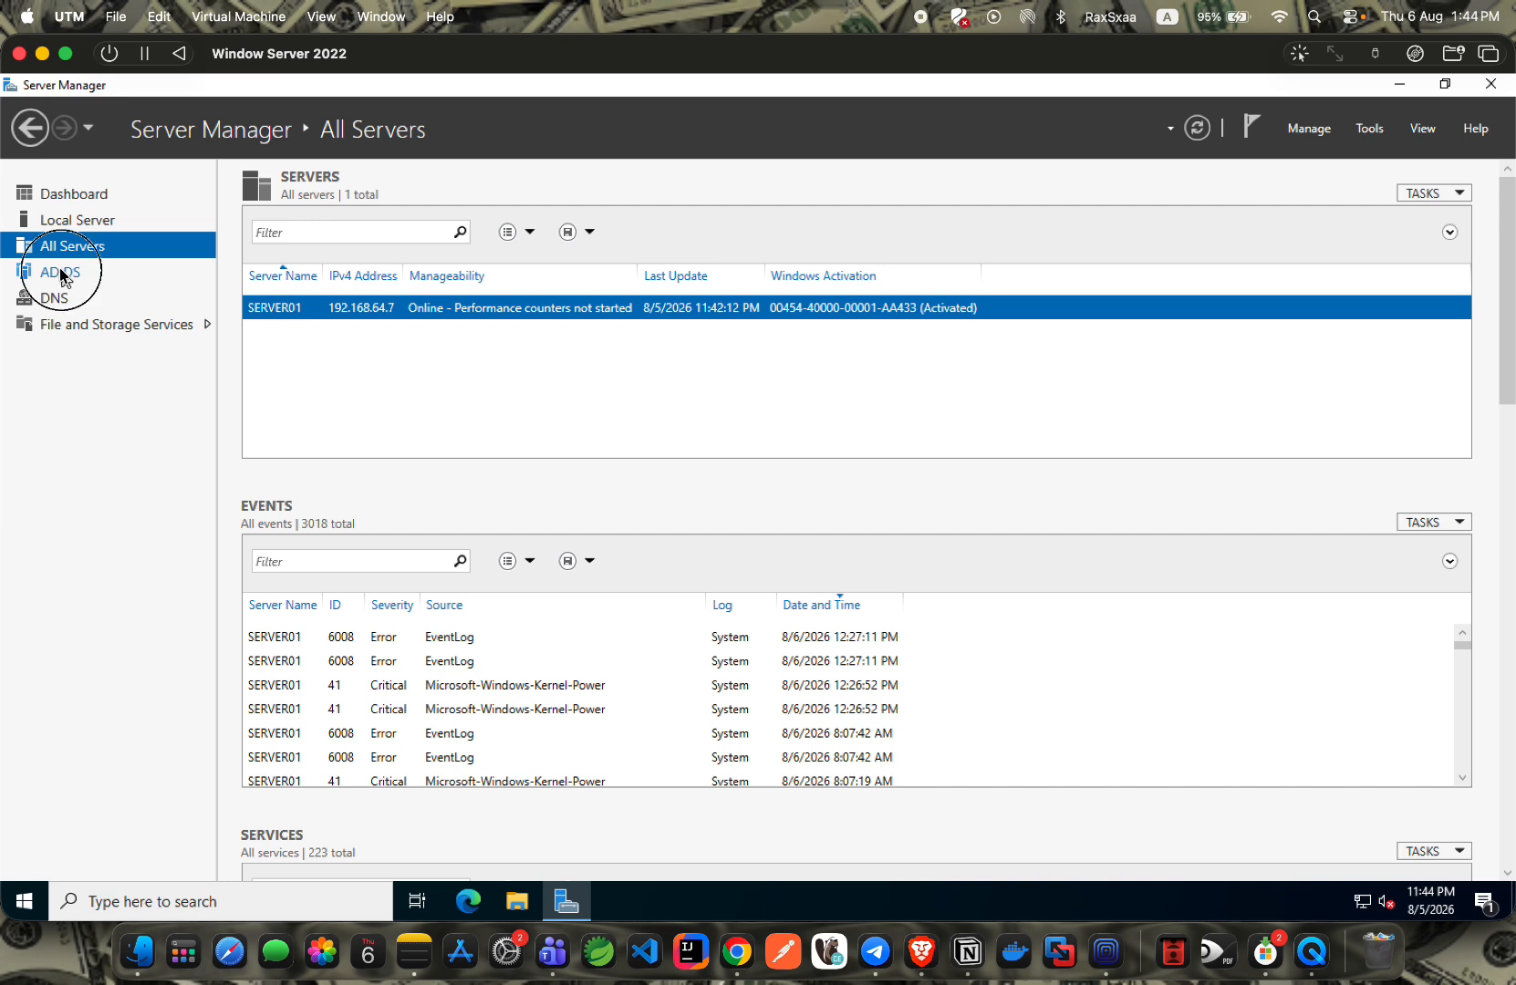